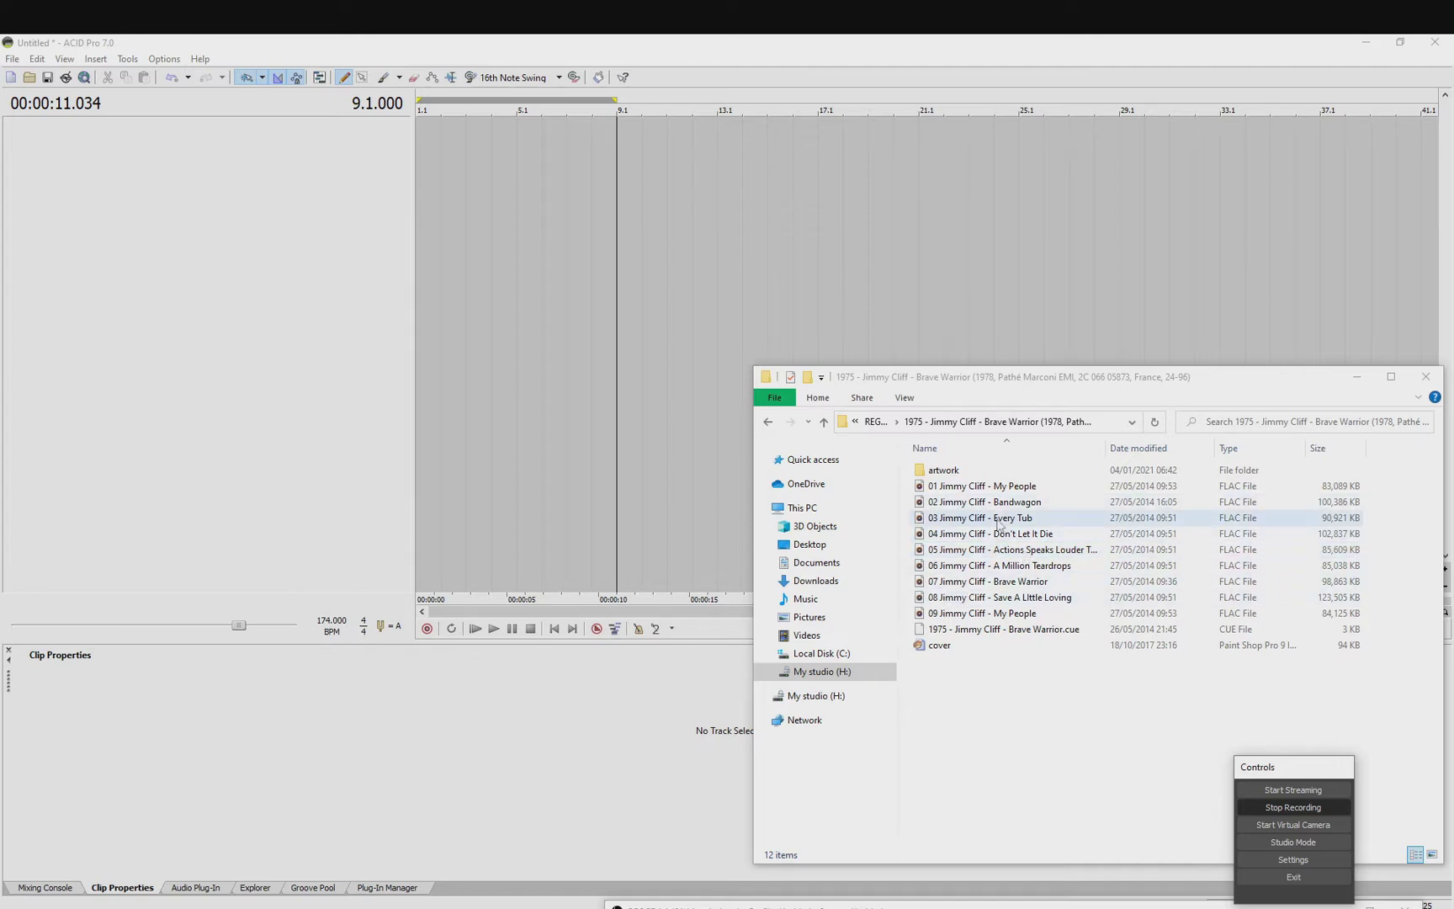
Step: Drag 02 Bandwagon.flac into the track area and cancel the Beatmapper Wizard, leaving it One-Shot
{"action": "left_click_drag", "start_coordinate": [992, 503], "coordinate": [320, 192]}
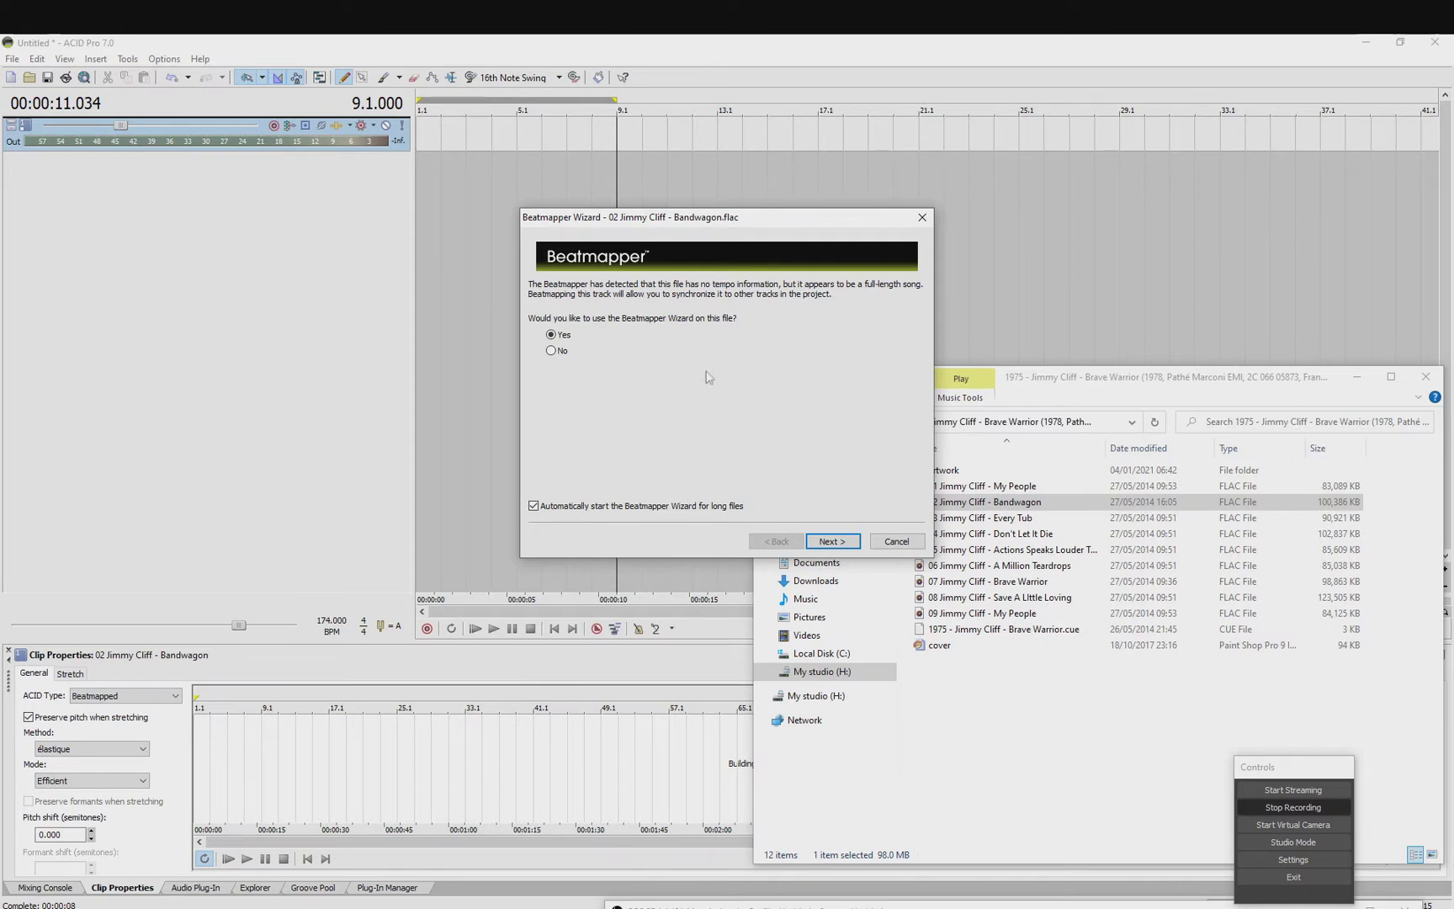
{"action": "left_click", "coordinate": [897, 542]}
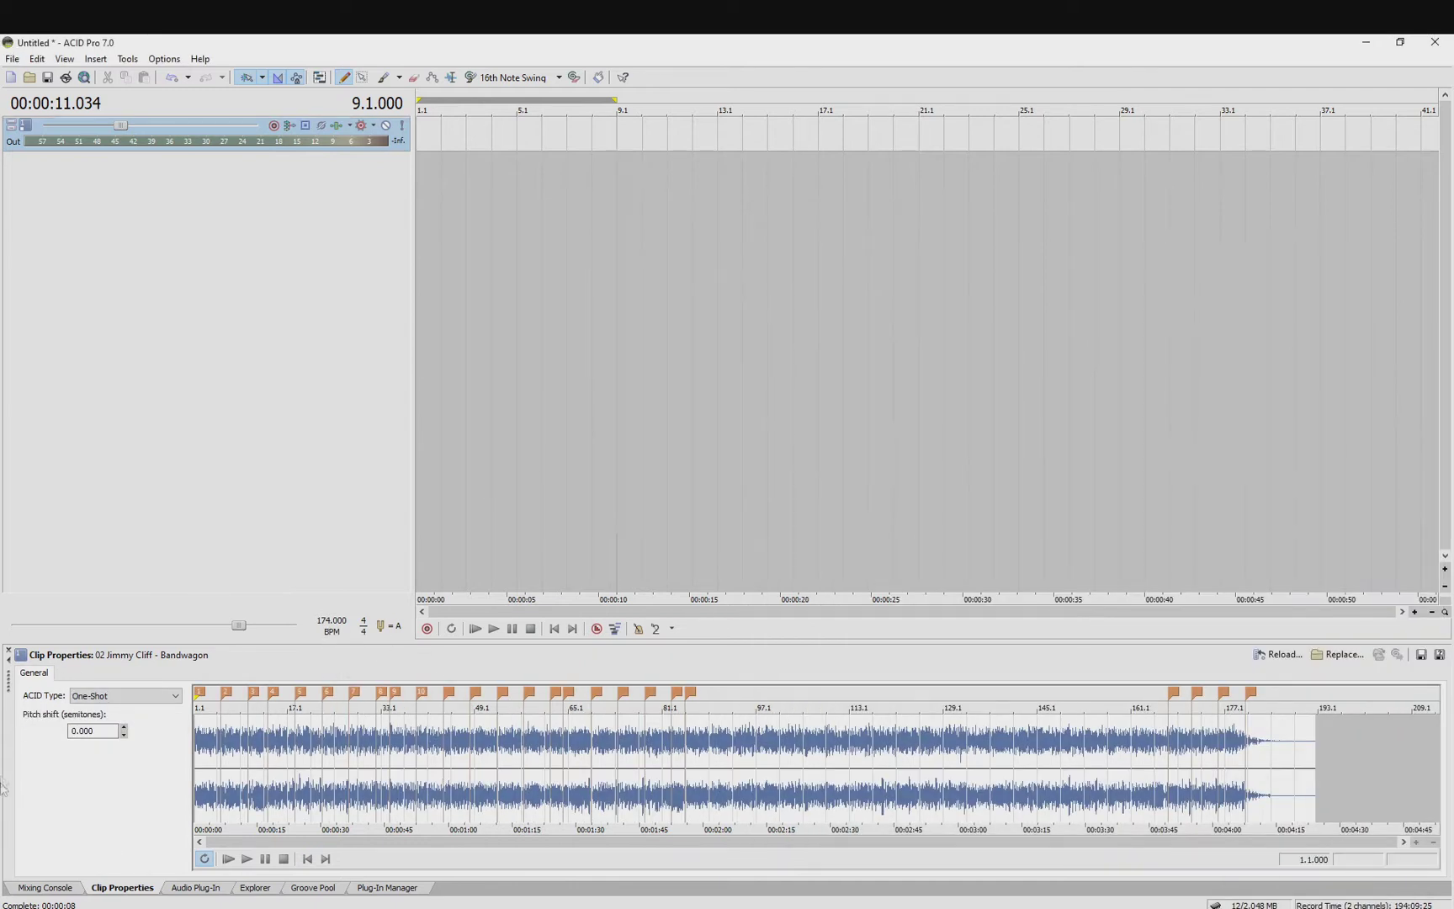
Step: Switch the Bandwagon clip's ACID Type from One-Shot to Beatmapped in Clip Properties
{"action": "left_click", "coordinate": [124, 696]}
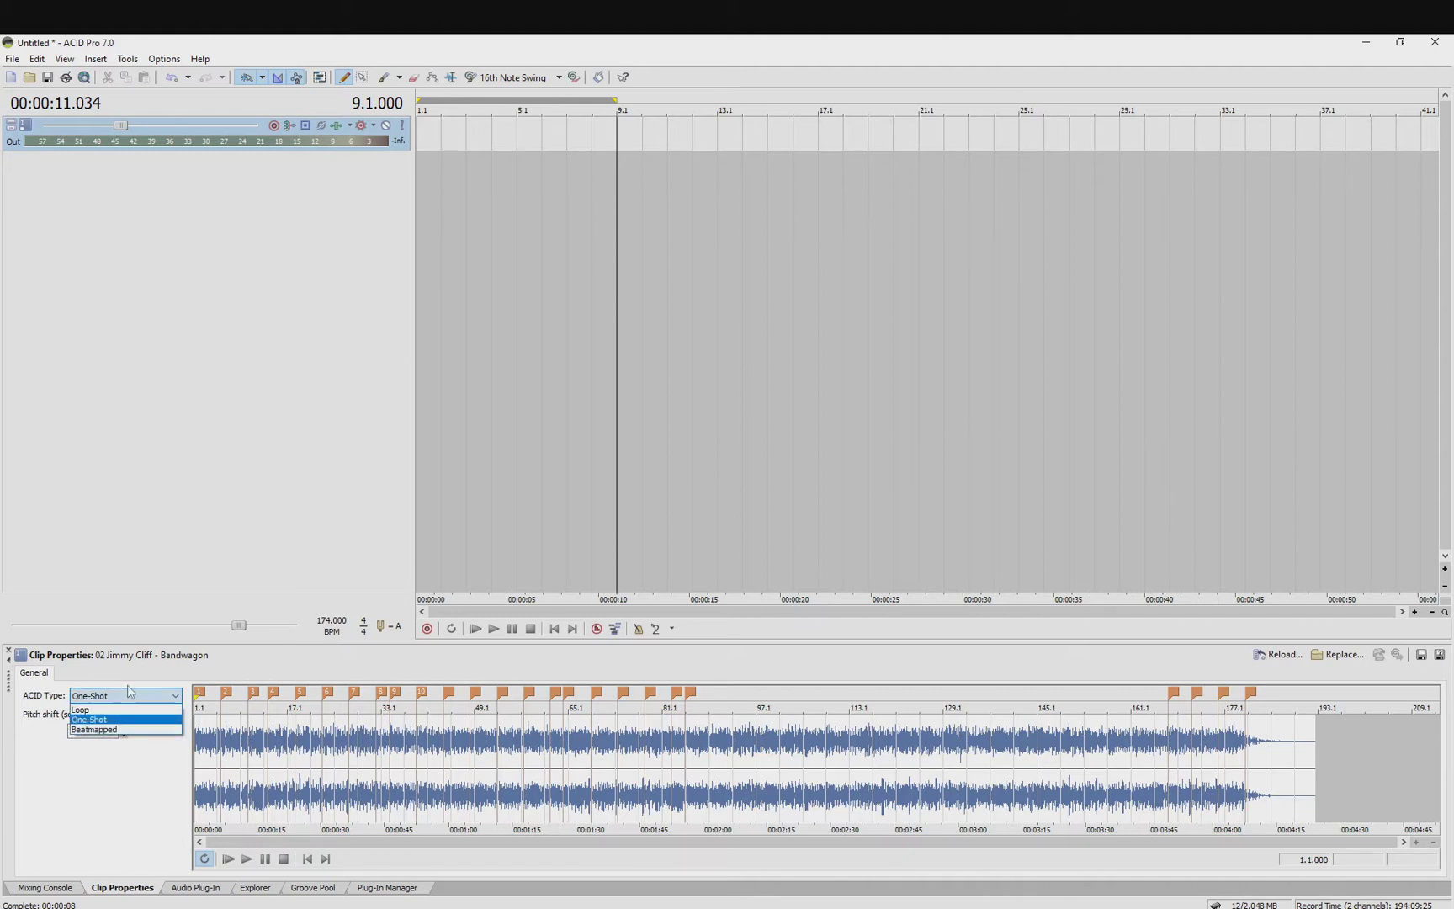
{"action": "left_click", "coordinate": [123, 730]}
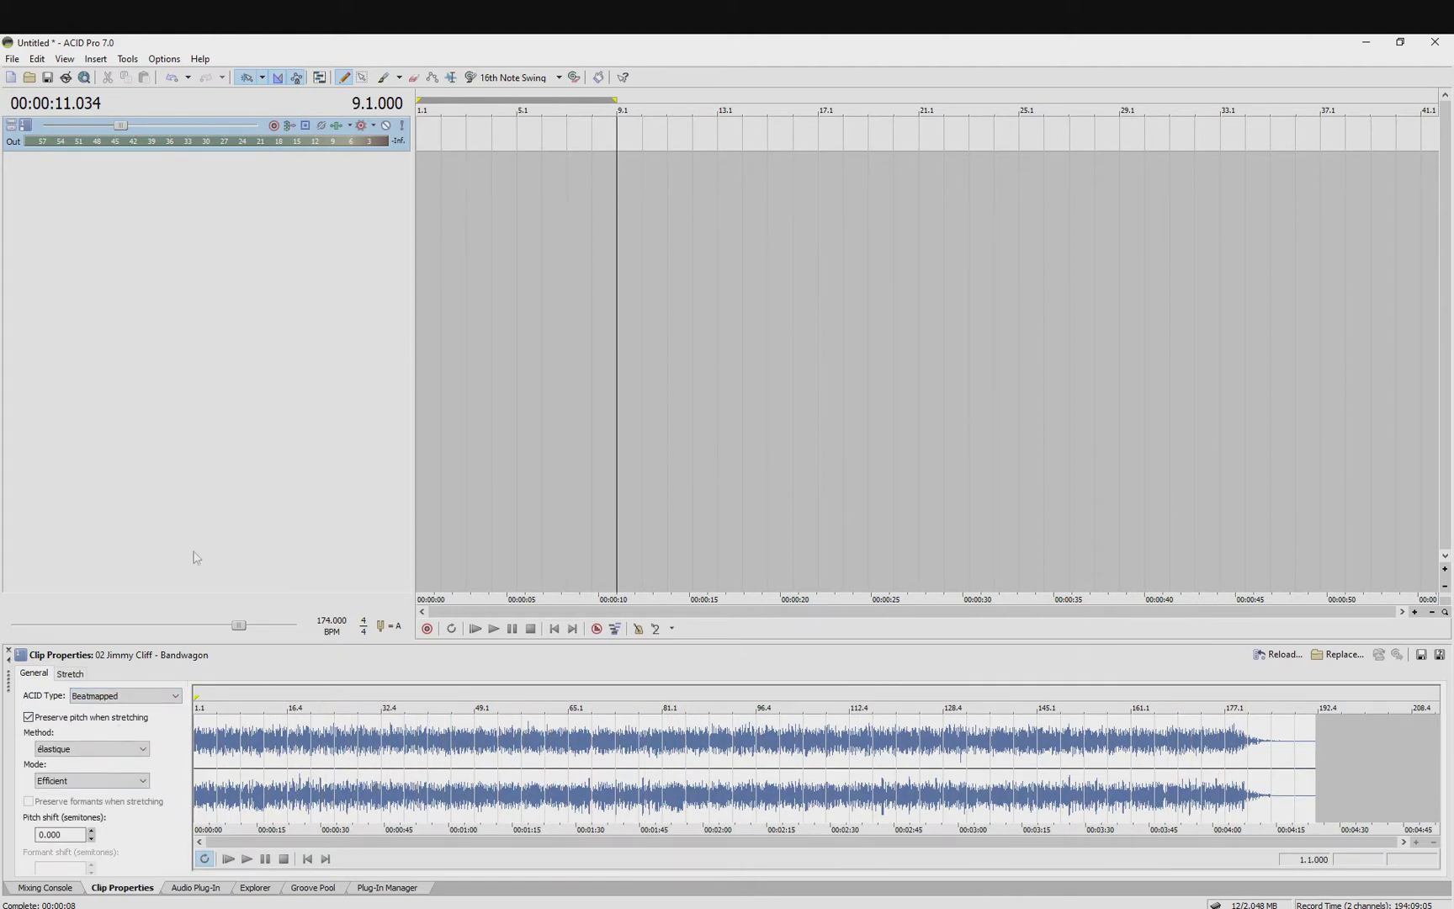
{"action": "left_click", "coordinate": [241, 740]}
{"action": "scroll", "coordinate": [257, 767], "scroll_direction": "up", "scroll_amount": 3}
{"action": "scroll", "coordinate": [257, 768], "scroll_direction": "down", "scroll_amount": 2}
{"action": "left_click", "coordinate": [80, 675]}
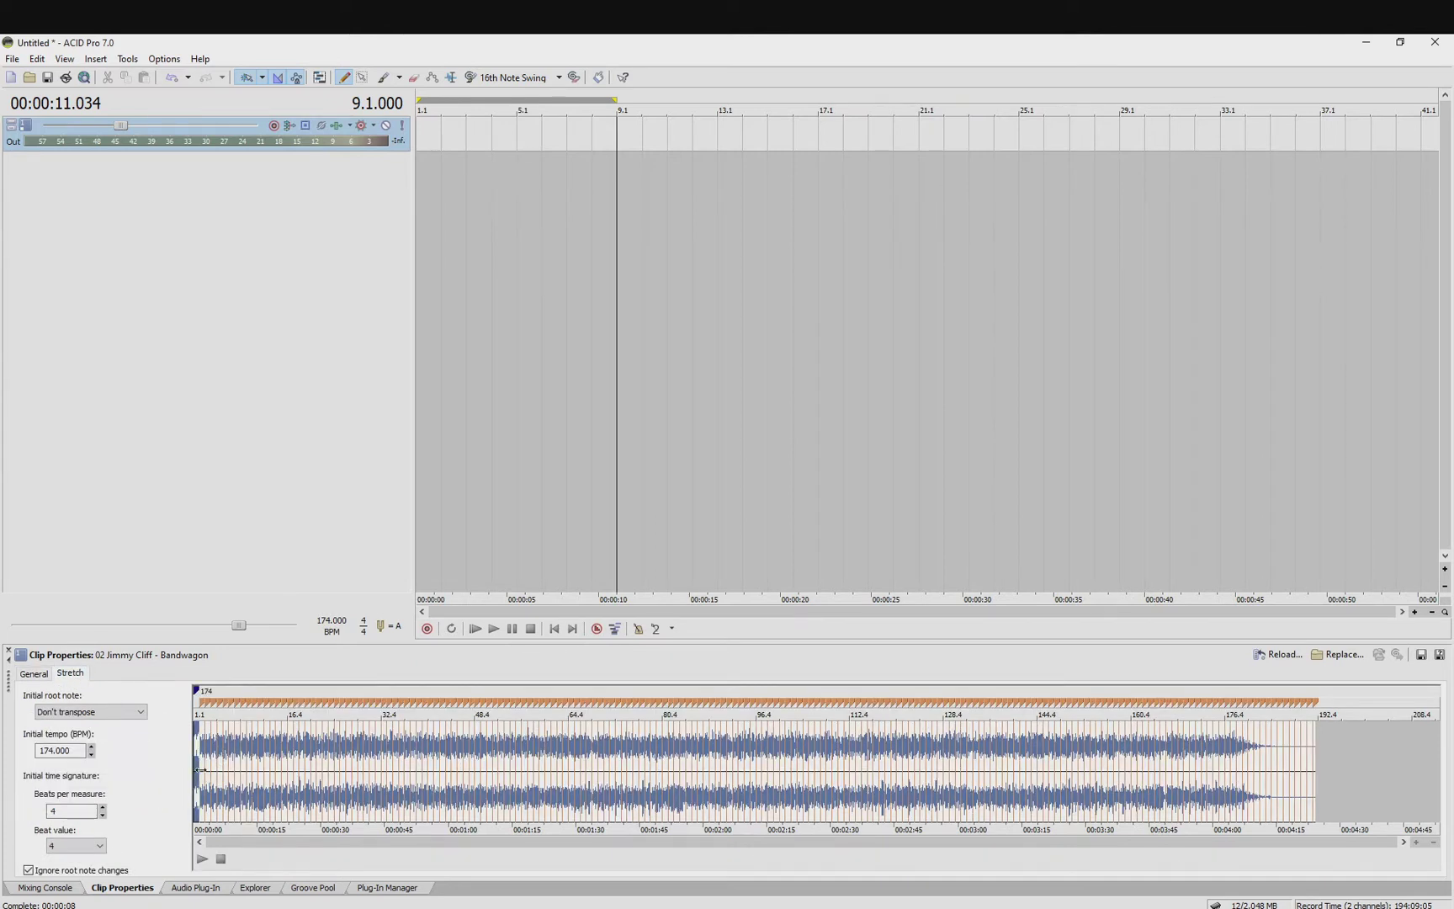
Step: Select the first bar, drag its downbeat marker later onto the music, and preview the alignment
{"action": "scroll", "coordinate": [234, 770], "scroll_direction": "up", "scroll_amount": 5}
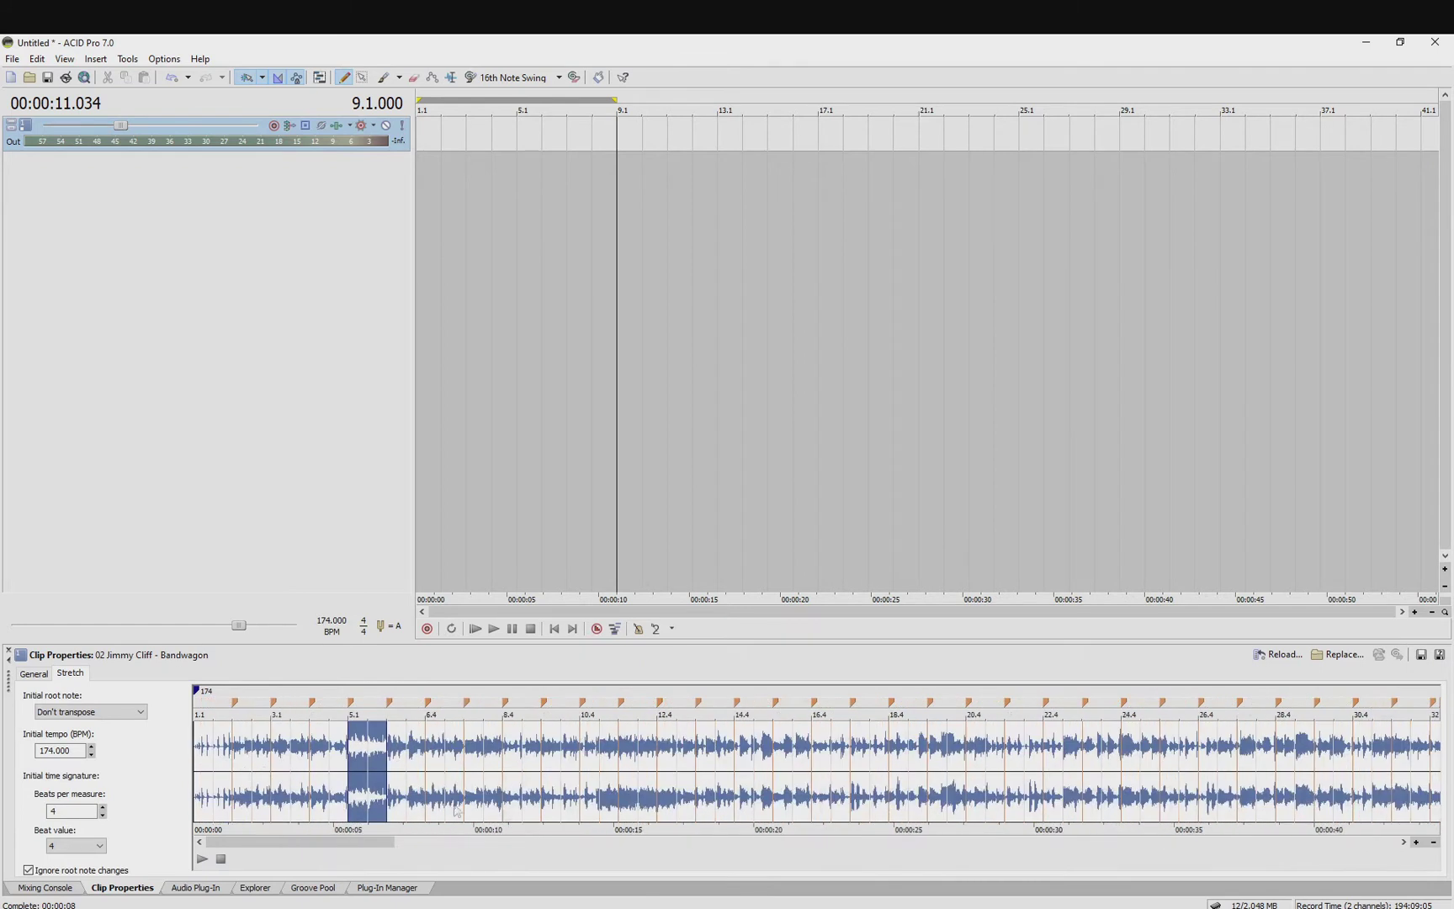
{"action": "scroll", "coordinate": [817, 757], "scroll_direction": "down", "scroll_amount": 4}
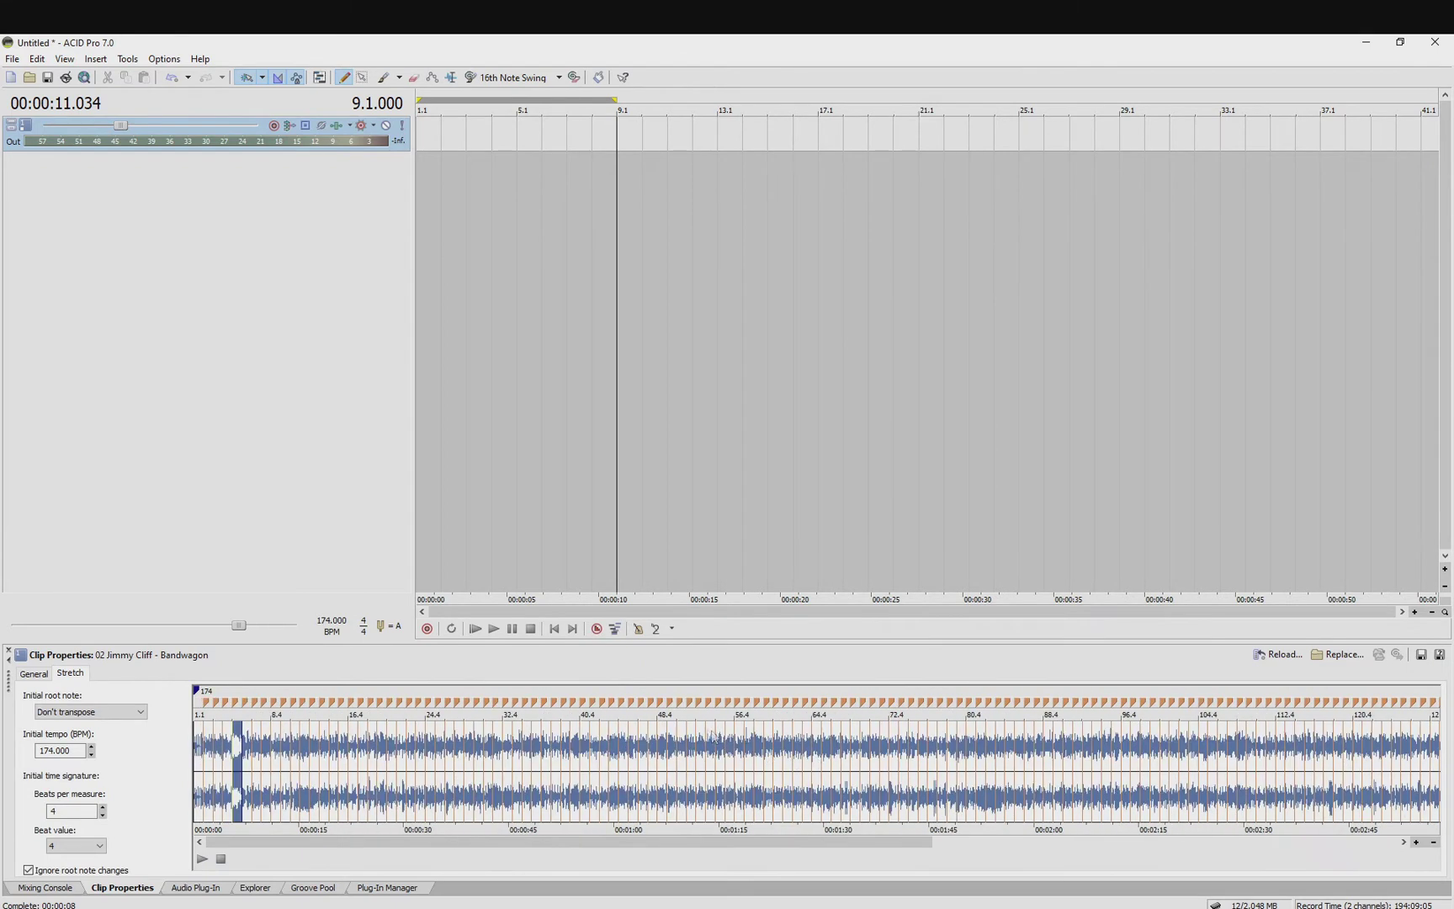
{"action": "scroll", "coordinate": [619, 761], "scroll_direction": "up", "scroll_amount": 5}
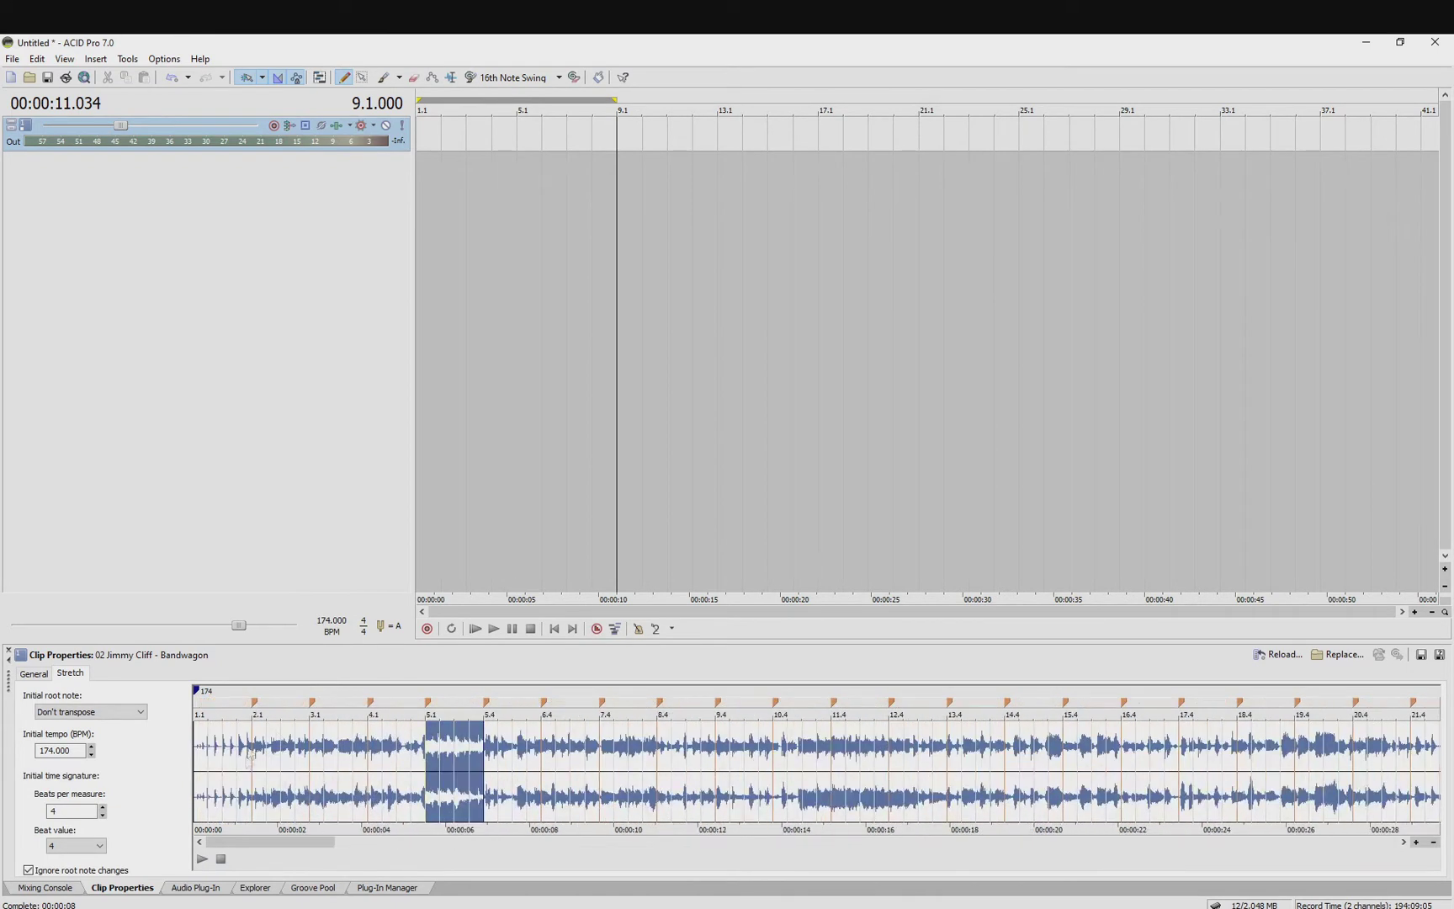
{"action": "double_click", "coordinate": [250, 753]}
{"action": "scroll", "coordinate": [249, 753], "scroll_direction": "up", "scroll_amount": 4}
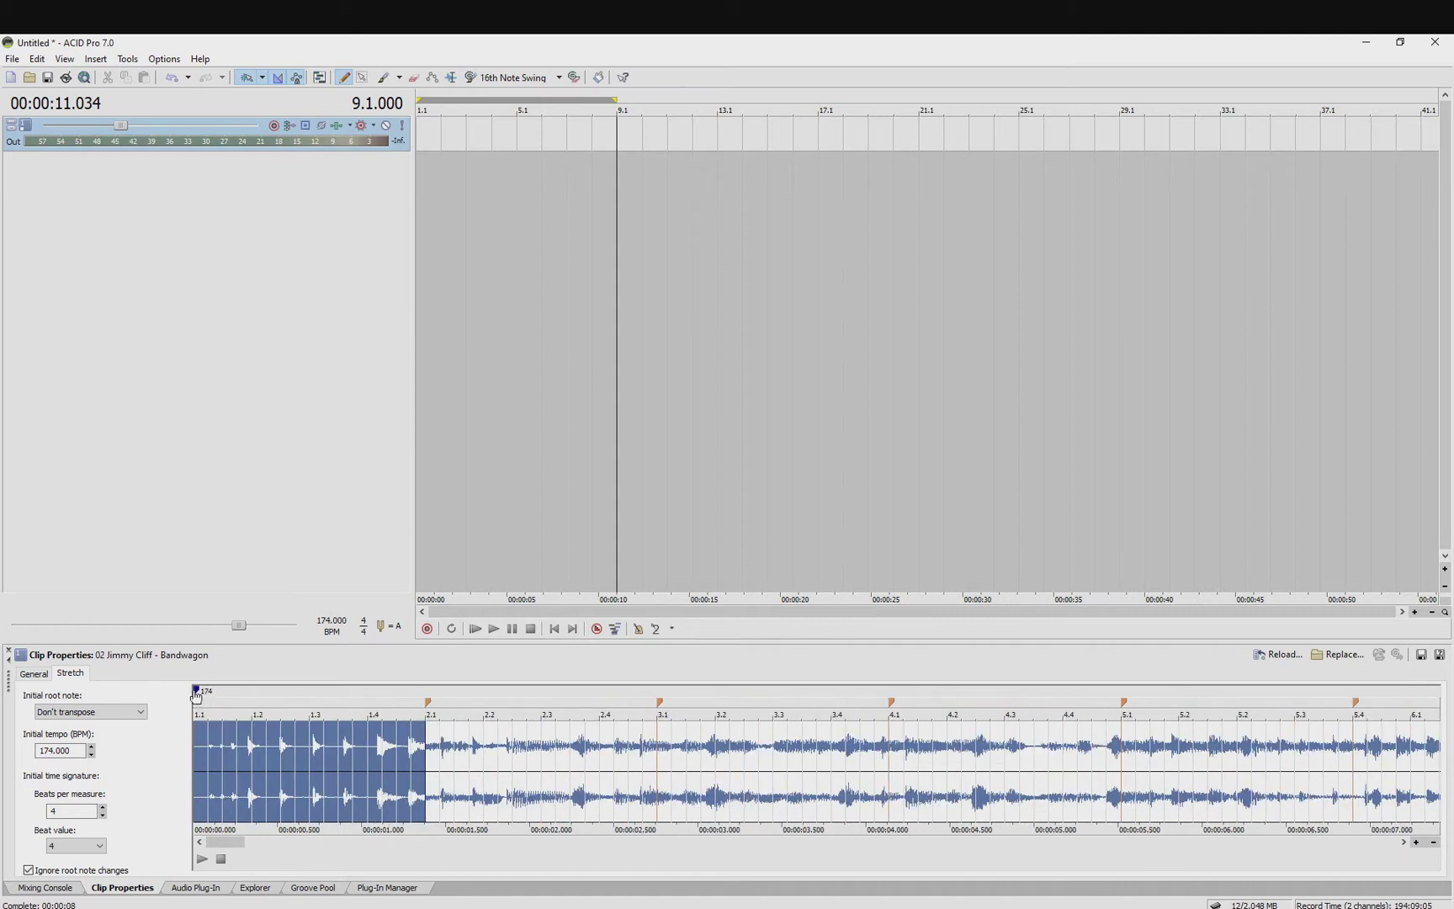
{"action": "mouse_move", "coordinate": [195, 694]}
{"action": "left_mouse_down"}
{"action": "mouse_move", "coordinate": [383, 704]}
{"action": "mouse_move", "coordinate": [411, 725]}
{"action": "left_mouse_up"}
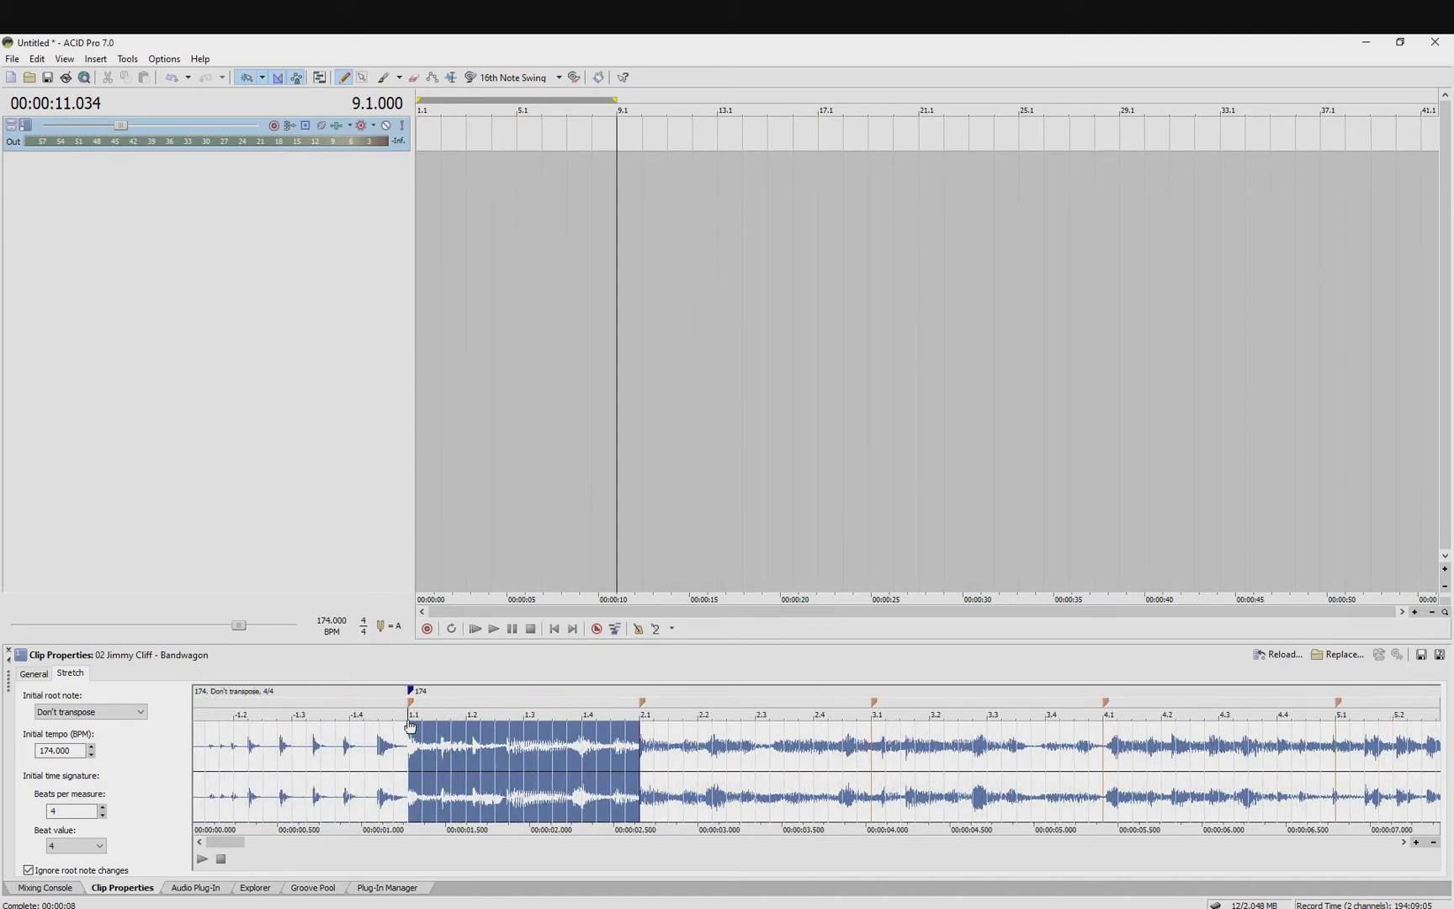
{"action": "left_click", "coordinate": [204, 859]}
Step: Shift the downbeat further right and drag the 2.1 marker later, lowering the tempo to 151.270 BPM
{"action": "left_click_drag", "start_coordinate": [417, 697], "coordinate": [516, 696]}
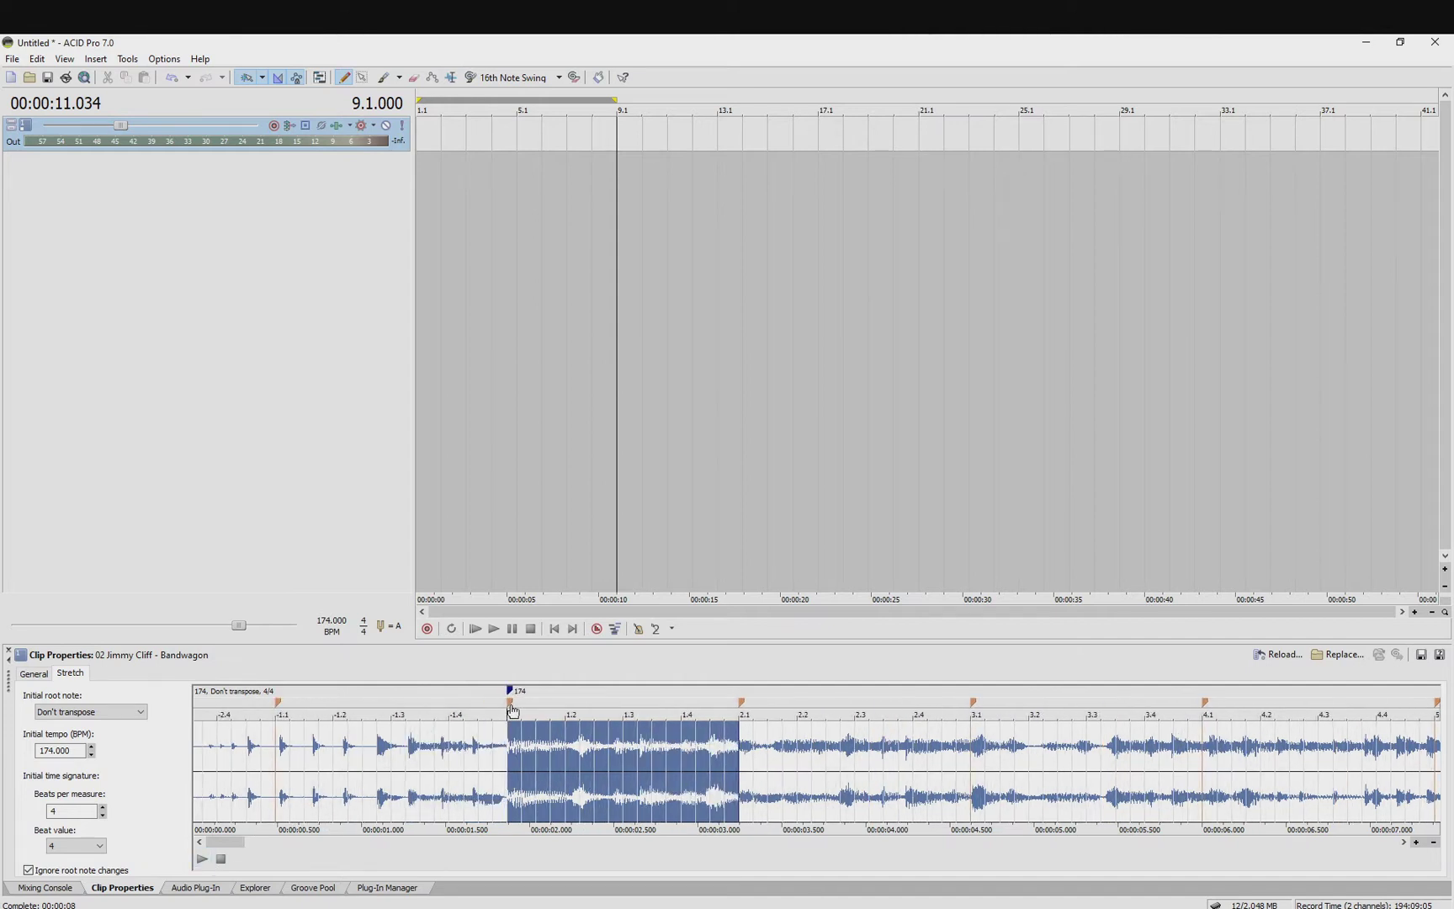
{"action": "left_click", "coordinate": [204, 859]}
{"action": "left_click_drag", "start_coordinate": [741, 702], "coordinate": [777, 707]}
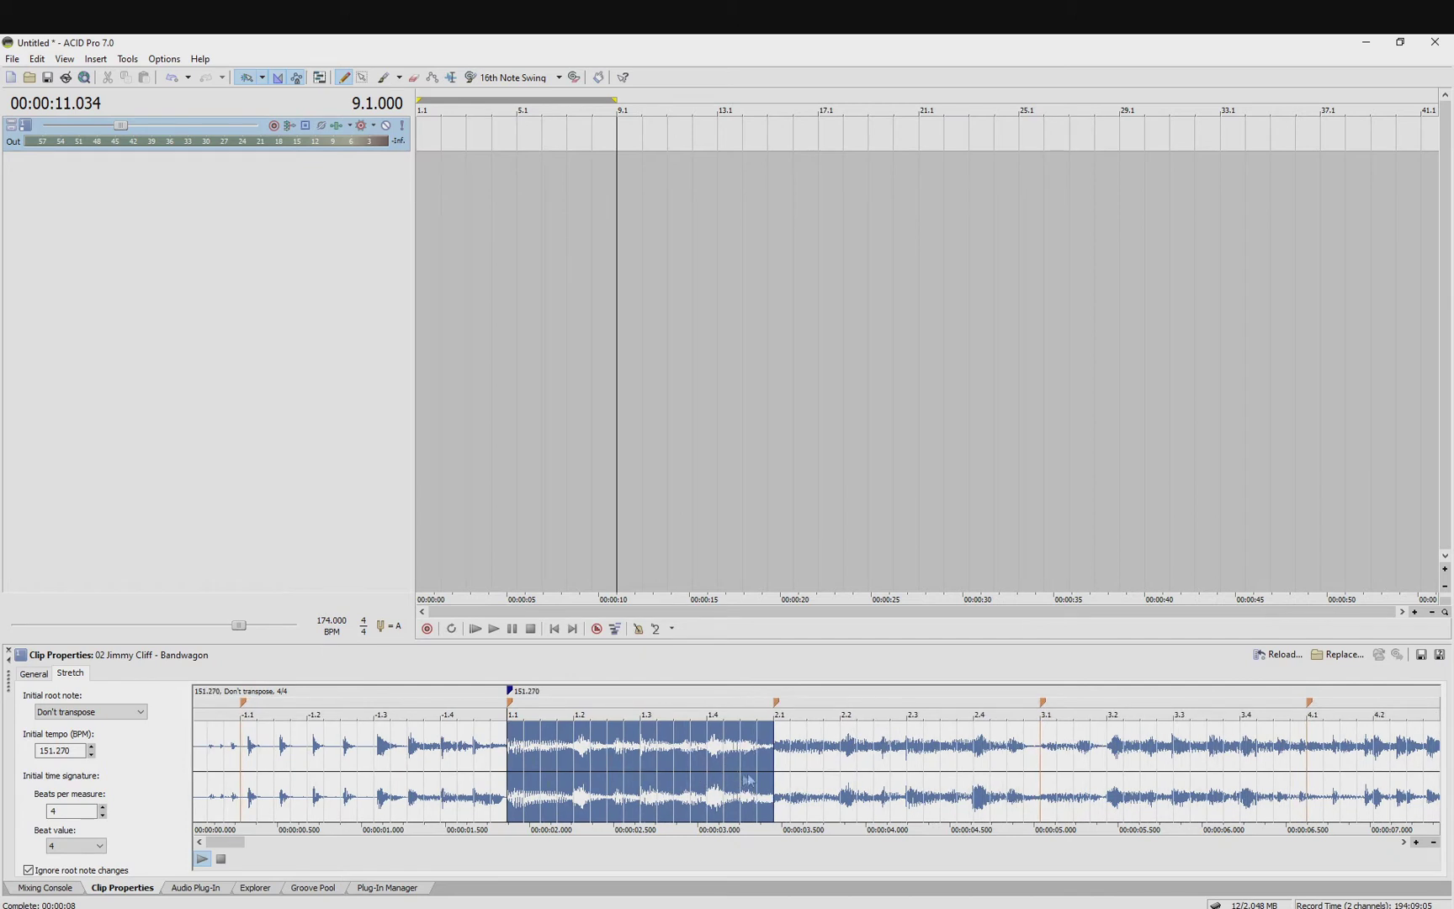
Step: Step through the bars 2.1 to 6.1 at 151.270 BPM, then reselect the first bar
{"action": "left_click", "coordinate": [848, 778]}
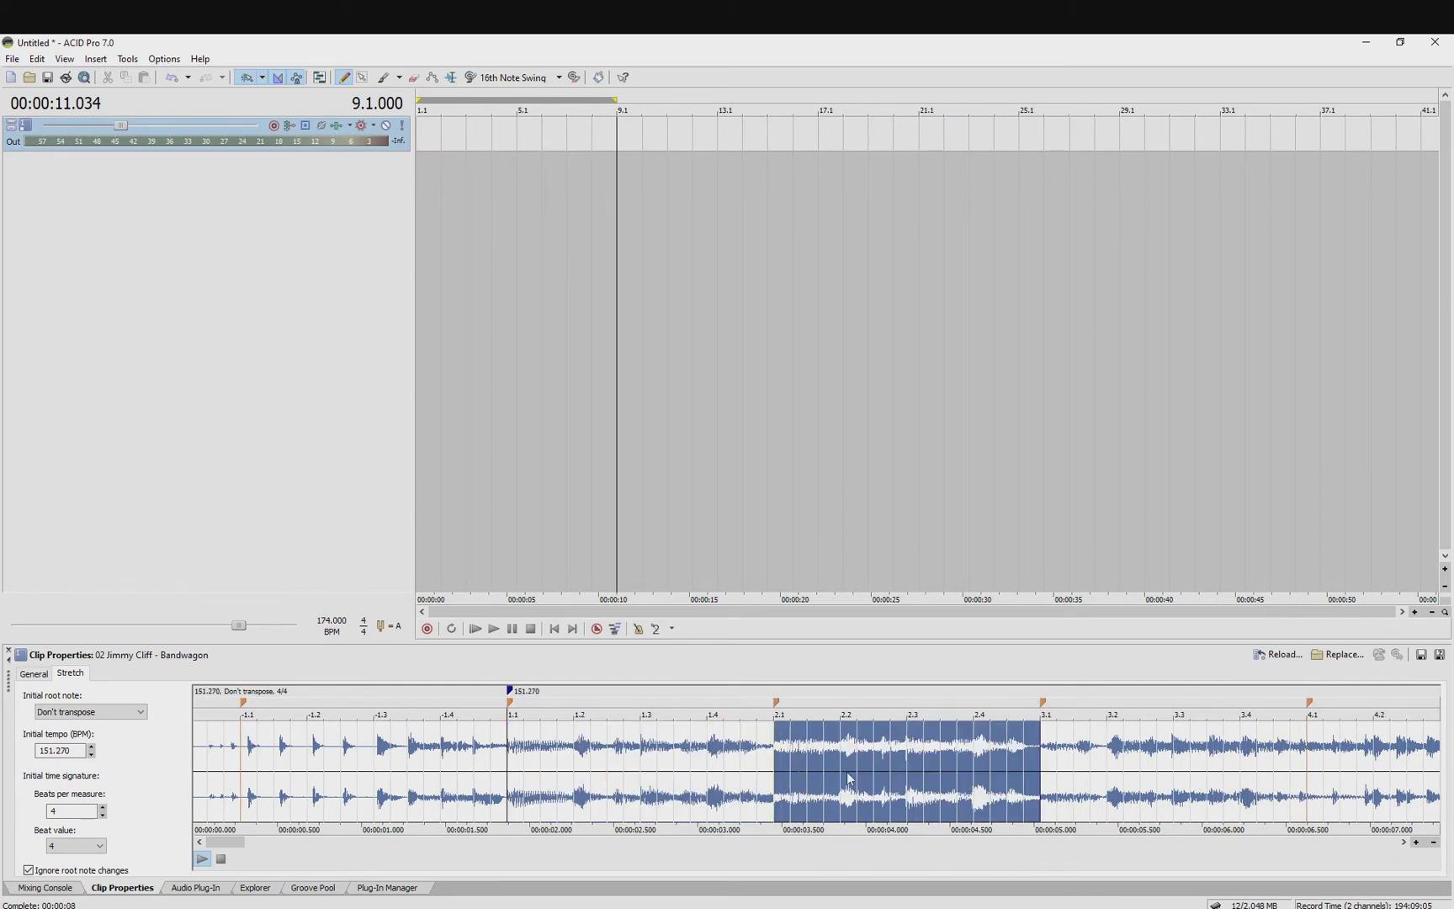
{"action": "left_click", "coordinate": [1060, 767]}
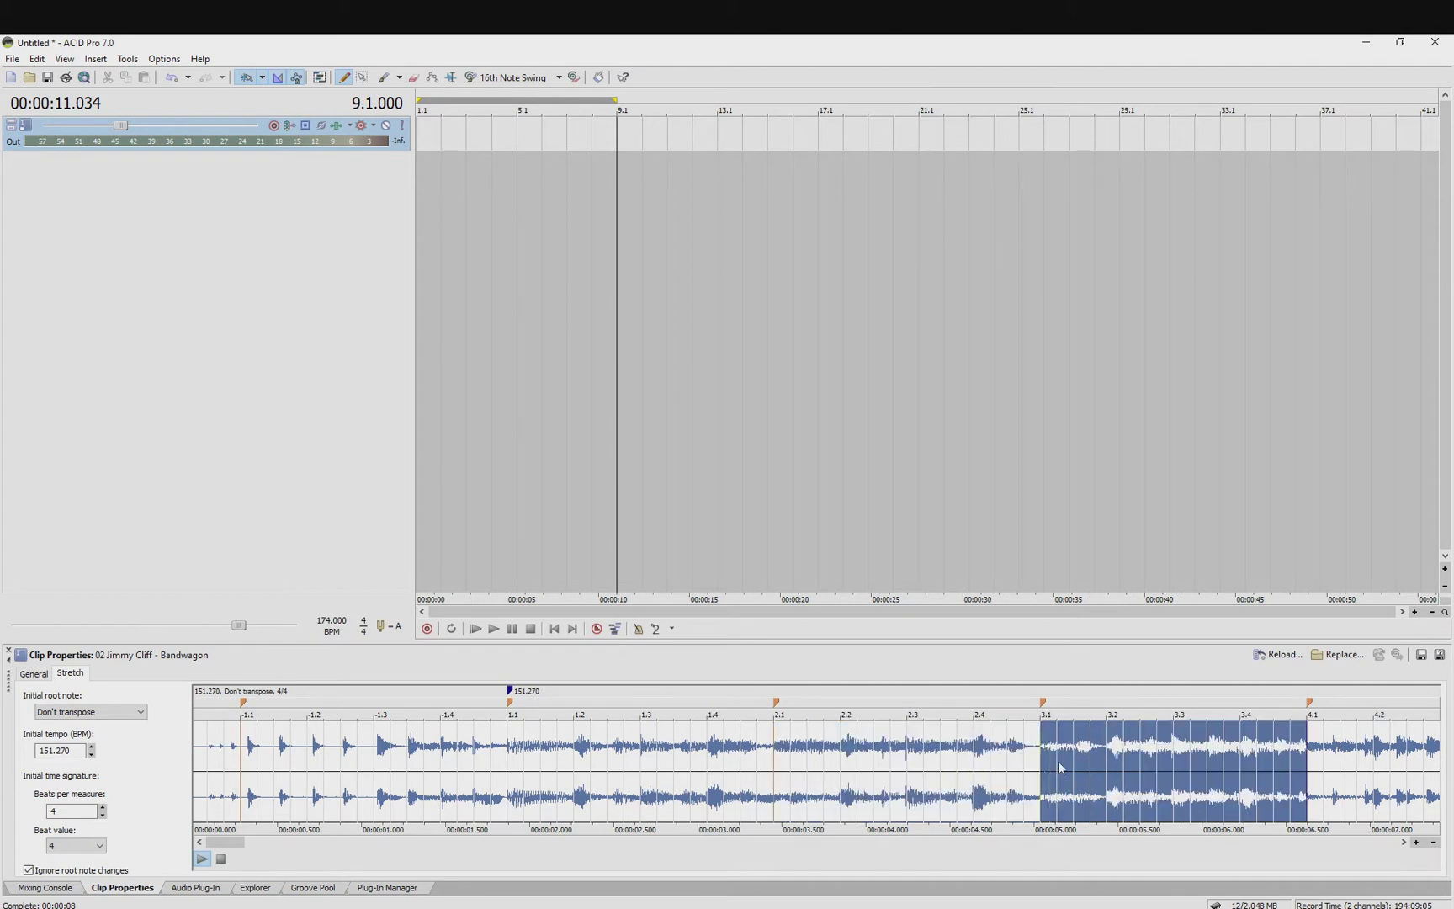
{"action": "scroll", "coordinate": [1061, 767], "scroll_direction": "down", "scroll_amount": 3}
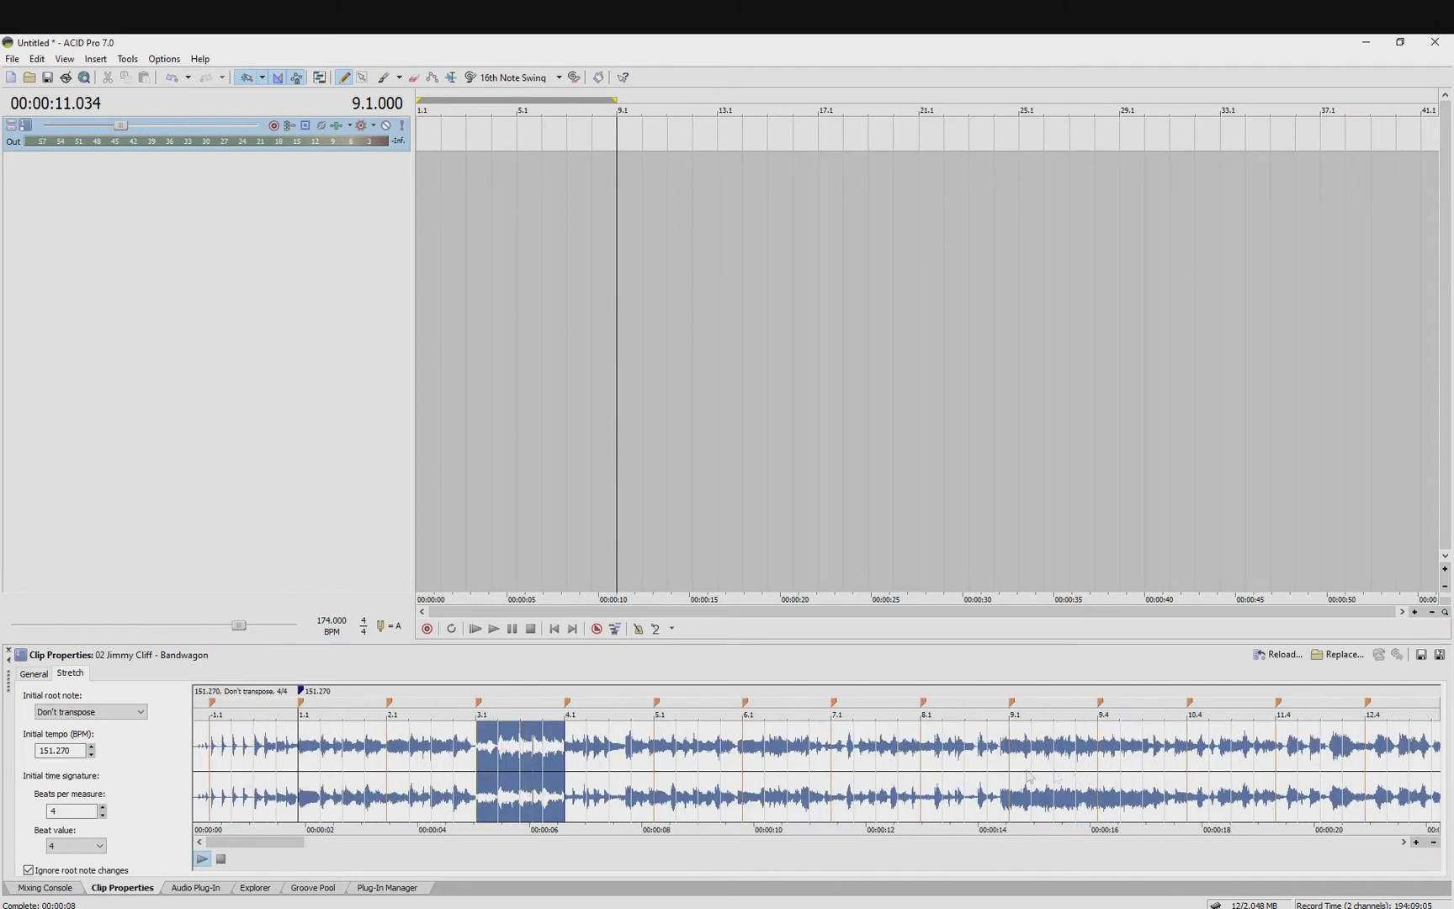
{"action": "left_click", "coordinate": [604, 776]}
{"action": "scroll", "coordinate": [619, 778], "scroll_direction": "up", "scroll_amount": 1}
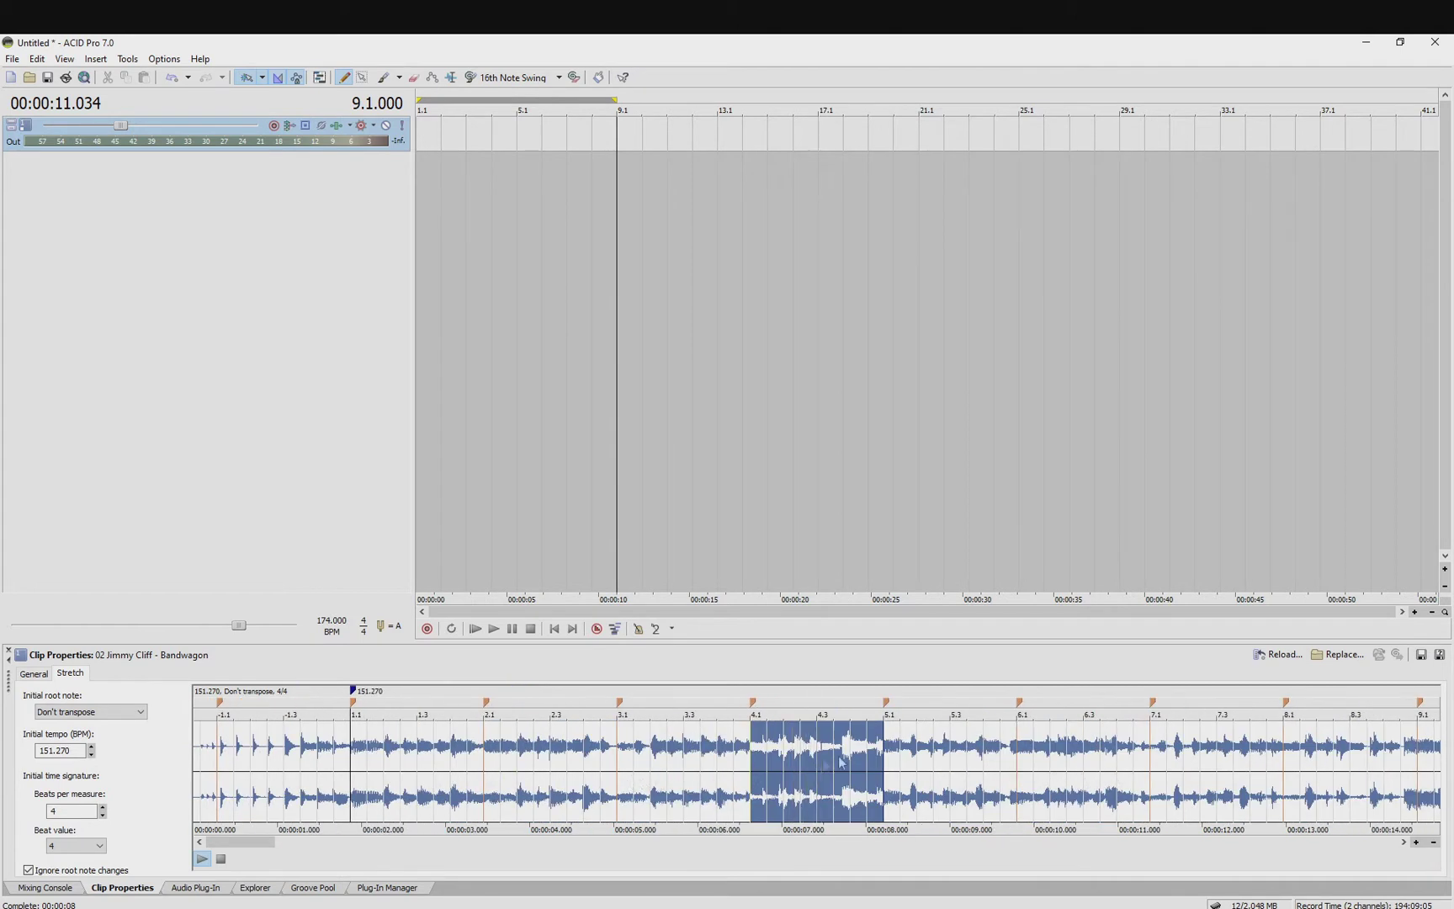
{"action": "left_click", "coordinate": [903, 759]}
{"action": "scroll", "coordinate": [903, 762], "scroll_direction": "up", "scroll_amount": 2}
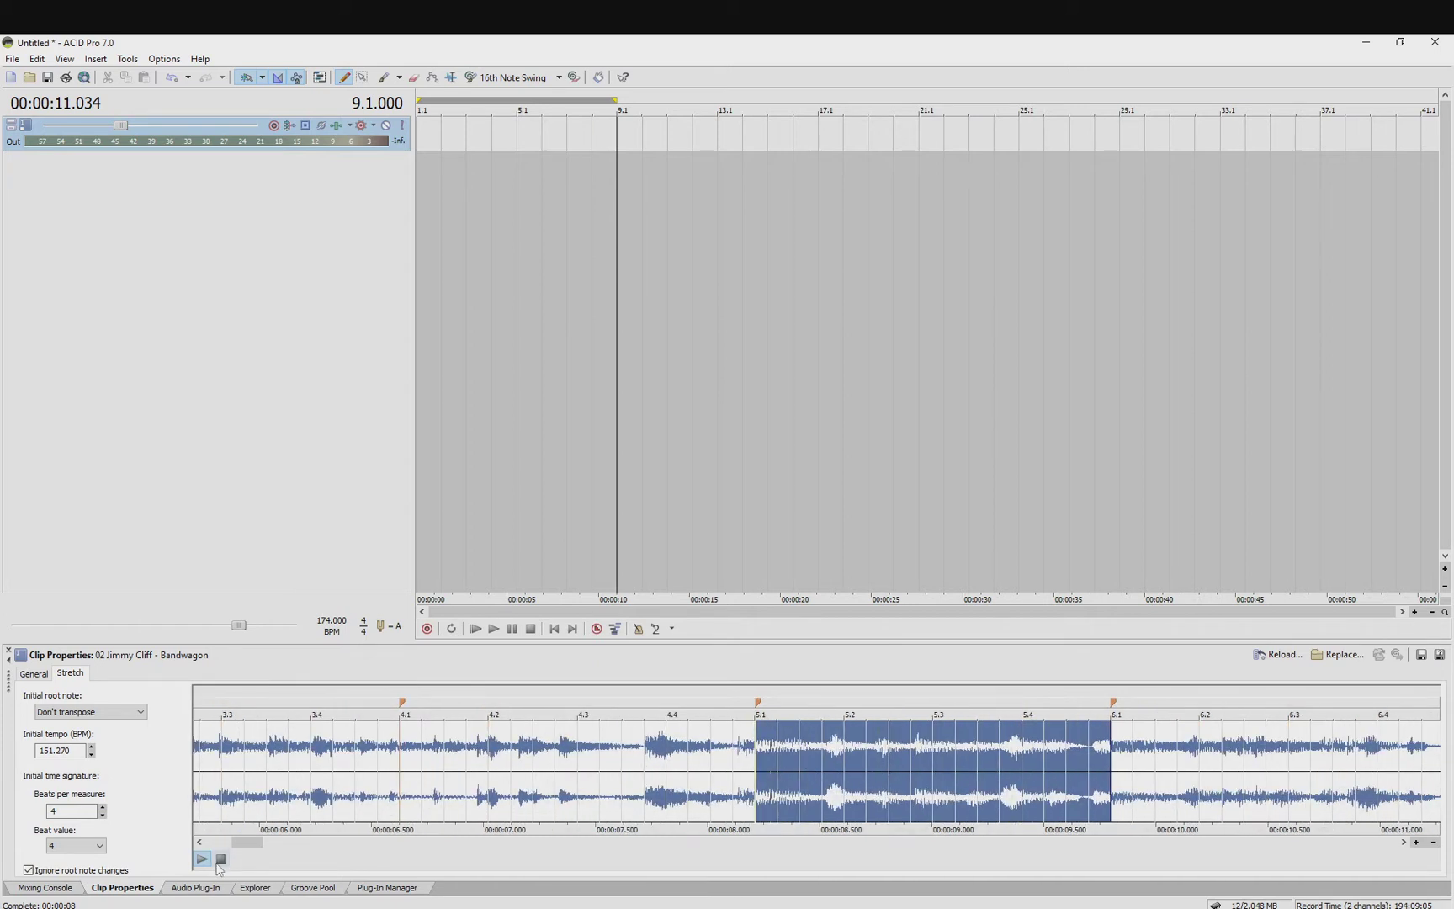
{"action": "scroll", "coordinate": [542, 755], "scroll_direction": "down", "scroll_amount": 4}
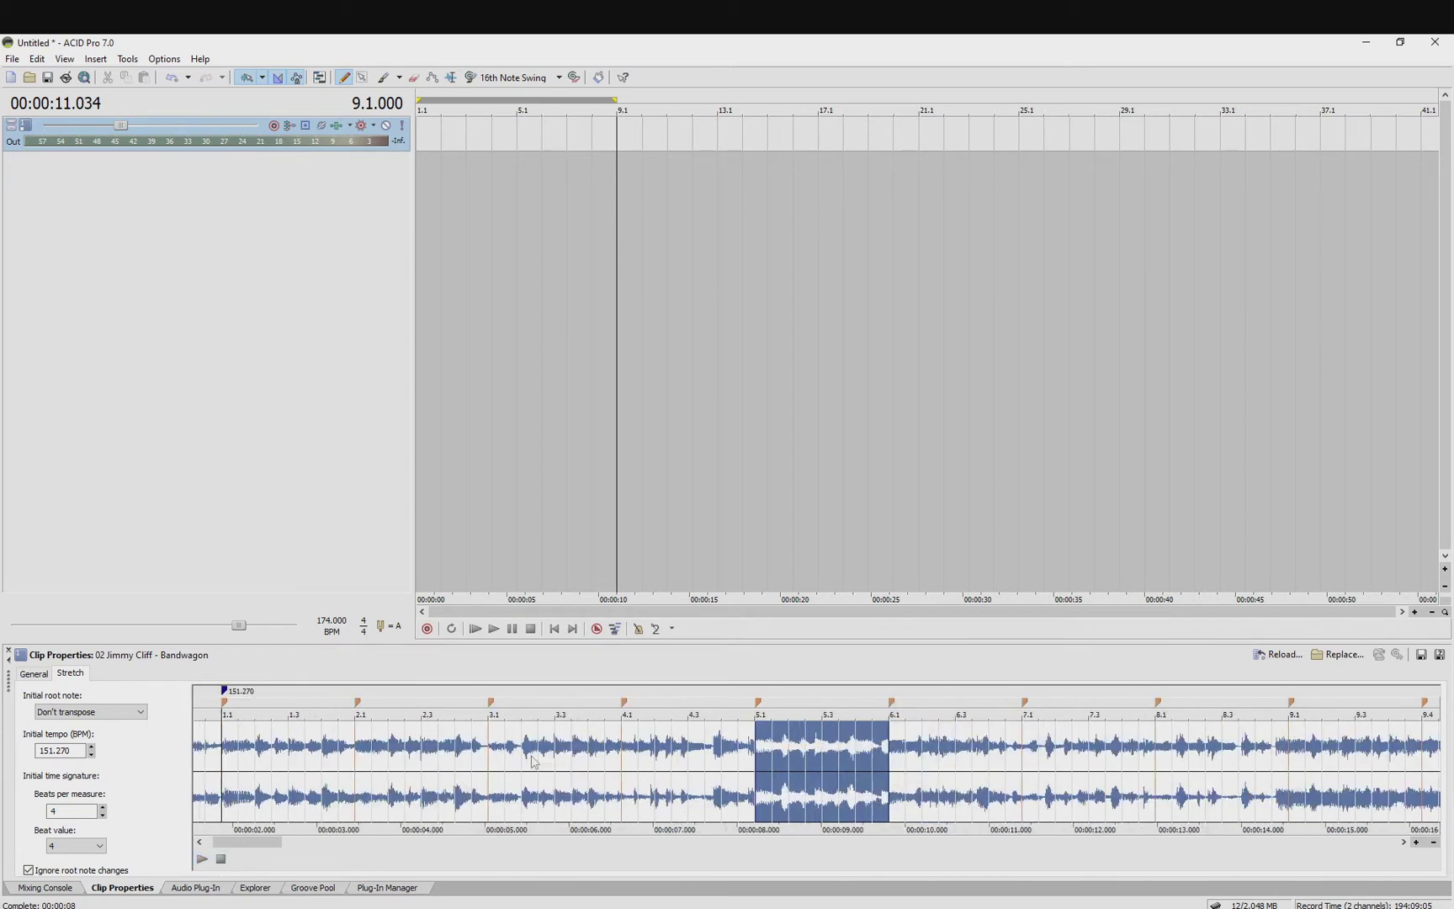
{"action": "left_click", "coordinate": [331, 782]}
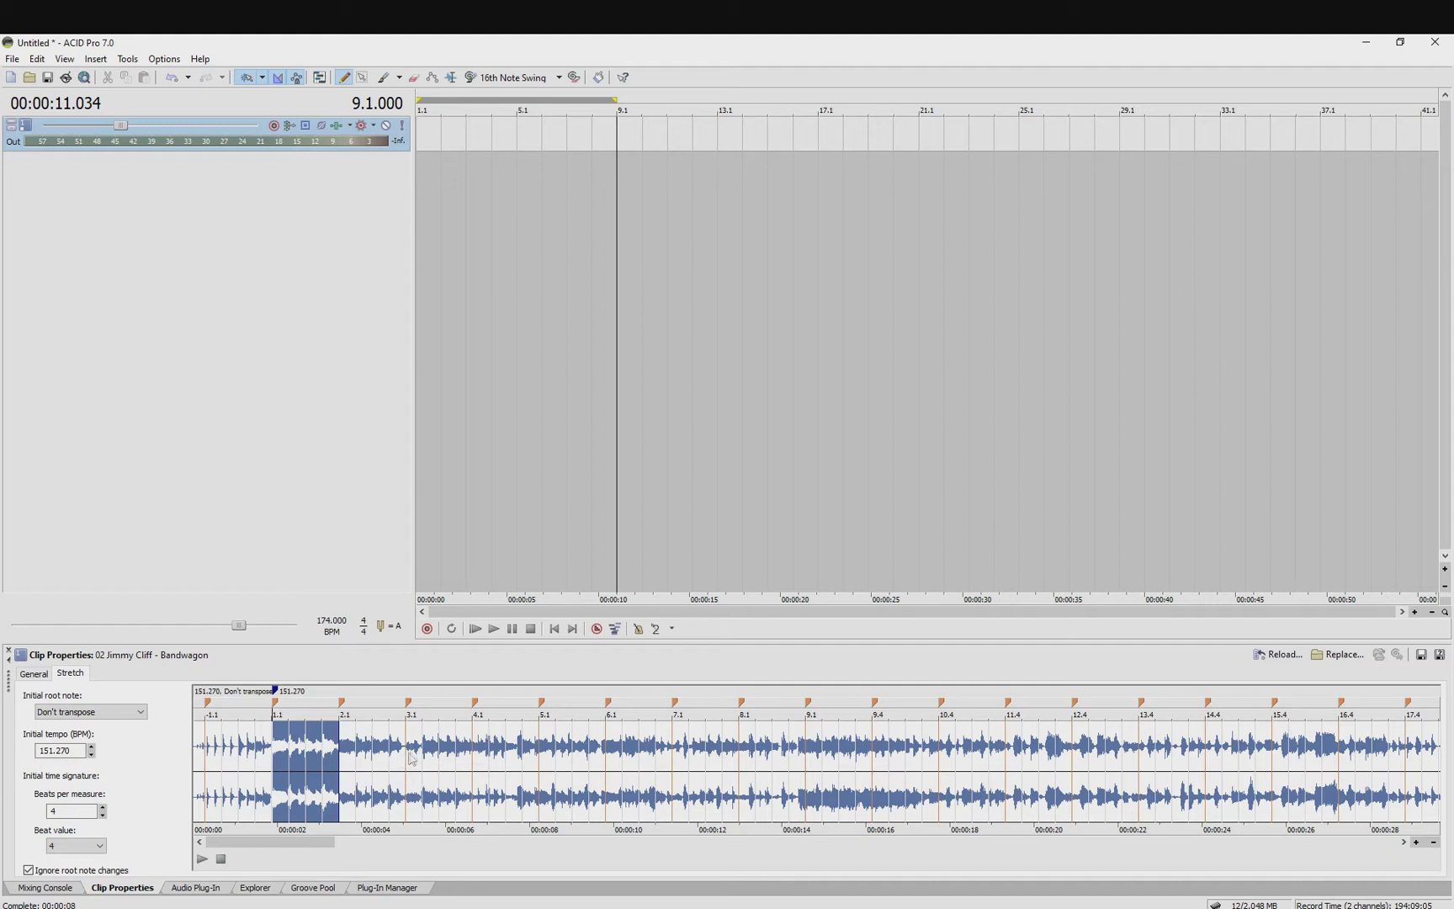
Step: Audition bars 1, 3, 4 and 5 with the clip Play/Stop buttons to confirm they line up
{"action": "left_click", "coordinate": [203, 860]}
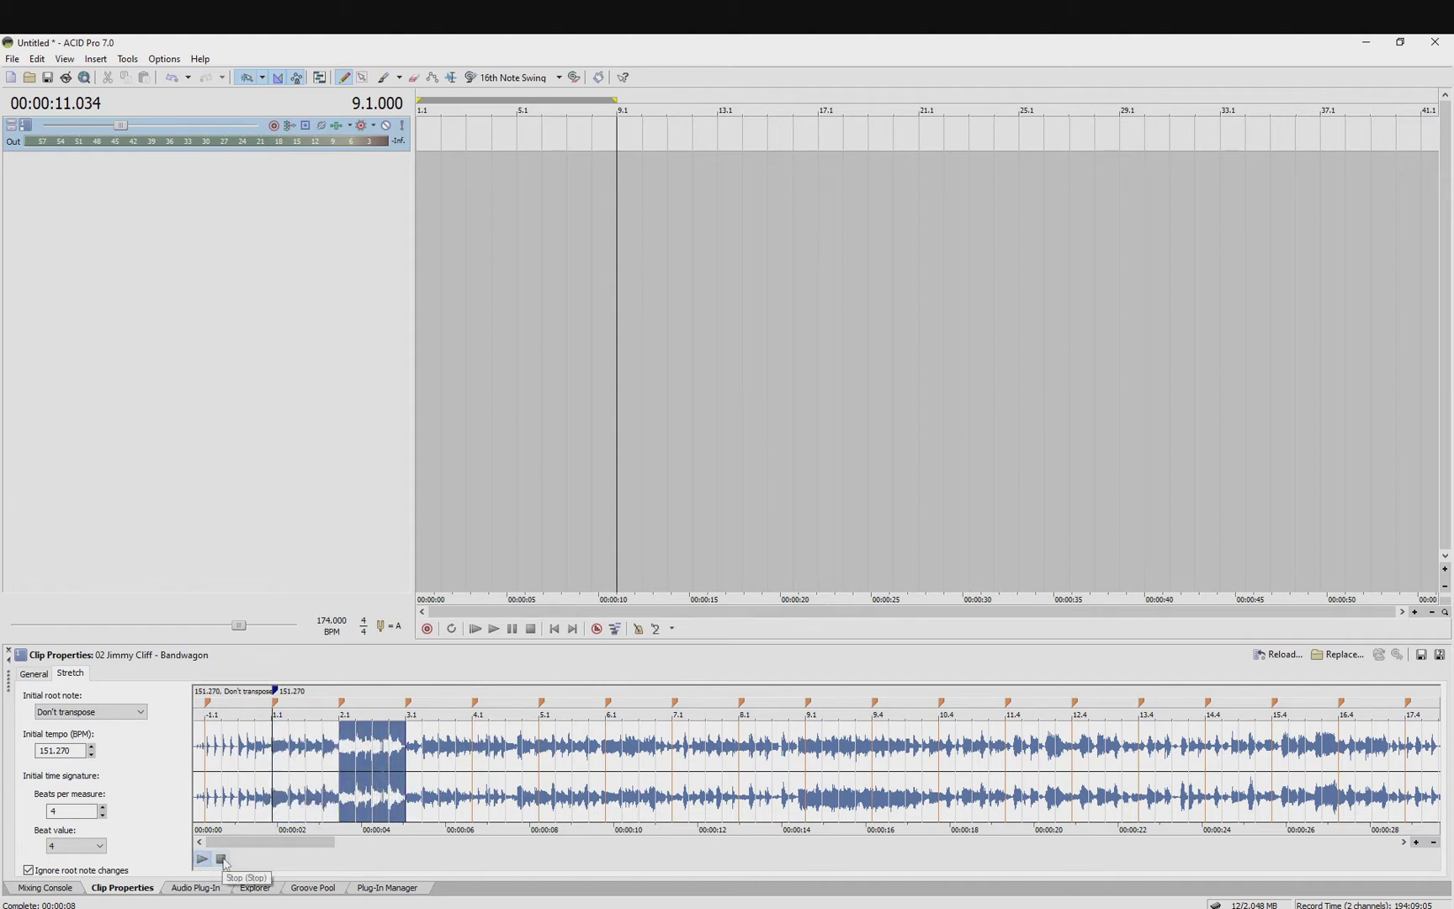
{"action": "left_click", "coordinate": [222, 859]}
{"action": "scroll", "coordinate": [541, 769], "scroll_direction": "up", "scroll_amount": 2}
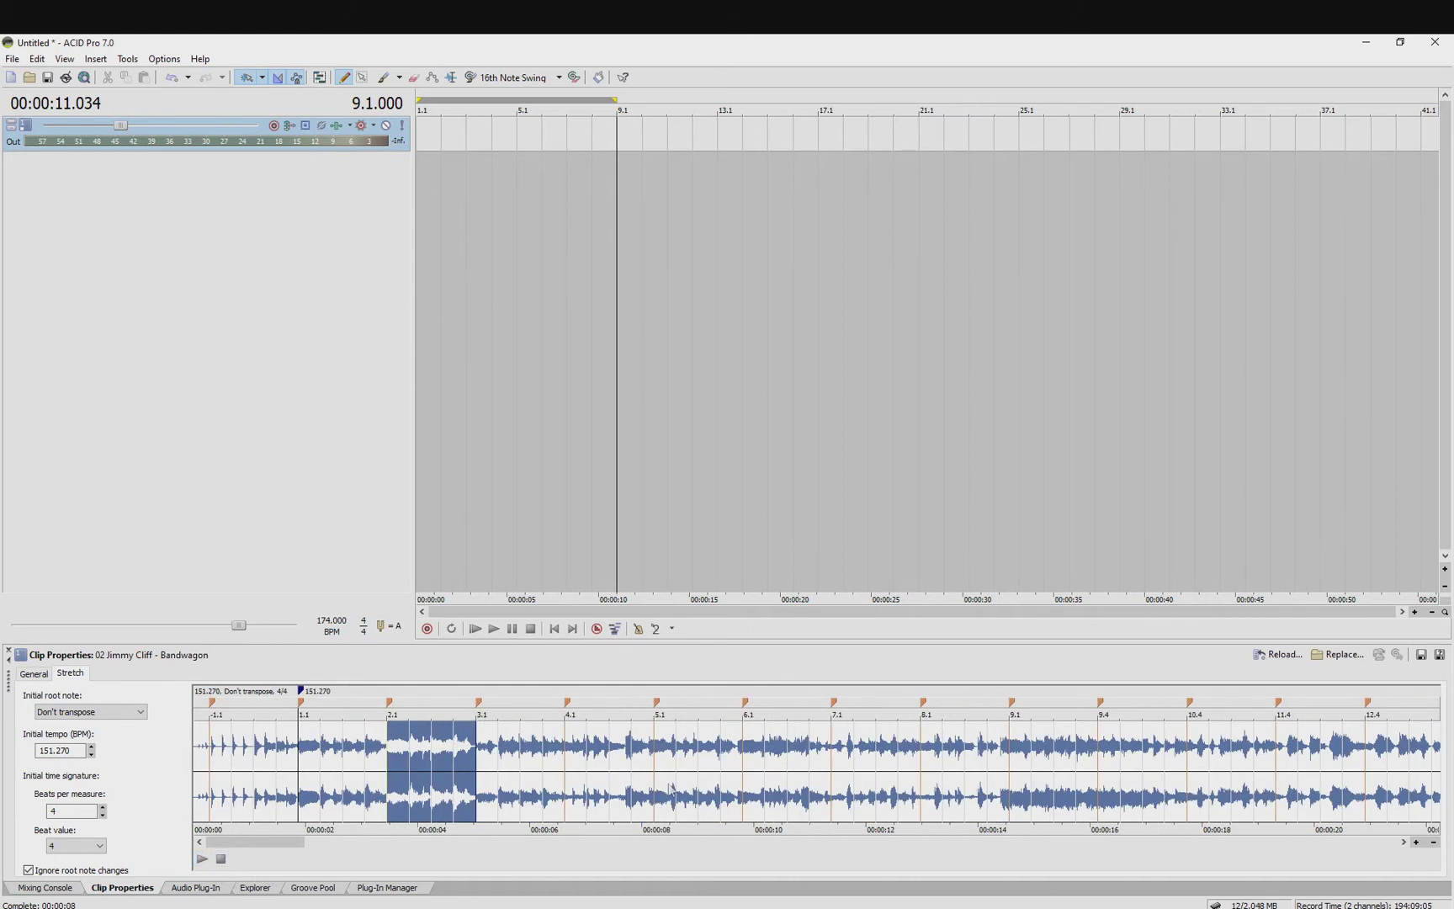
{"action": "double_click", "coordinate": [541, 769]}
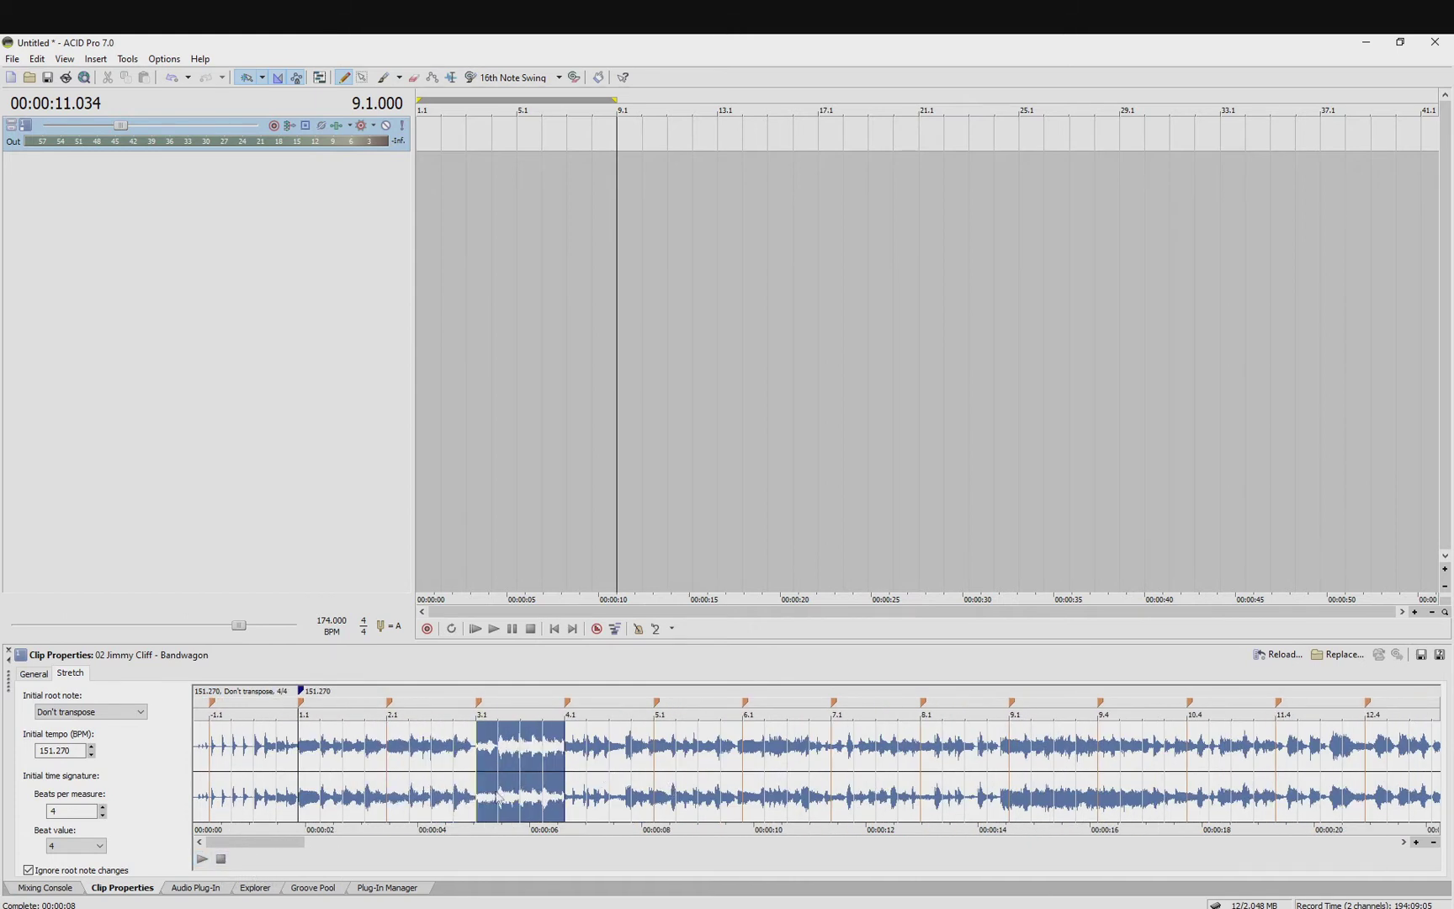
{"action": "left_click", "coordinate": [207, 863]}
{"action": "left_click", "coordinate": [220, 859]}
{"action": "double_click", "coordinate": [594, 780]}
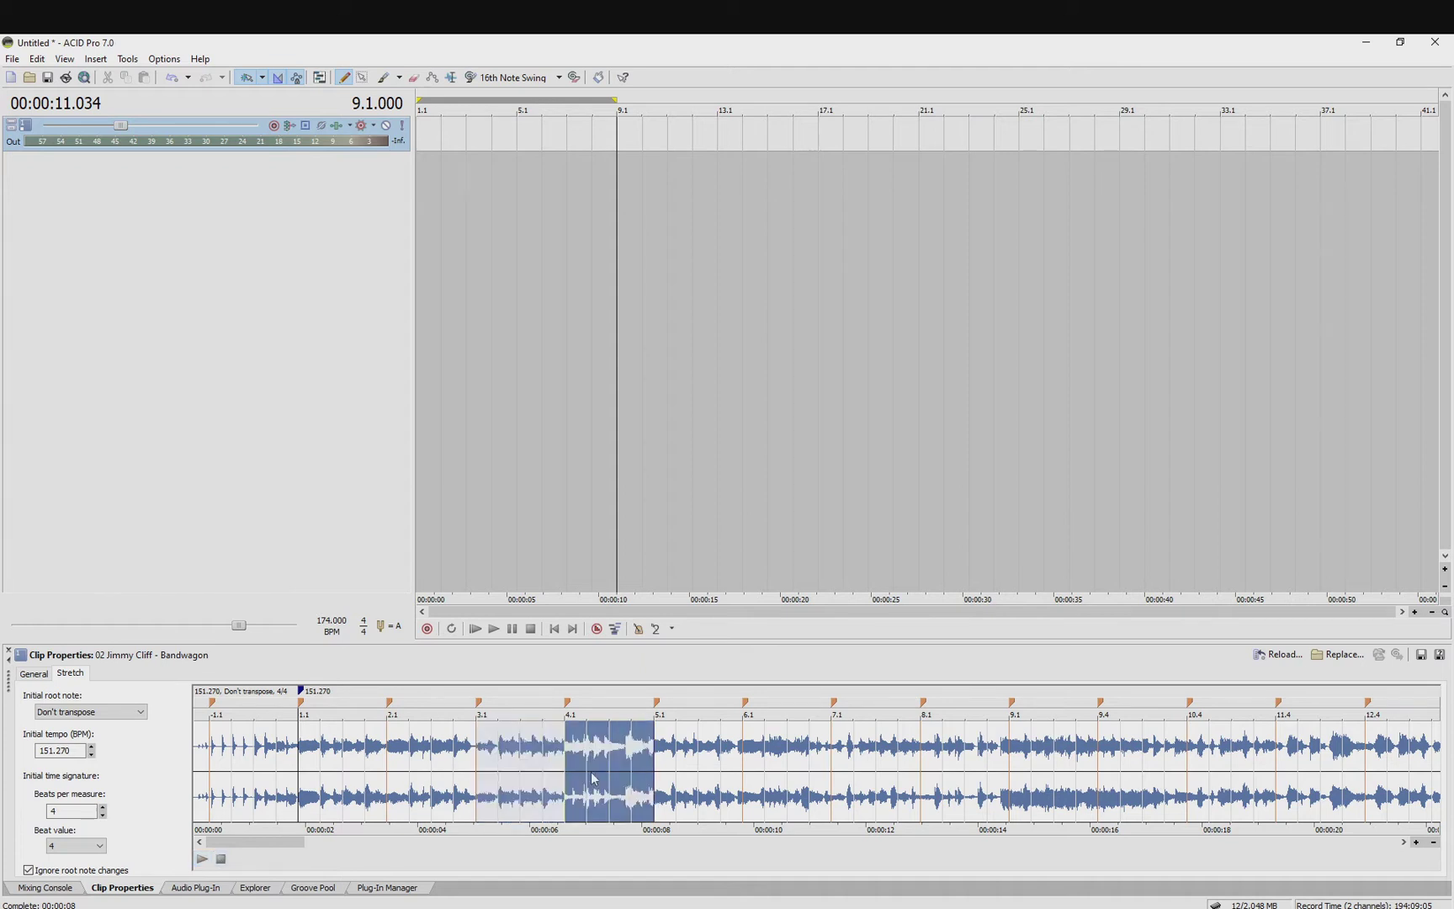
{"action": "left_click", "coordinate": [202, 858]}
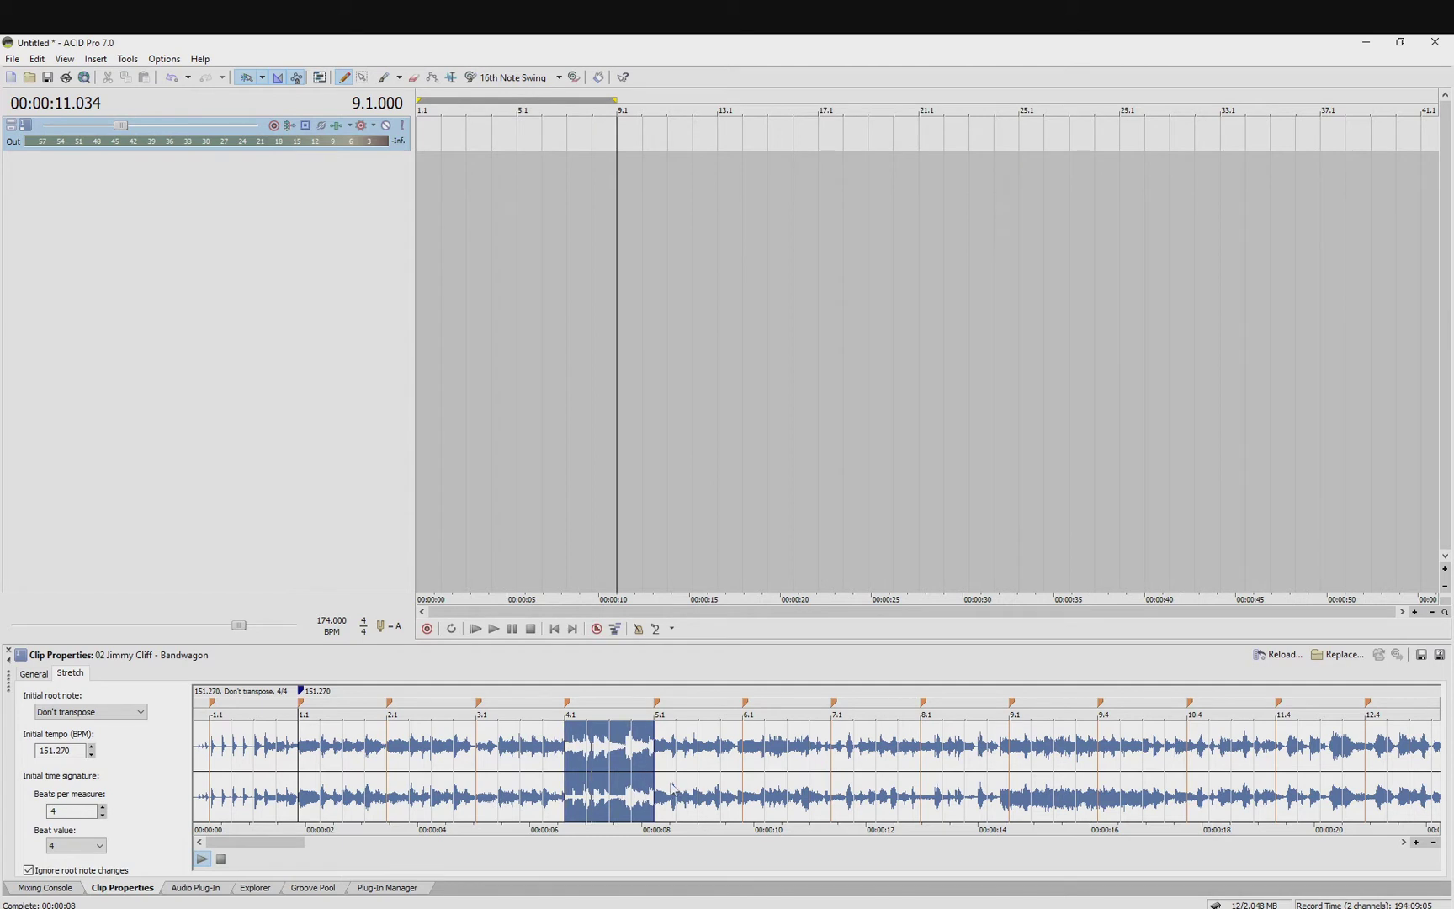
{"action": "double_click", "coordinate": [666, 776]}
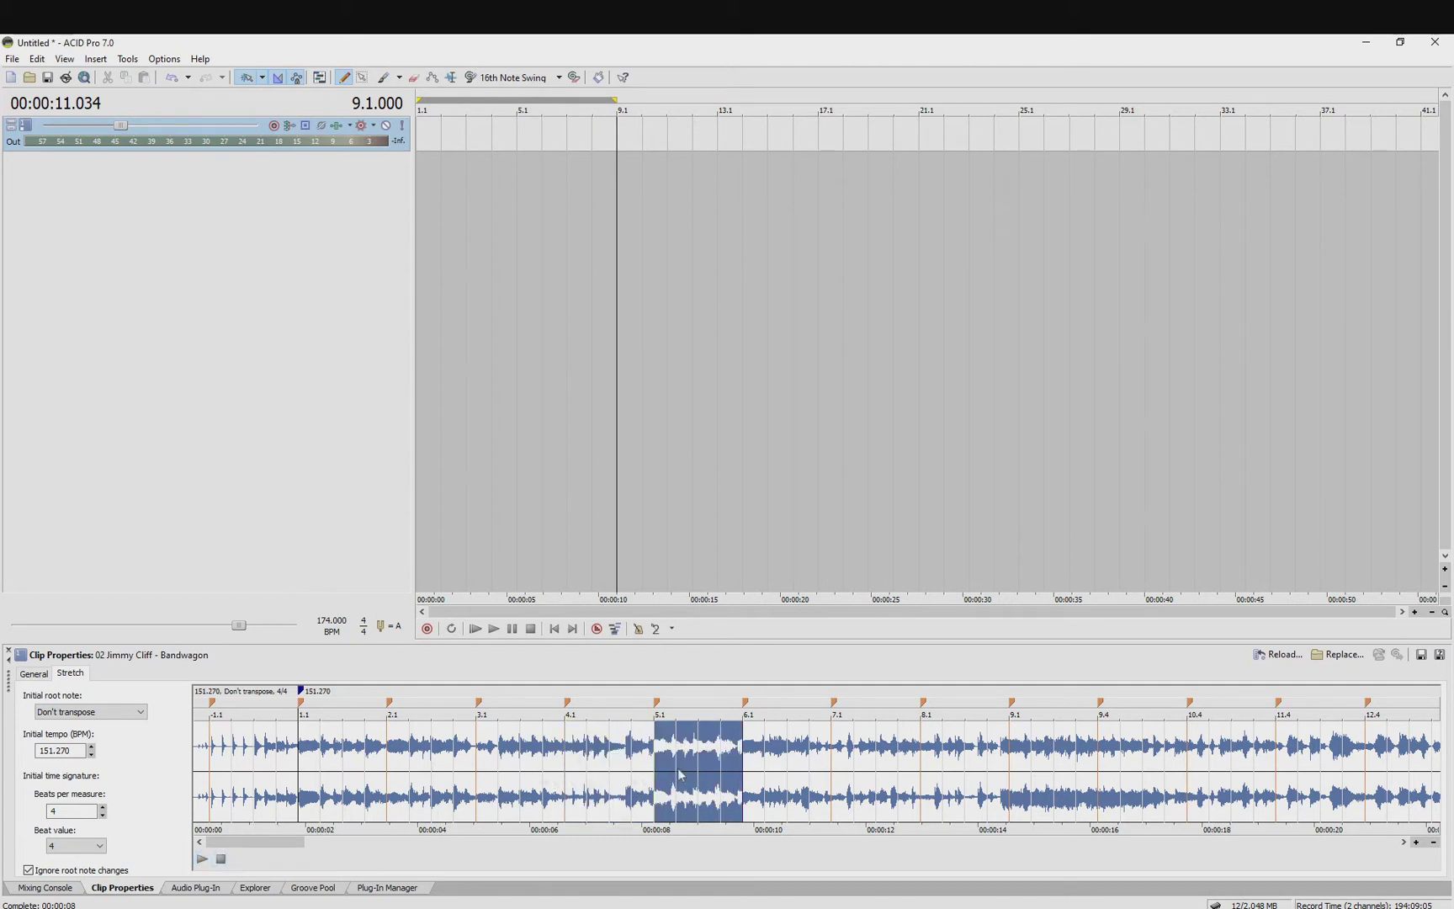
{"action": "scroll", "coordinate": [687, 775], "scroll_direction": "up", "scroll_amount": 2}
Step: Nudge bar 5's downbeat marker slightly earlier
{"action": "scroll", "coordinate": [748, 770], "scroll_direction": "up", "scroll_amount": 5}
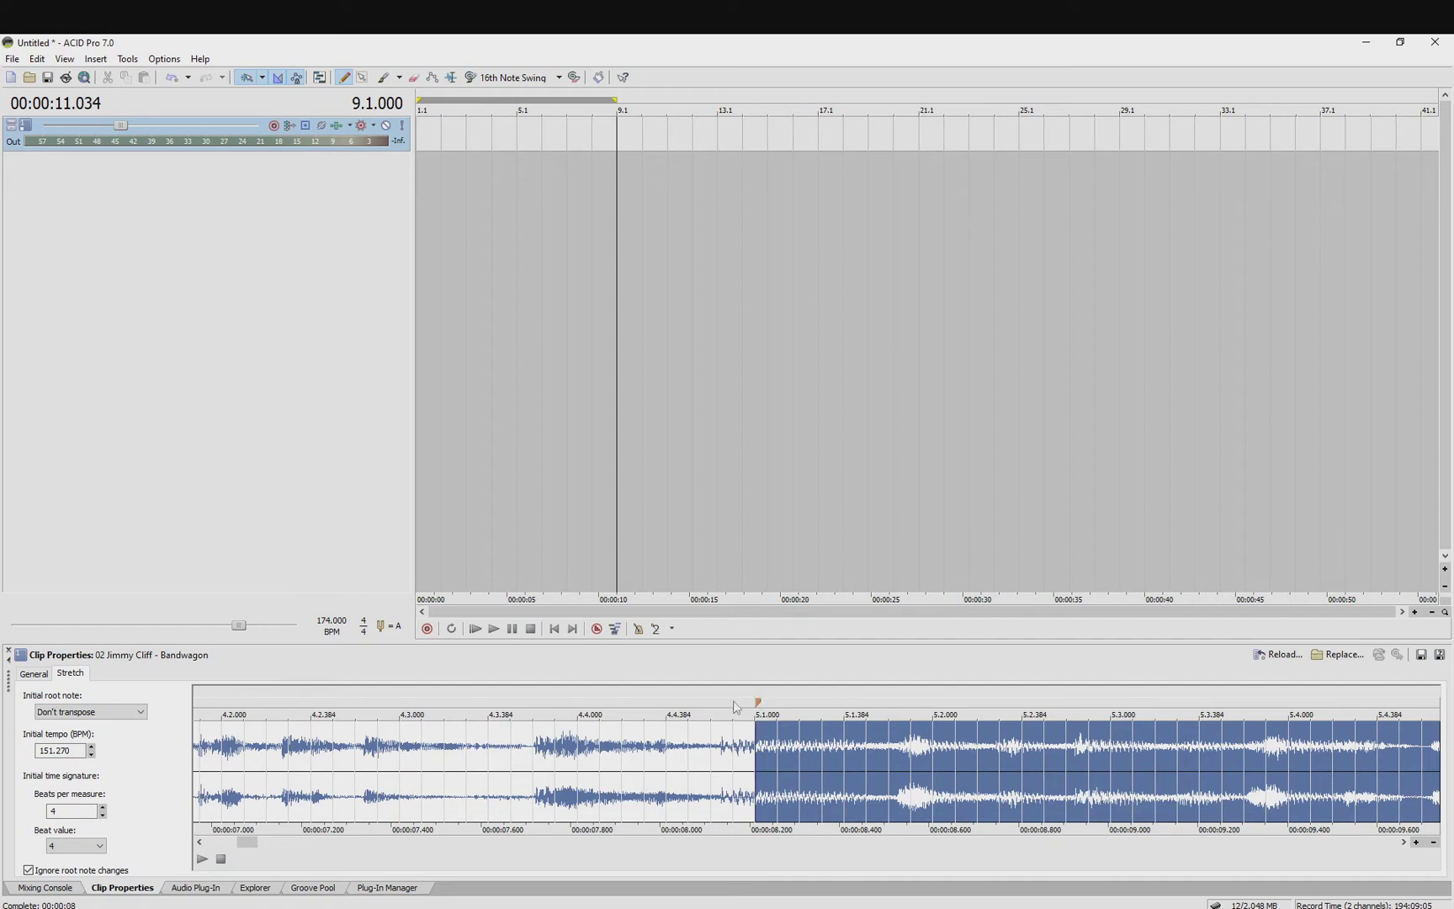
{"action": "mouse_move", "coordinate": [760, 699]}
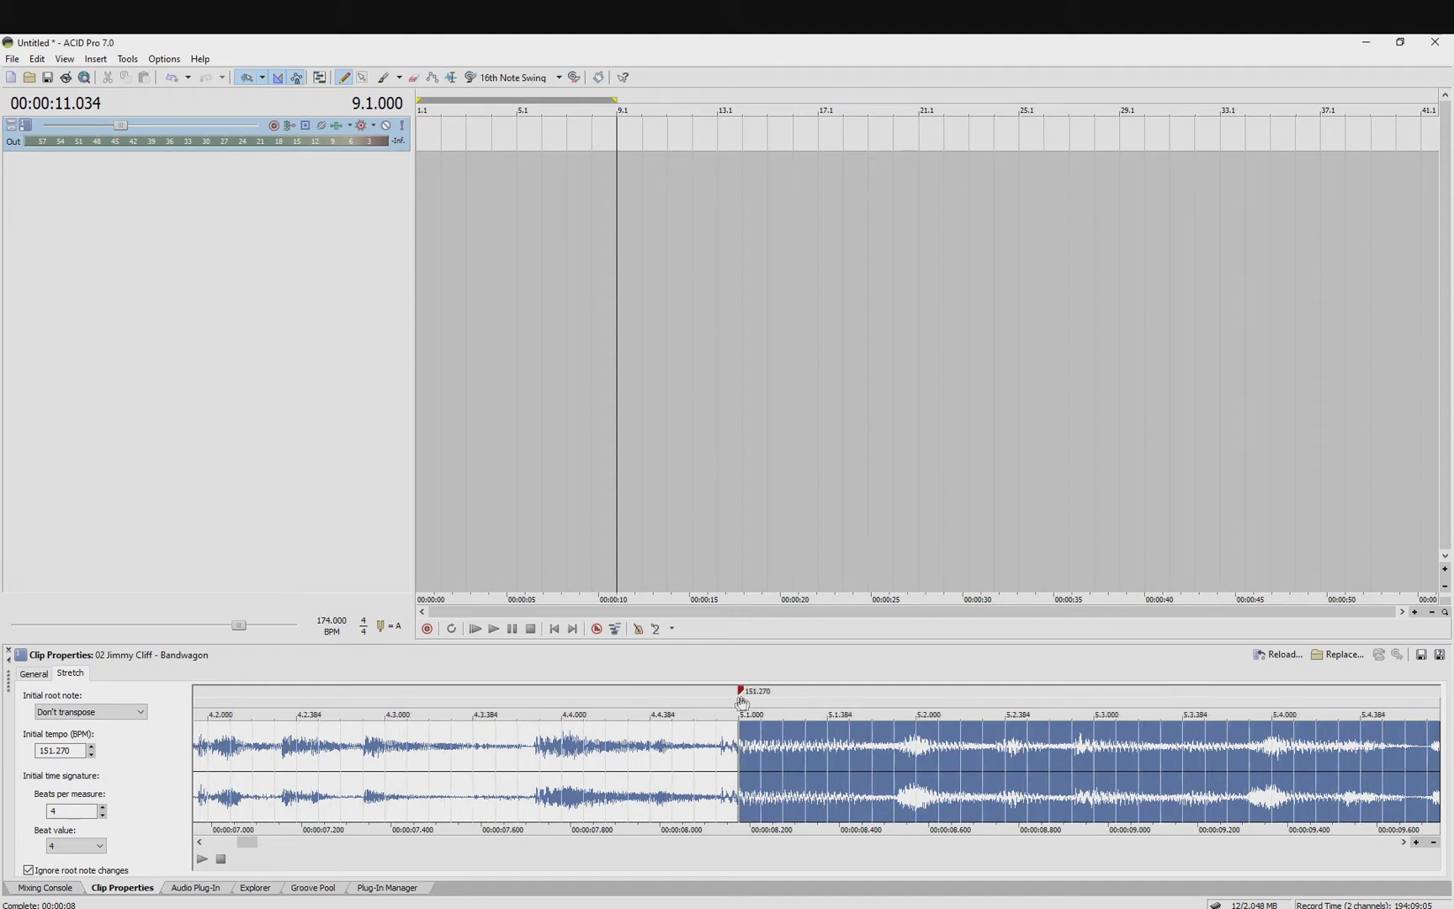
{"action": "left_click_drag", "start_coordinate": [741, 703], "coordinate": [724, 707]}
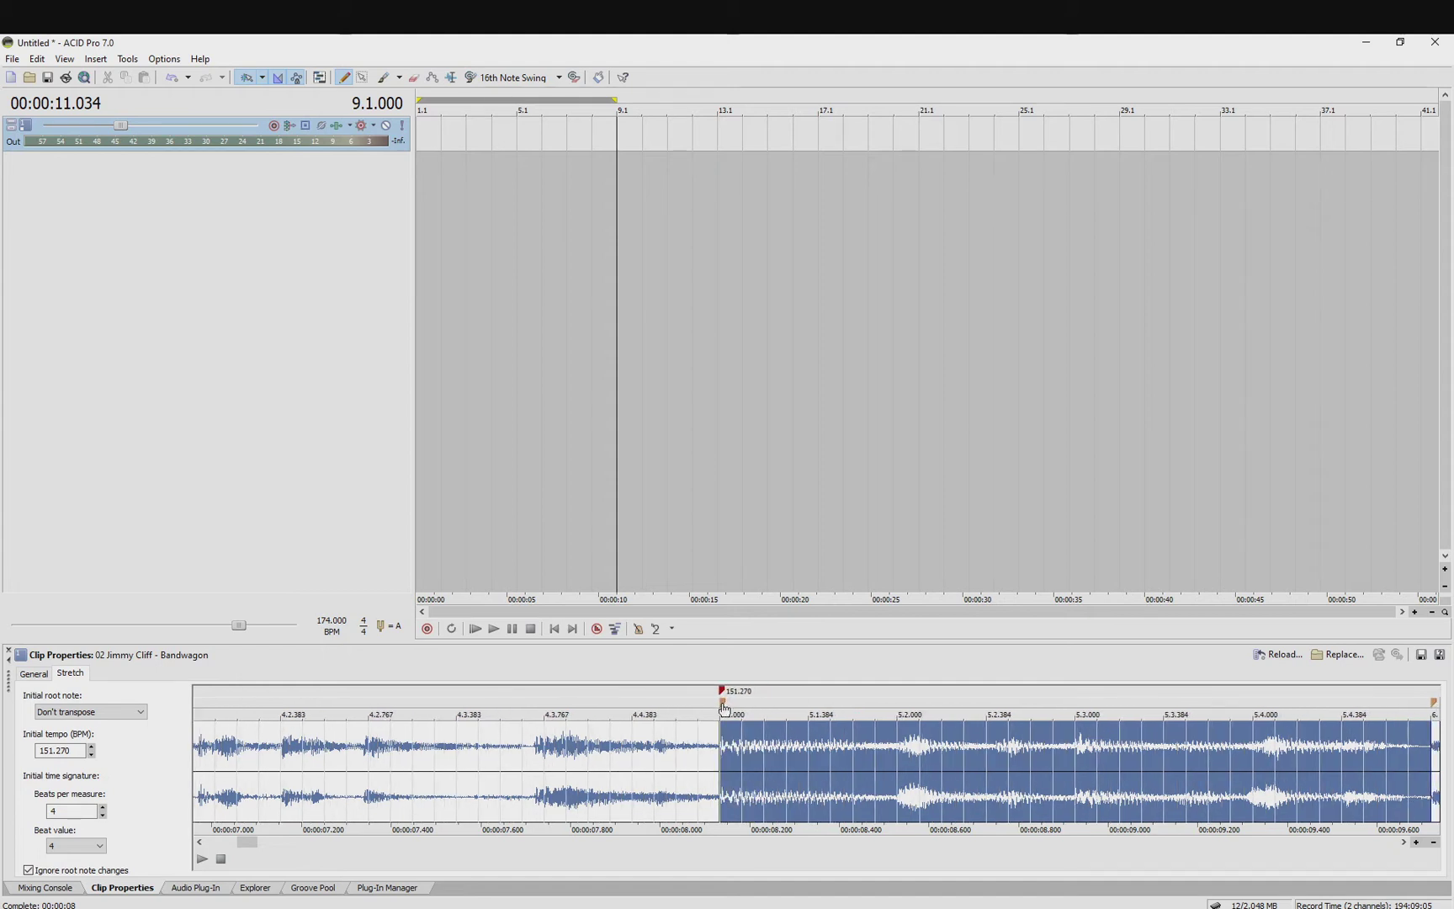
{"action": "scroll", "coordinate": [577, 763], "scroll_direction": "down", "scroll_amount": 3}
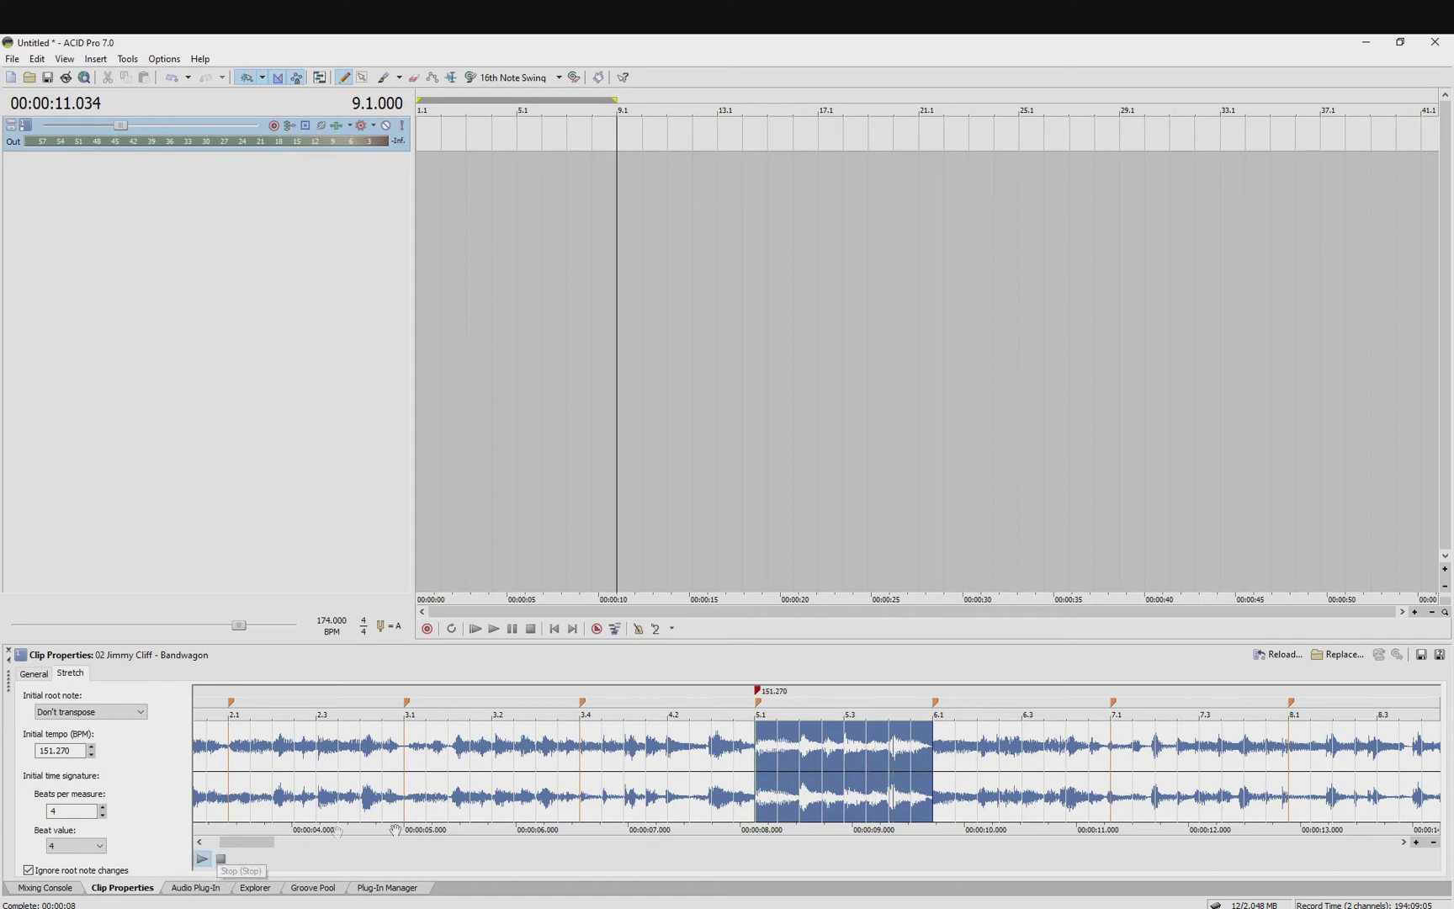
Step: Check measures 6 and 7, pulling bar 7's downbeat marker slightly earlier onto the hit
{"action": "left_click", "coordinate": [976, 774]}
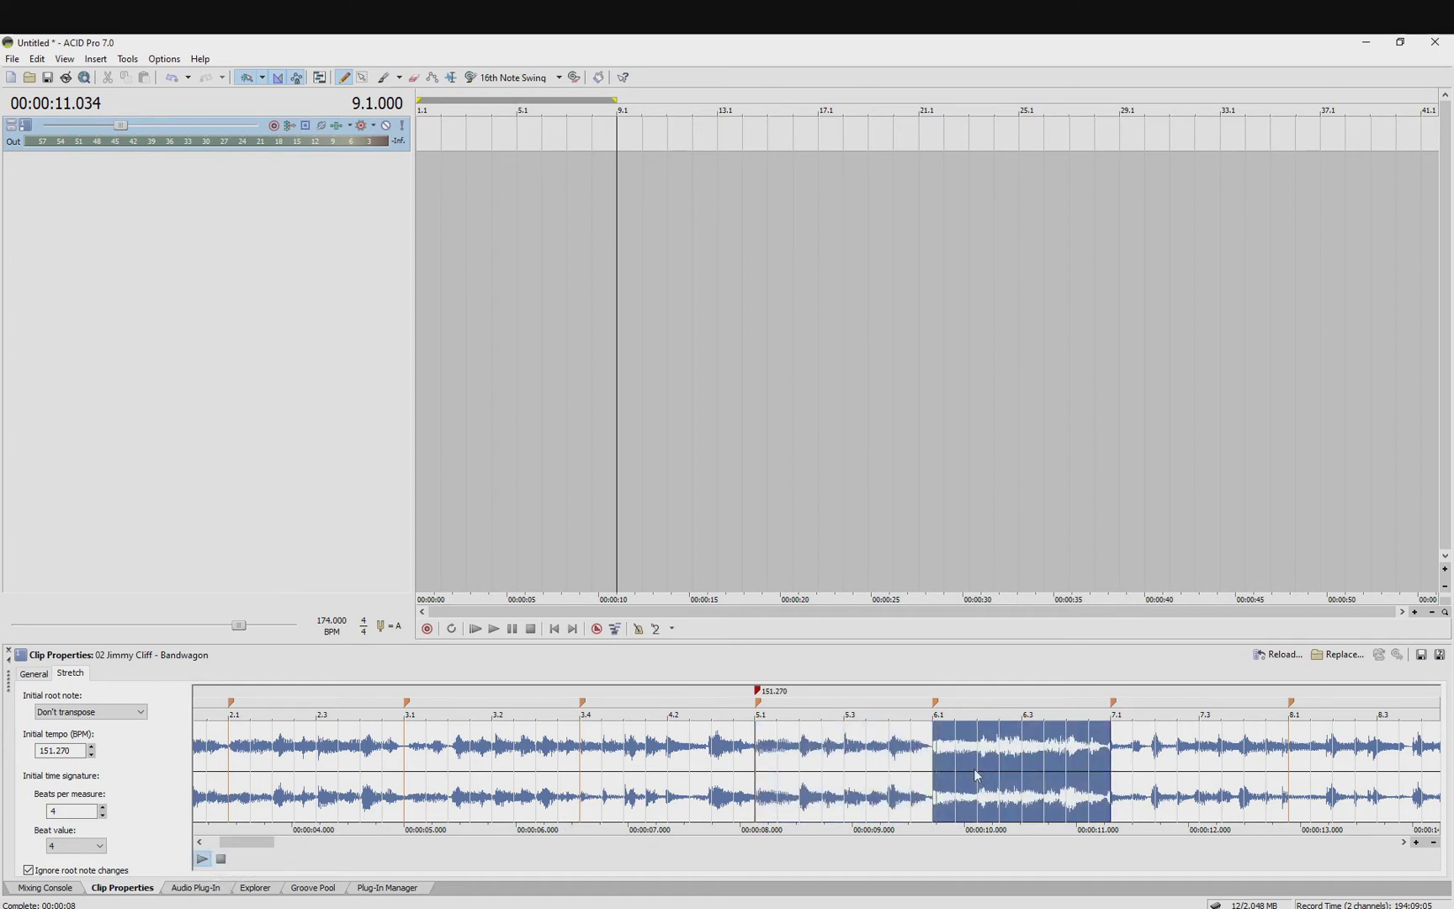
{"action": "scroll", "coordinate": [984, 775], "scroll_direction": "up", "scroll_amount": 2}
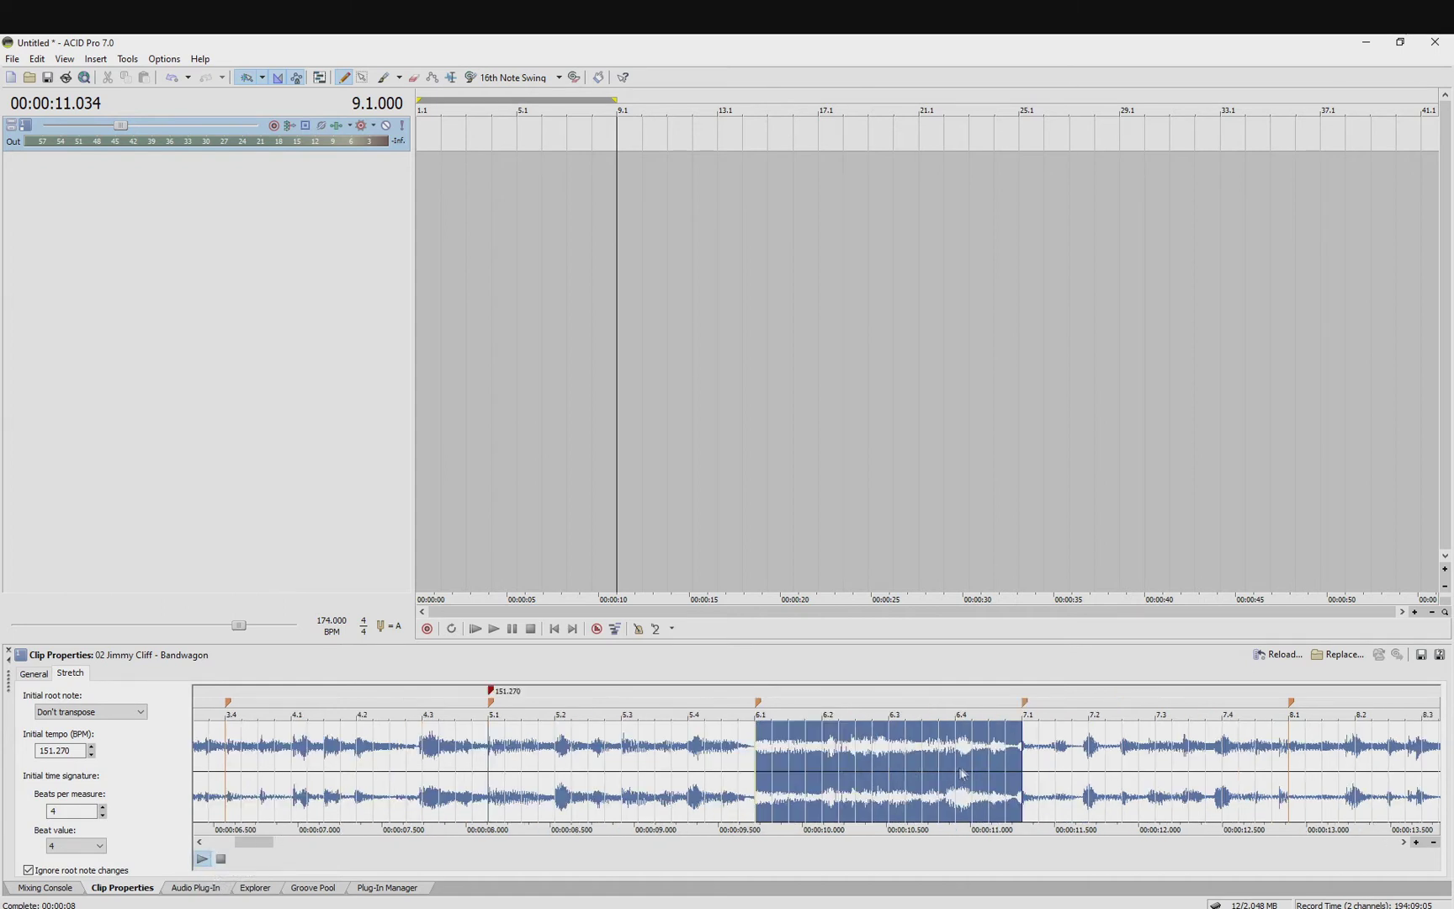
{"action": "left_click", "coordinate": [1047, 773]}
{"action": "scroll", "coordinate": [1044, 767], "scroll_direction": "up", "scroll_amount": 3}
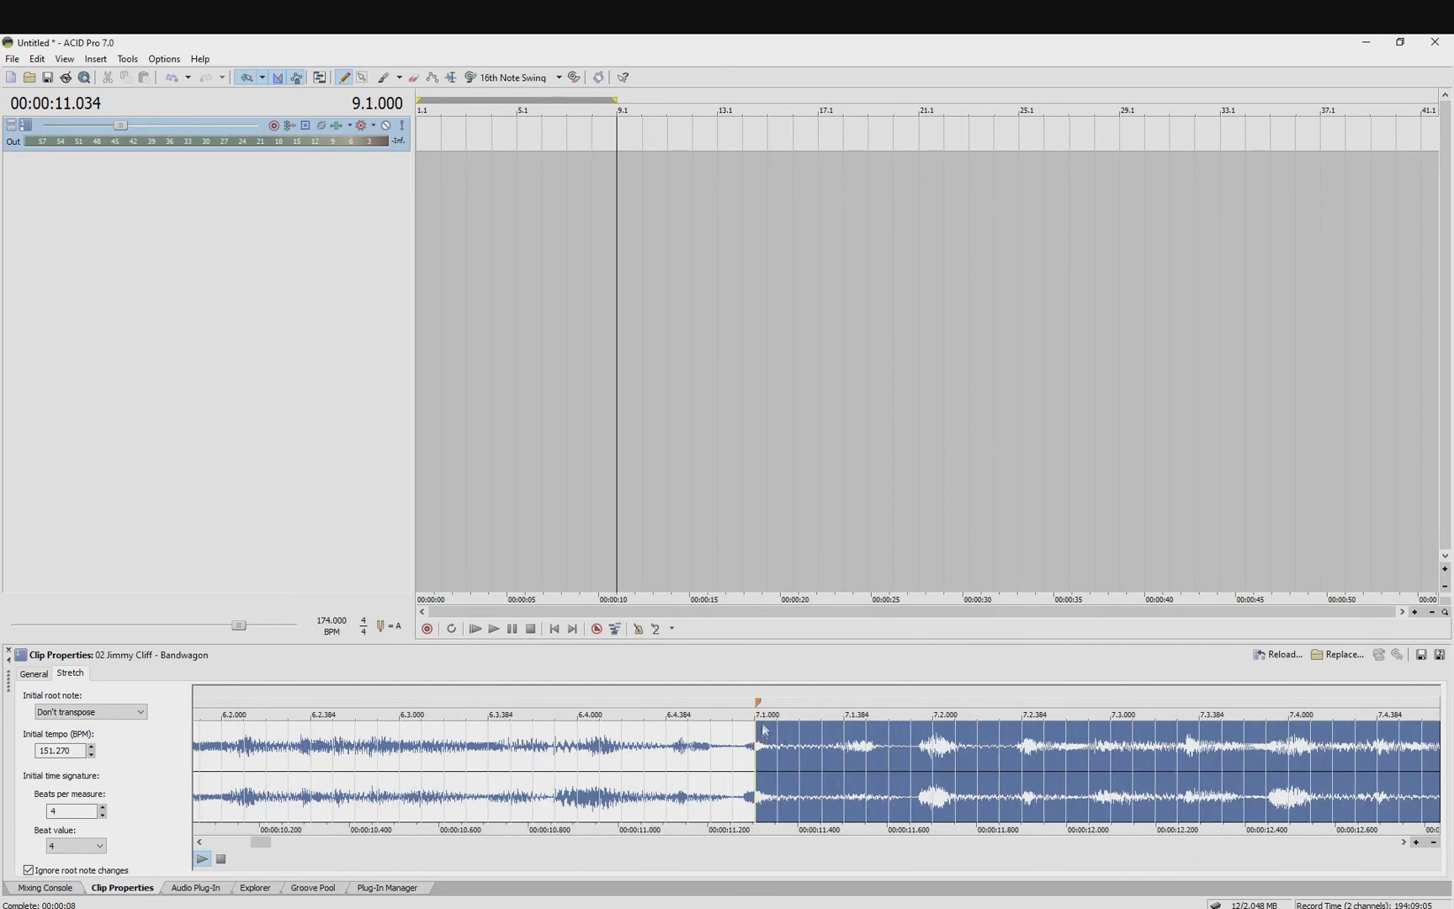
{"action": "left_click_drag", "start_coordinate": [761, 701], "coordinate": [752, 699]}
Step: Check measures 8 and 9, nudging bar 9's downbeat marker onto the transient
{"action": "scroll", "coordinate": [892, 769], "scroll_direction": "down", "scroll_amount": 3}
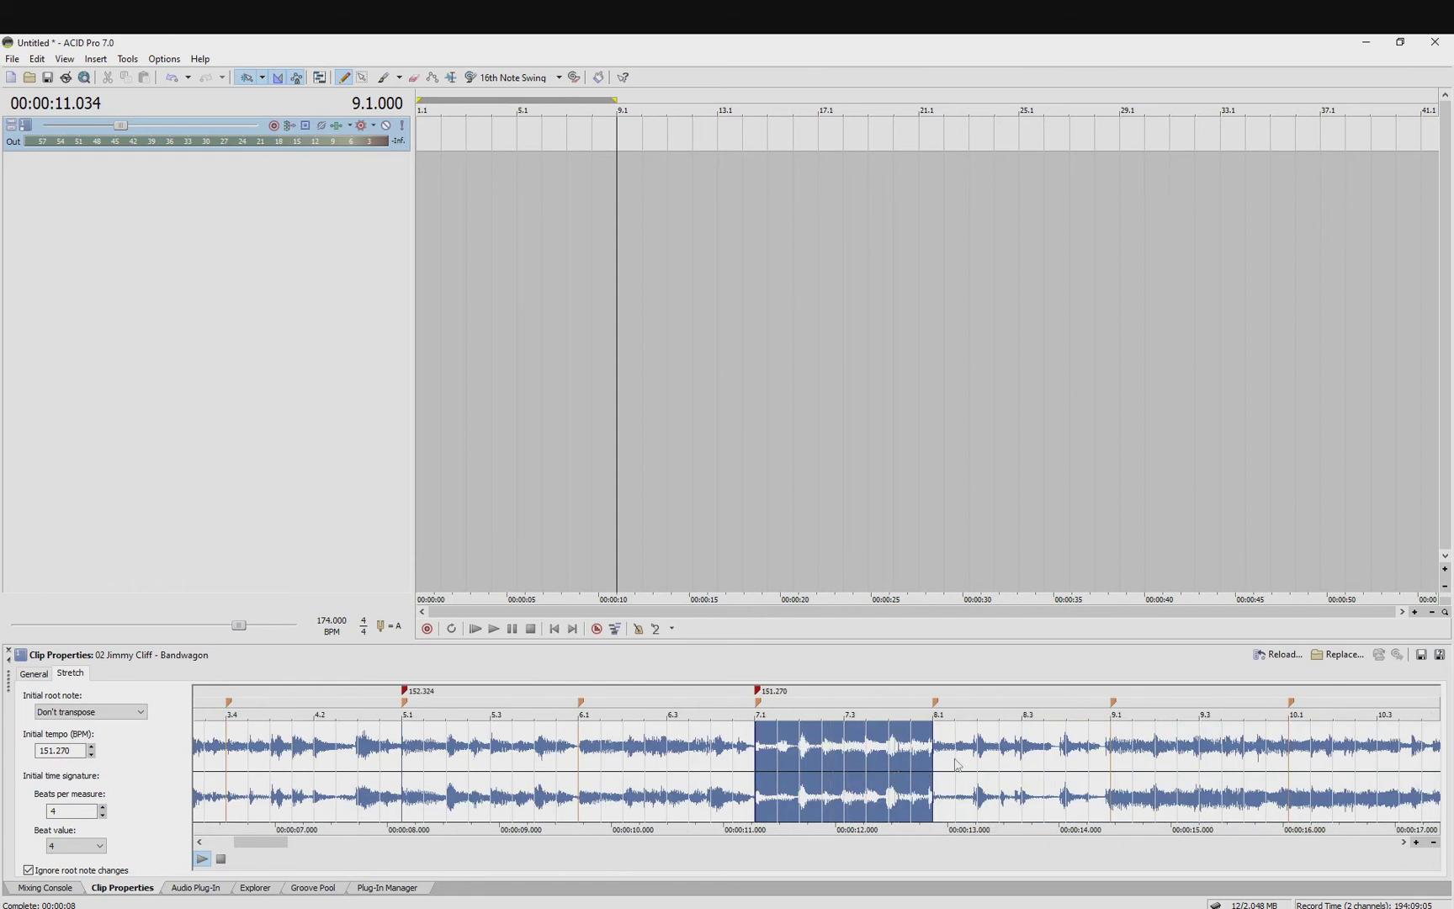
{"action": "left_click", "coordinate": [957, 764]}
{"action": "scroll", "coordinate": [957, 764], "scroll_direction": "up", "scroll_amount": 3}
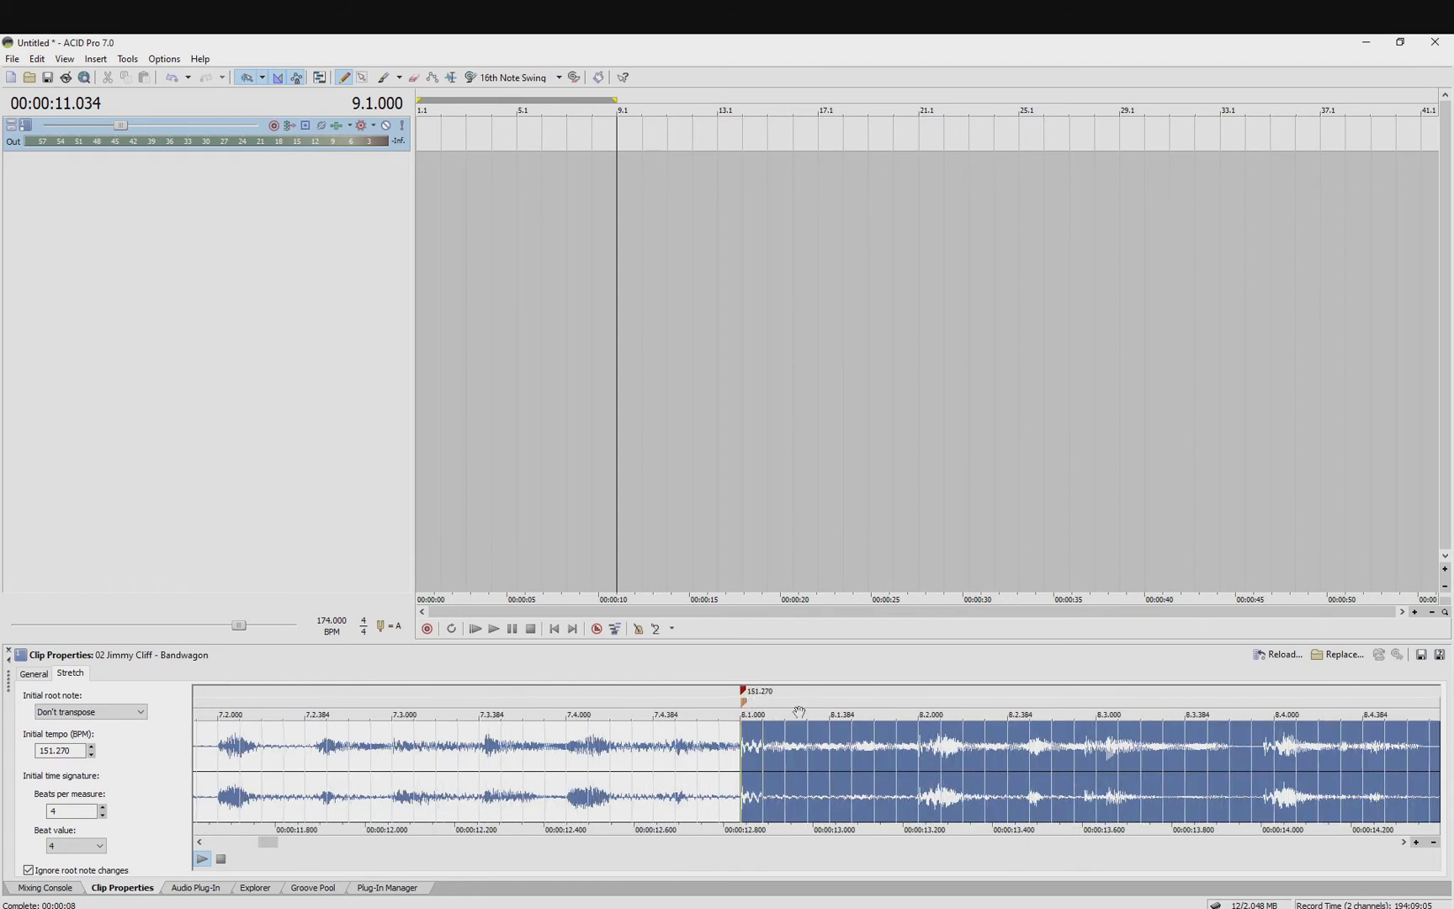
{"action": "scroll", "coordinate": [866, 763], "scroll_direction": "down", "scroll_amount": 3}
{"action": "left_click", "coordinate": [867, 775]}
{"action": "scroll", "coordinate": [867, 776], "scroll_direction": "up", "scroll_amount": 3}
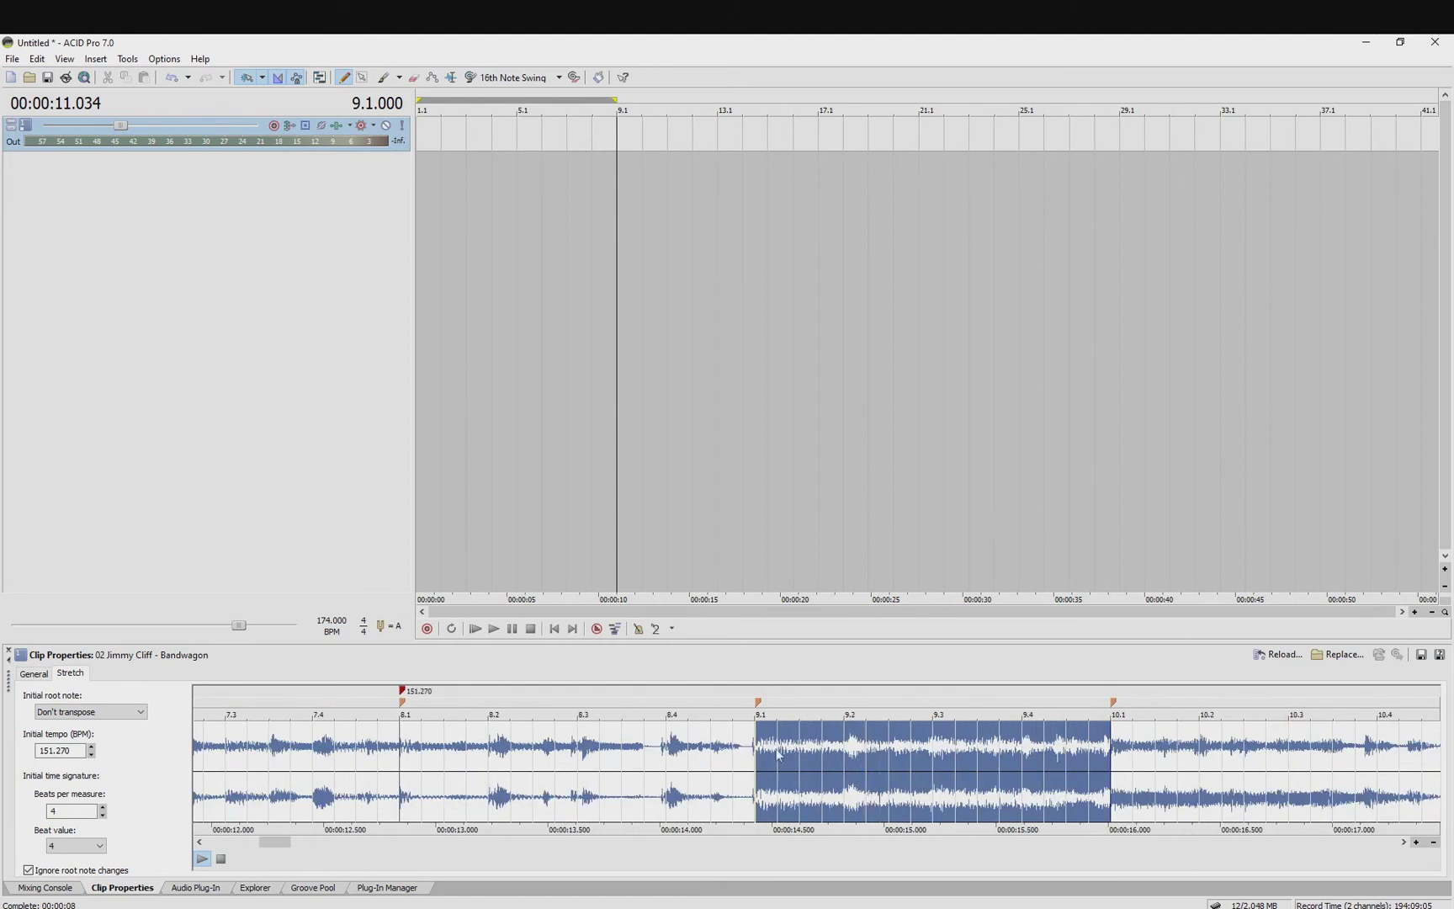
{"action": "left_click_drag", "start_coordinate": [760, 698], "coordinate": [748, 705]}
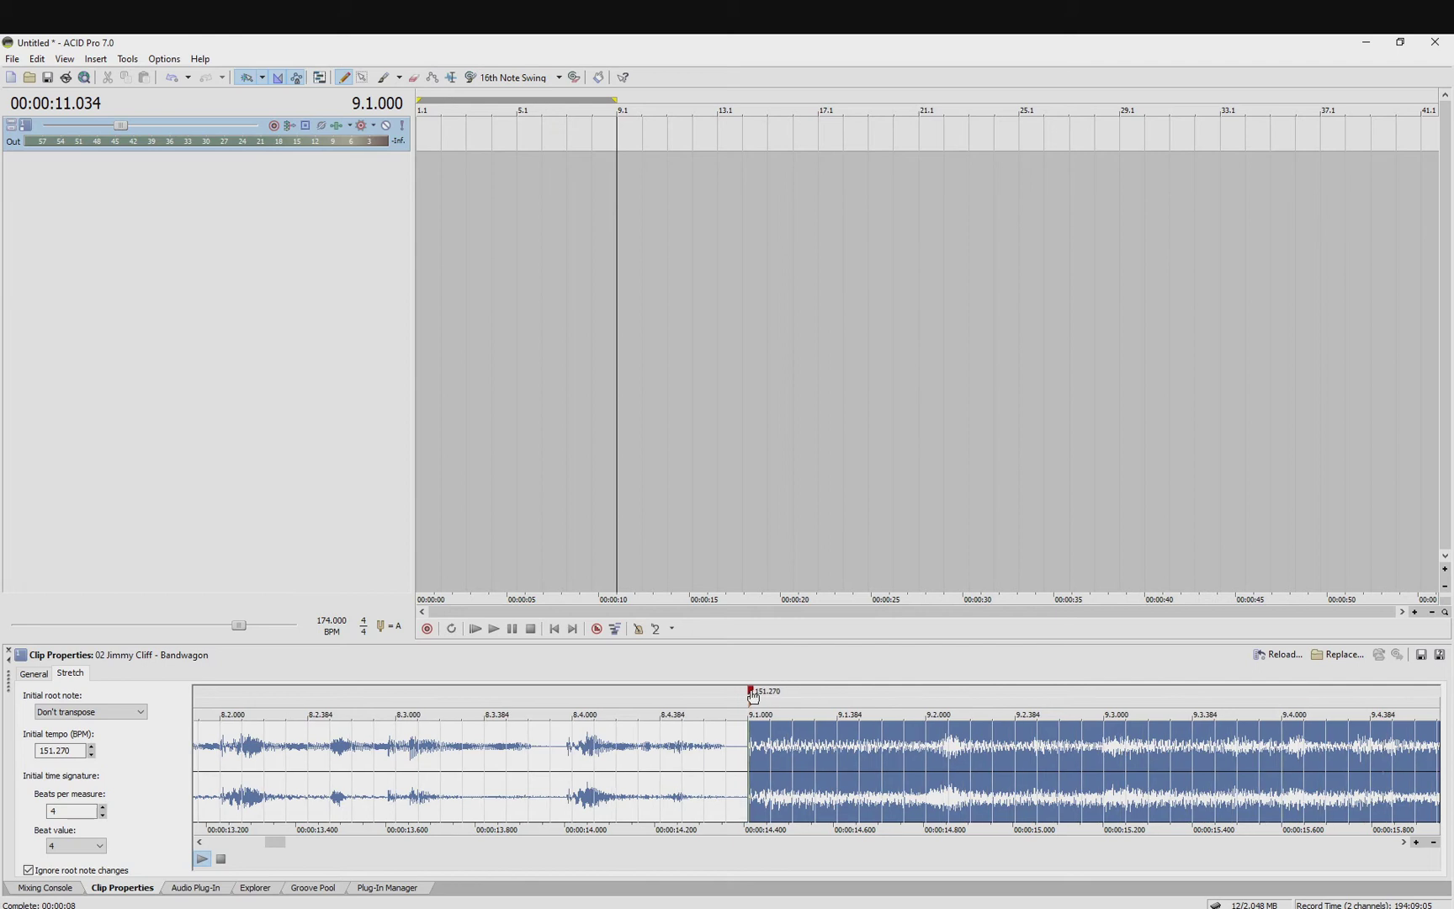
Step: Step through measures 10 to 14, zooming in on each downbeat
{"action": "scroll", "coordinate": [840, 740], "scroll_direction": "down", "scroll_amount": 5}
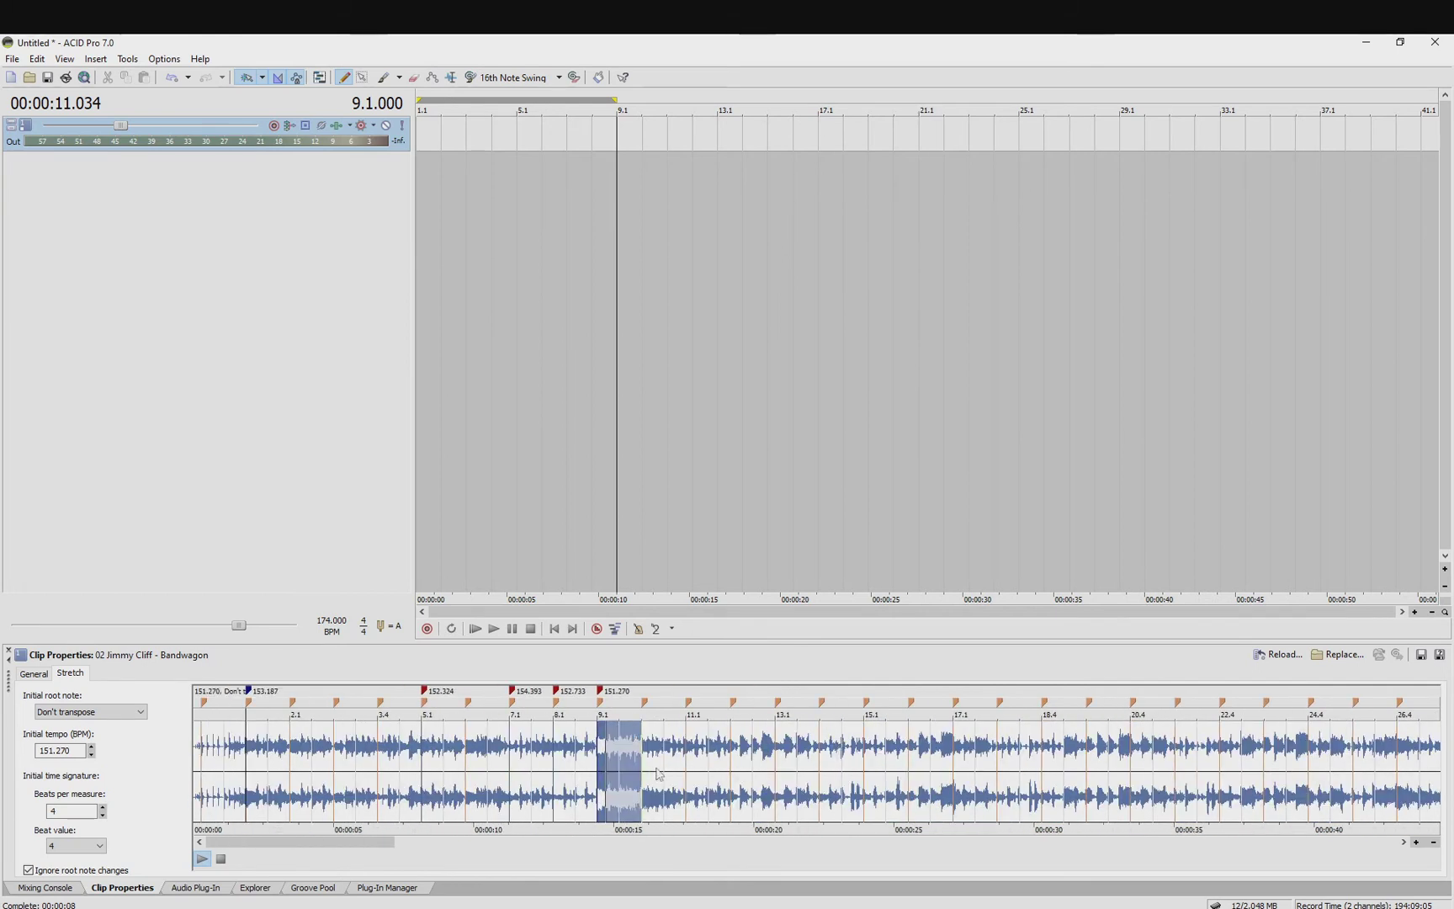
{"action": "left_click", "coordinate": [656, 774]}
{"action": "scroll", "coordinate": [656, 775], "scroll_direction": "up", "scroll_amount": 2}
{"action": "left_click", "coordinate": [908, 775]}
{"action": "scroll", "coordinate": [907, 775], "scroll_direction": "up", "scroll_amount": 3}
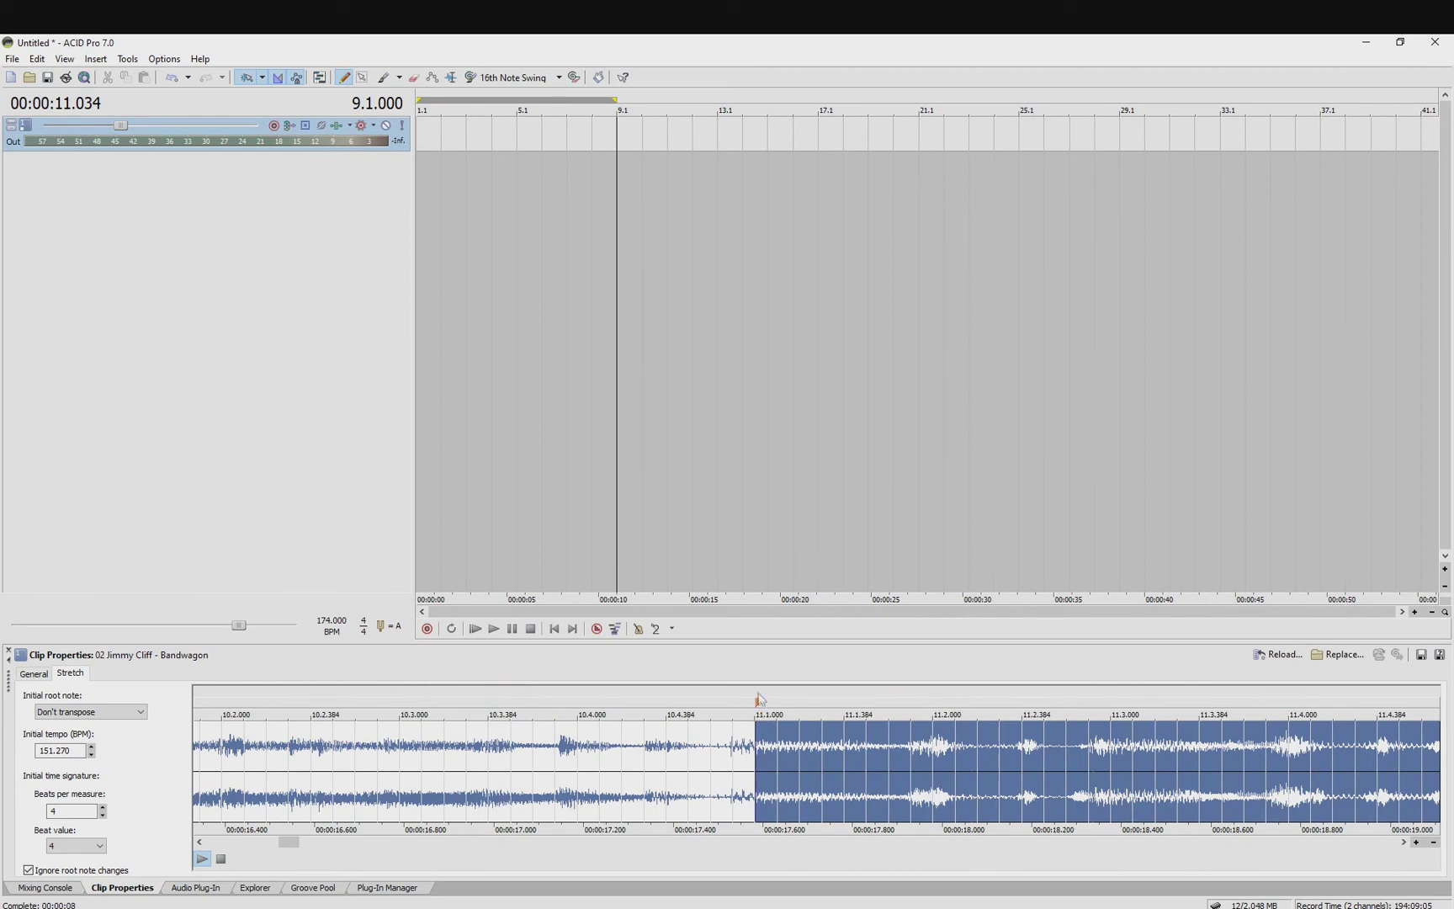
{"action": "scroll", "coordinate": [833, 774], "scroll_direction": "down", "scroll_amount": 4}
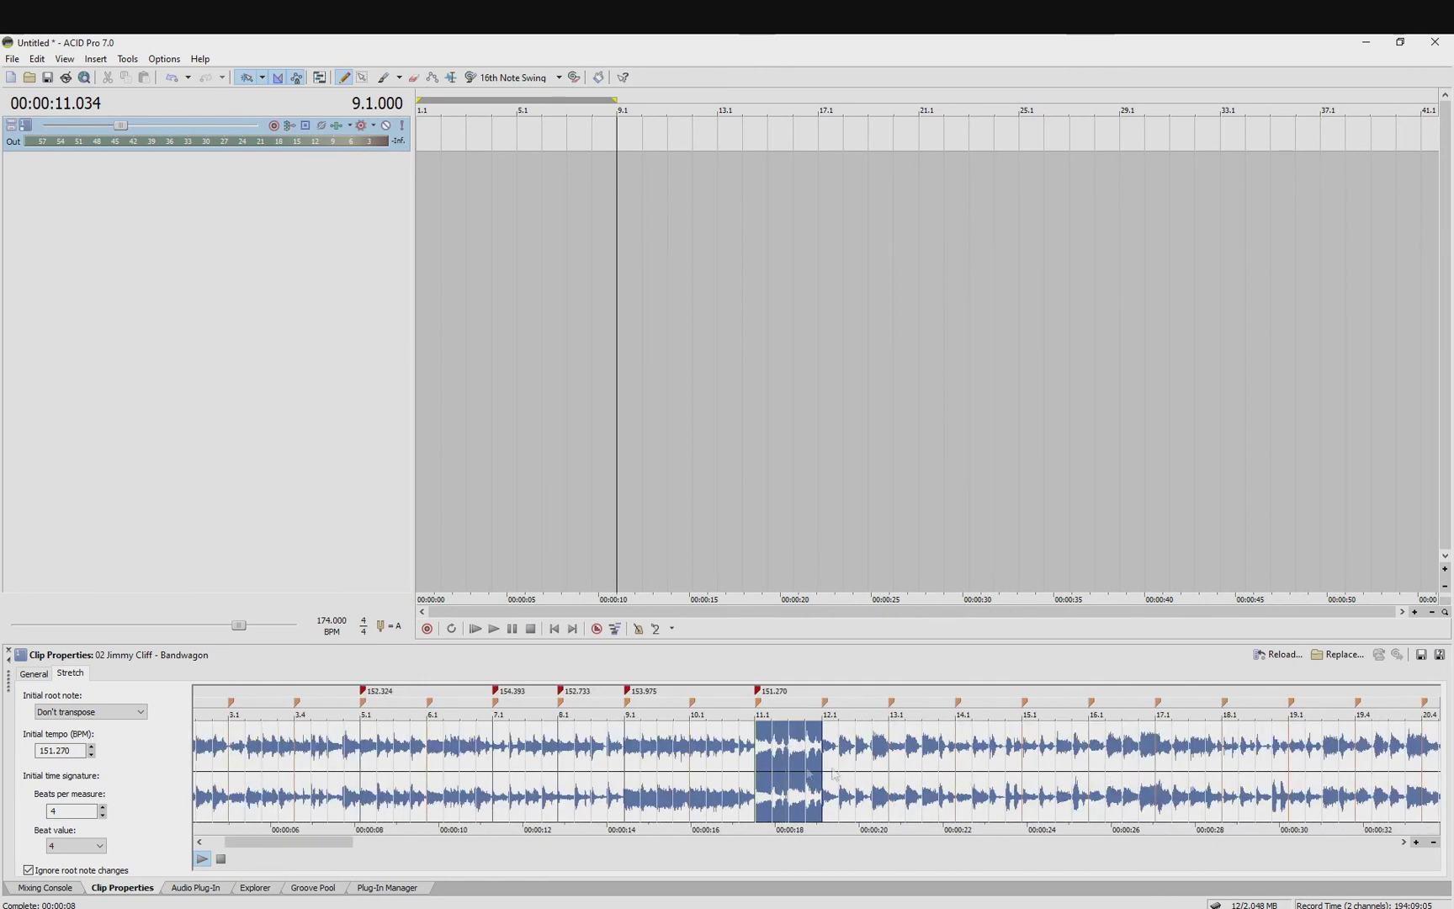
{"action": "left_click", "coordinate": [843, 775]}
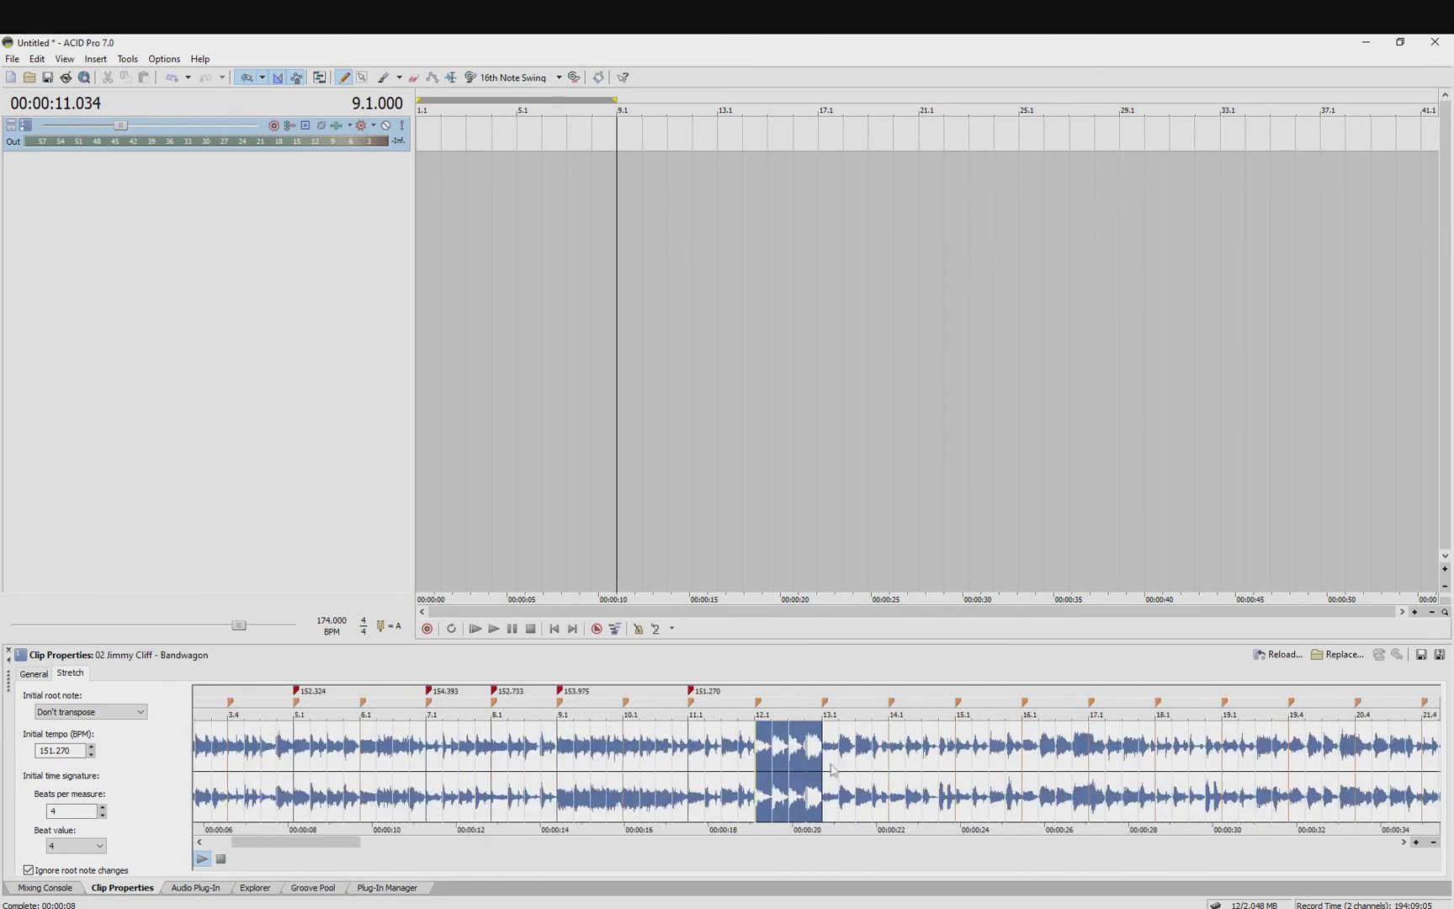
{"action": "left_click", "coordinate": [859, 772]}
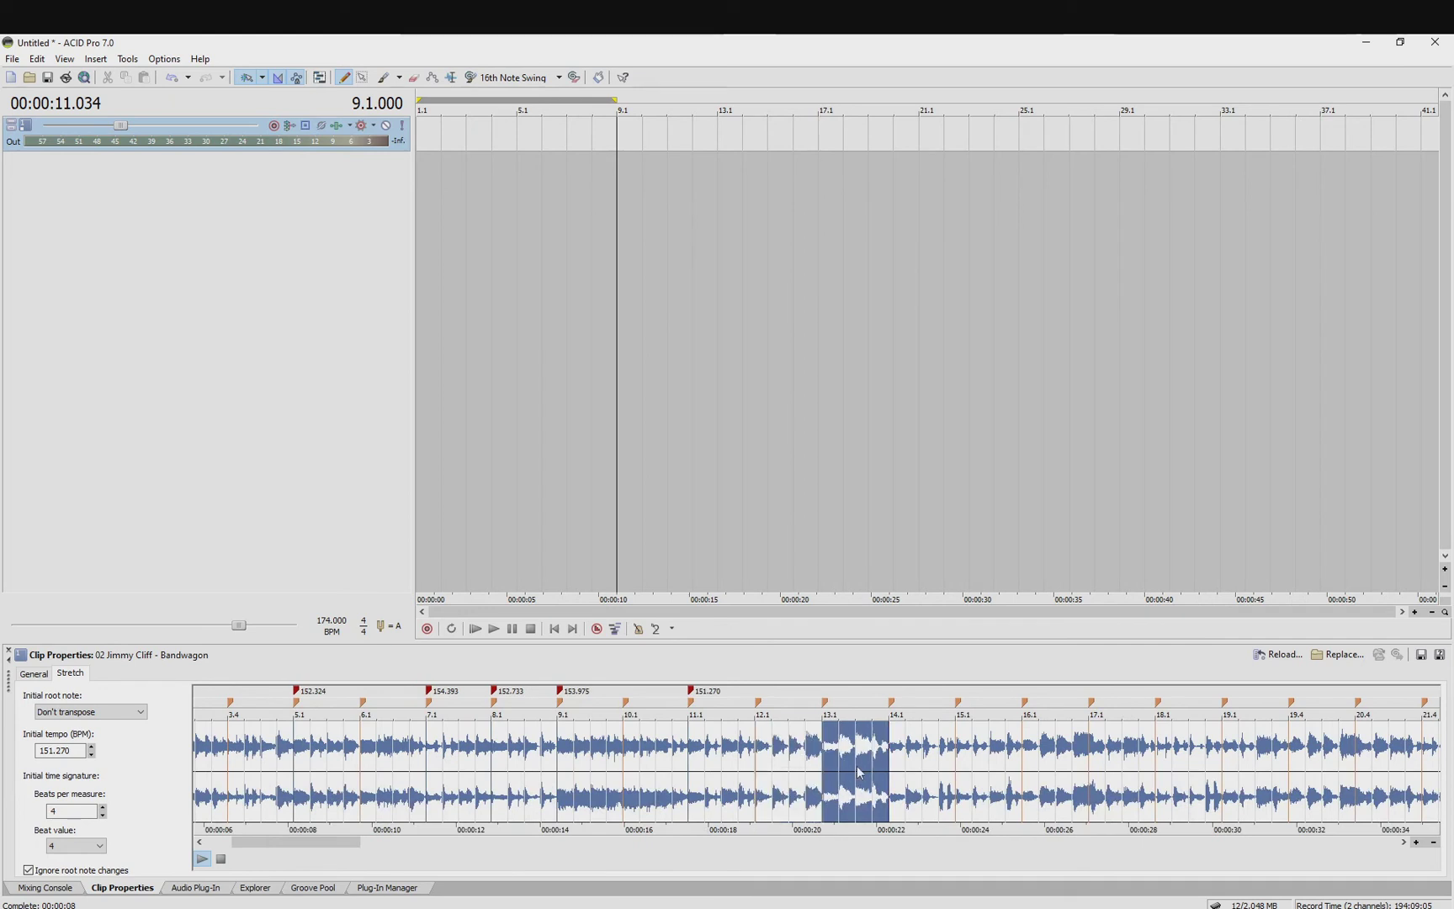
{"action": "scroll", "coordinate": [859, 772], "scroll_direction": "up", "scroll_amount": 1}
{"action": "left_click", "coordinate": [873, 772]}
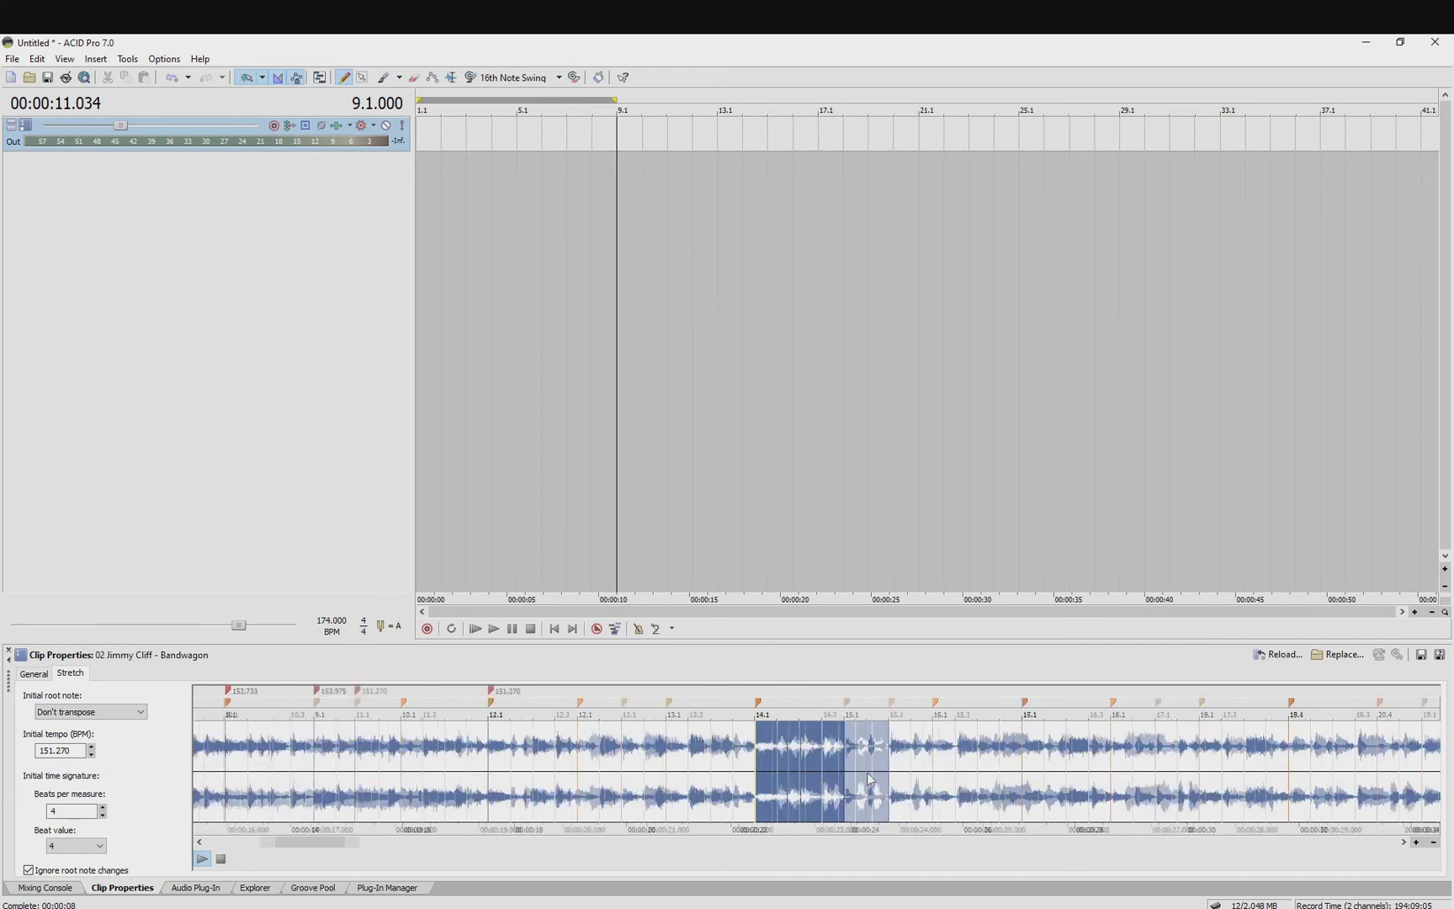
{"action": "left_click", "coordinate": [859, 771]}
{"action": "scroll", "coordinate": [859, 771], "scroll_direction": "up", "scroll_amount": 1}
Step: Step through measures 15 to 18, checking each downbeat close up
{"action": "left_click", "coordinate": [814, 763]}
{"action": "scroll", "coordinate": [766, 711], "scroll_direction": "up", "scroll_amount": 1}
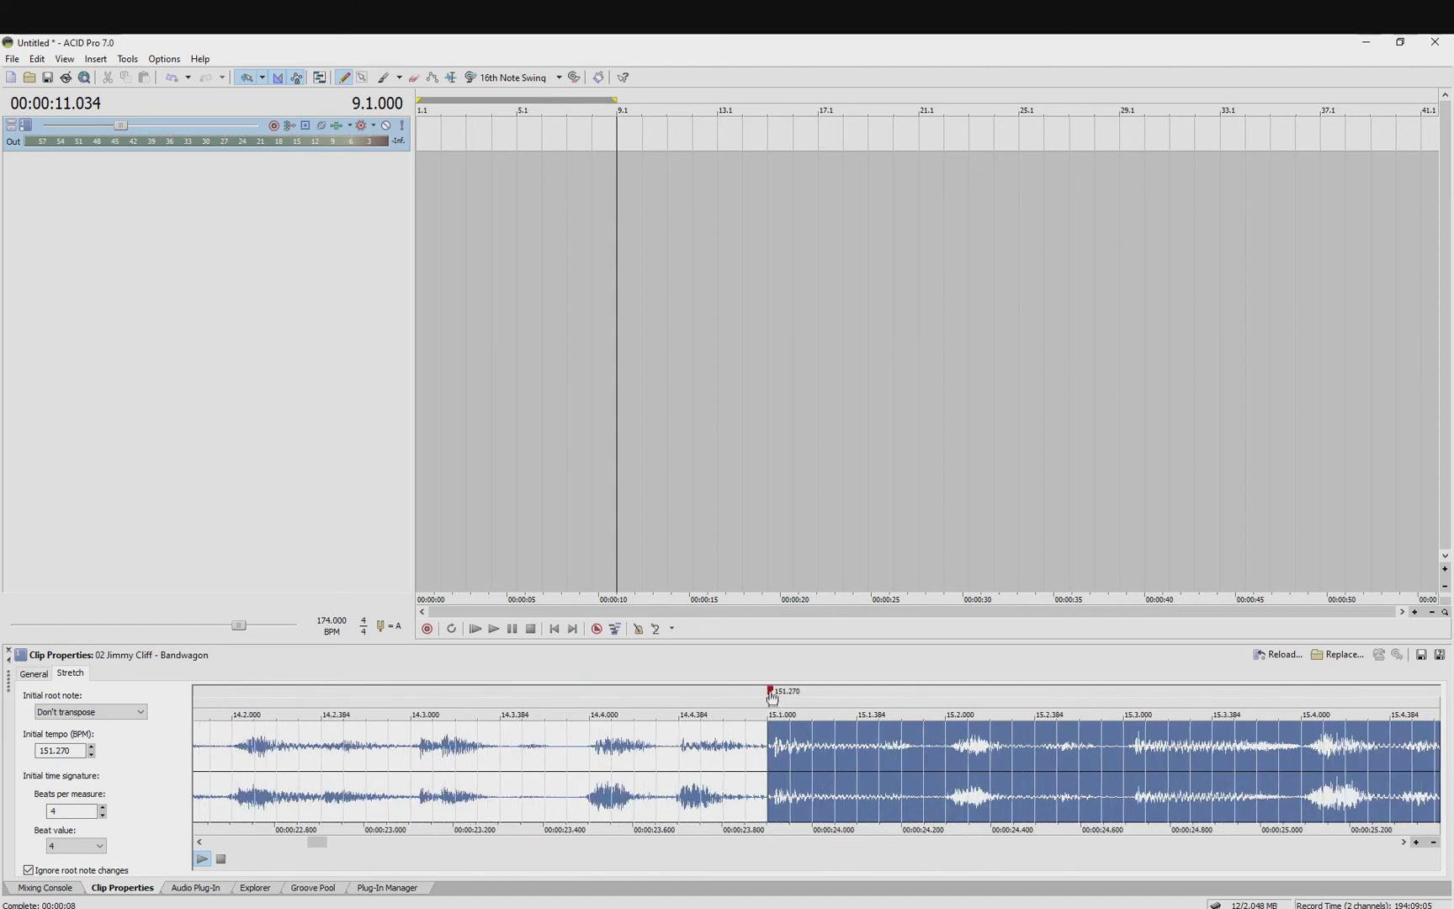
{"action": "scroll", "coordinate": [762, 702], "scroll_direction": "down", "scroll_amount": 2}
{"action": "left_click", "coordinate": [847, 776]}
{"action": "scroll", "coordinate": [848, 776], "scroll_direction": "up", "scroll_amount": 3}
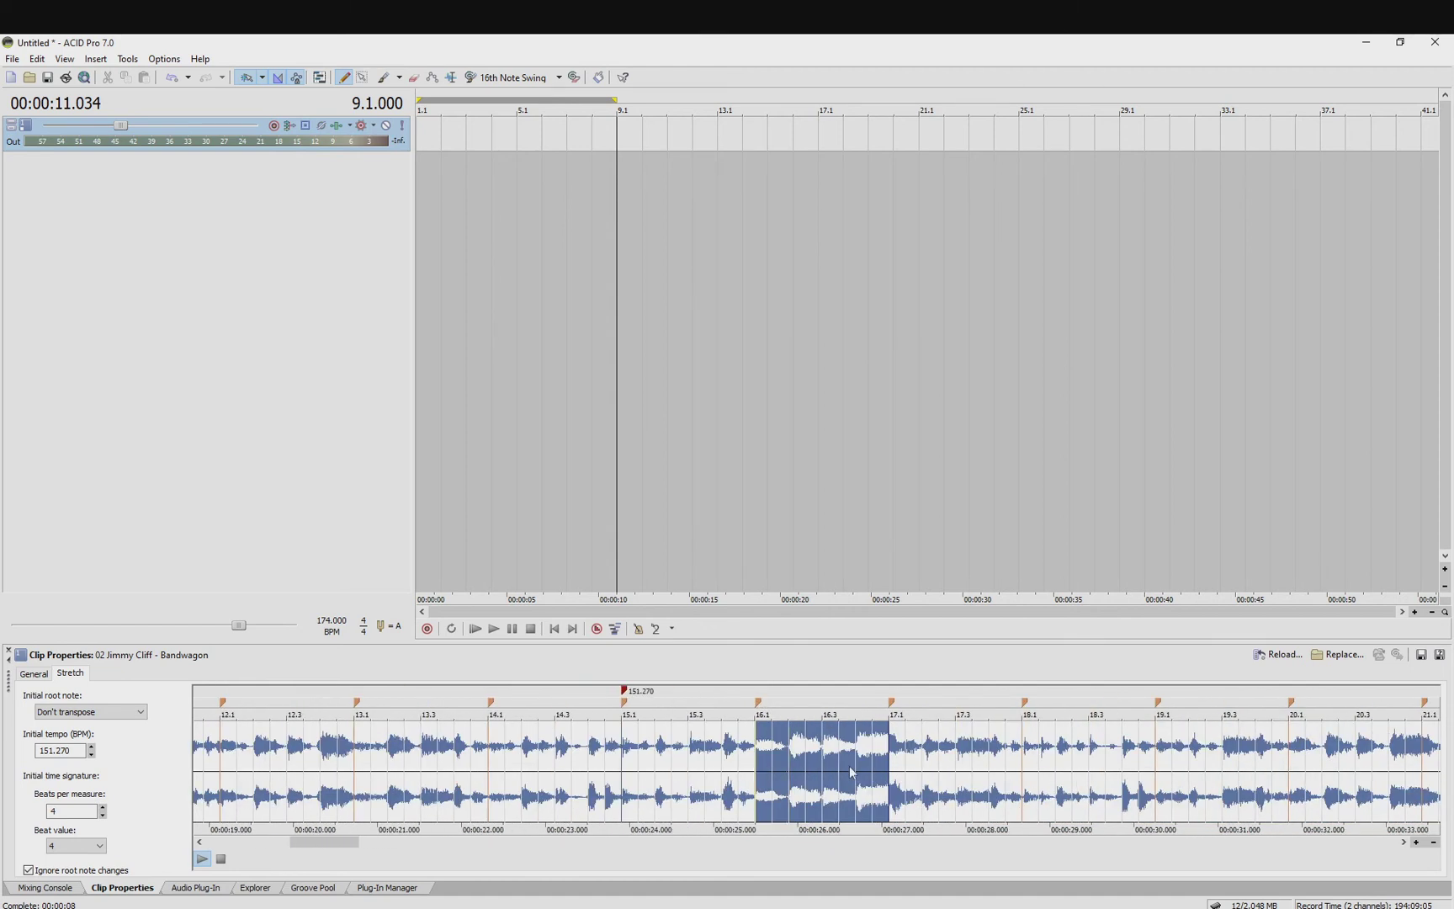
{"action": "scroll", "coordinate": [925, 791], "scroll_direction": "down", "scroll_amount": 1}
{"action": "scroll", "coordinate": [925, 791], "scroll_direction": "up", "scroll_amount": 2}
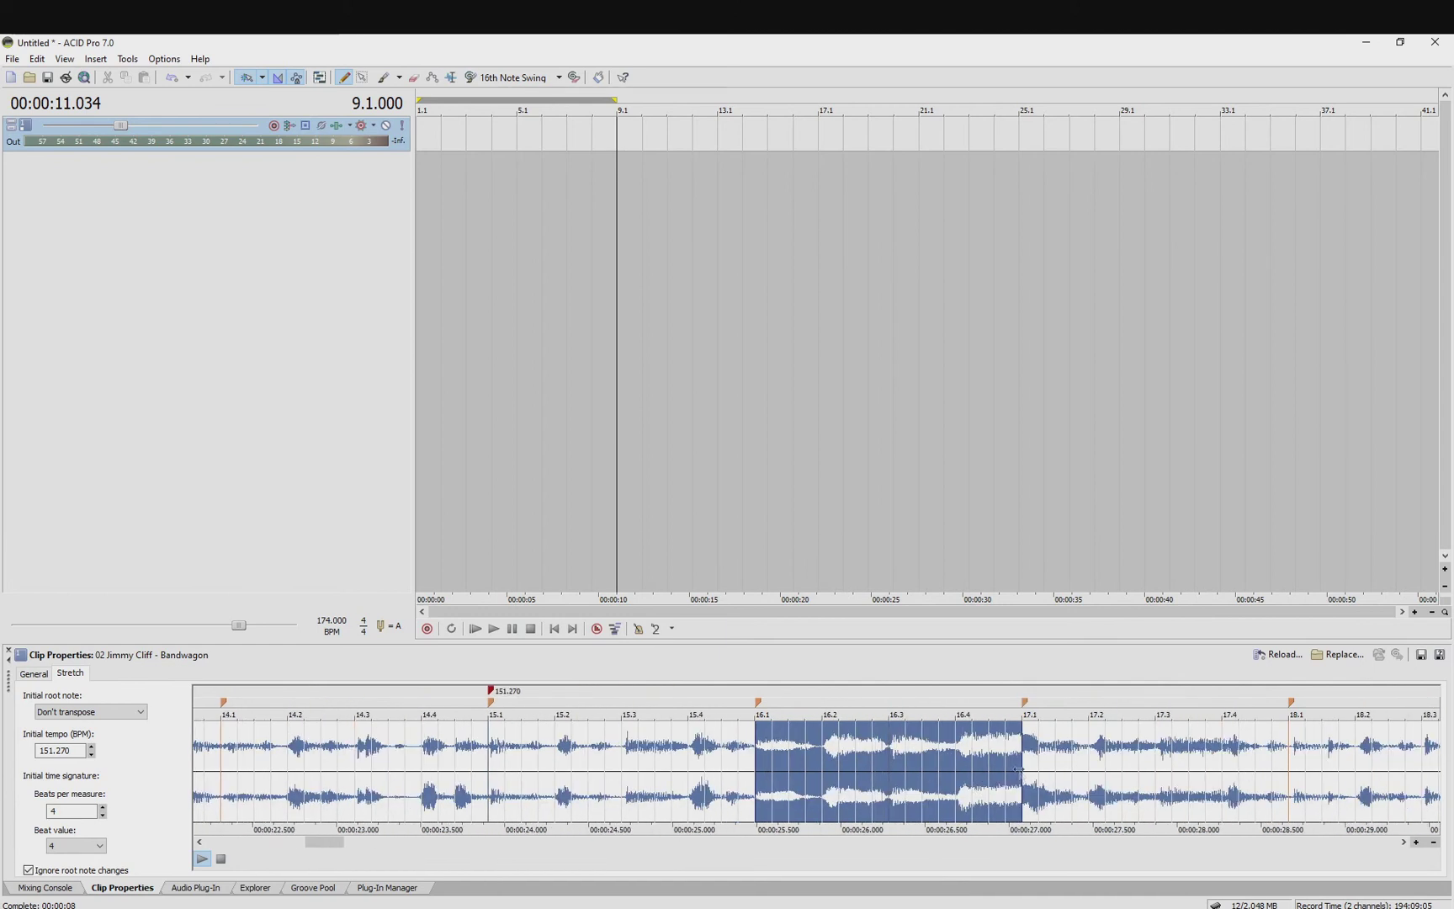
{"action": "left_click", "coordinate": [1059, 766]}
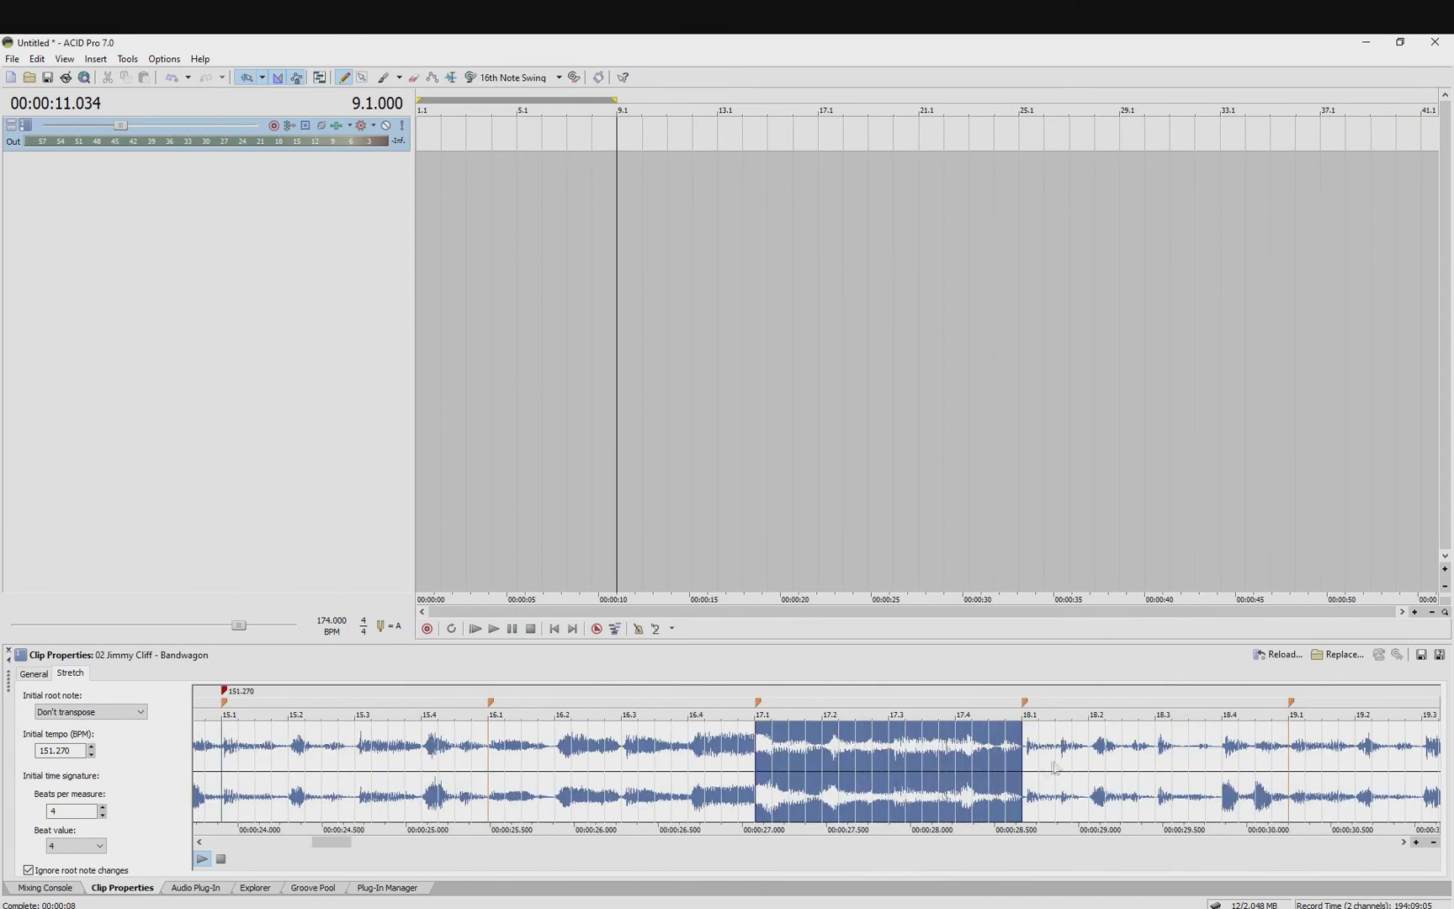
{"action": "left_click", "coordinate": [1054, 768]}
{"action": "scroll", "coordinate": [829, 741], "scroll_direction": "up", "scroll_amount": 3}
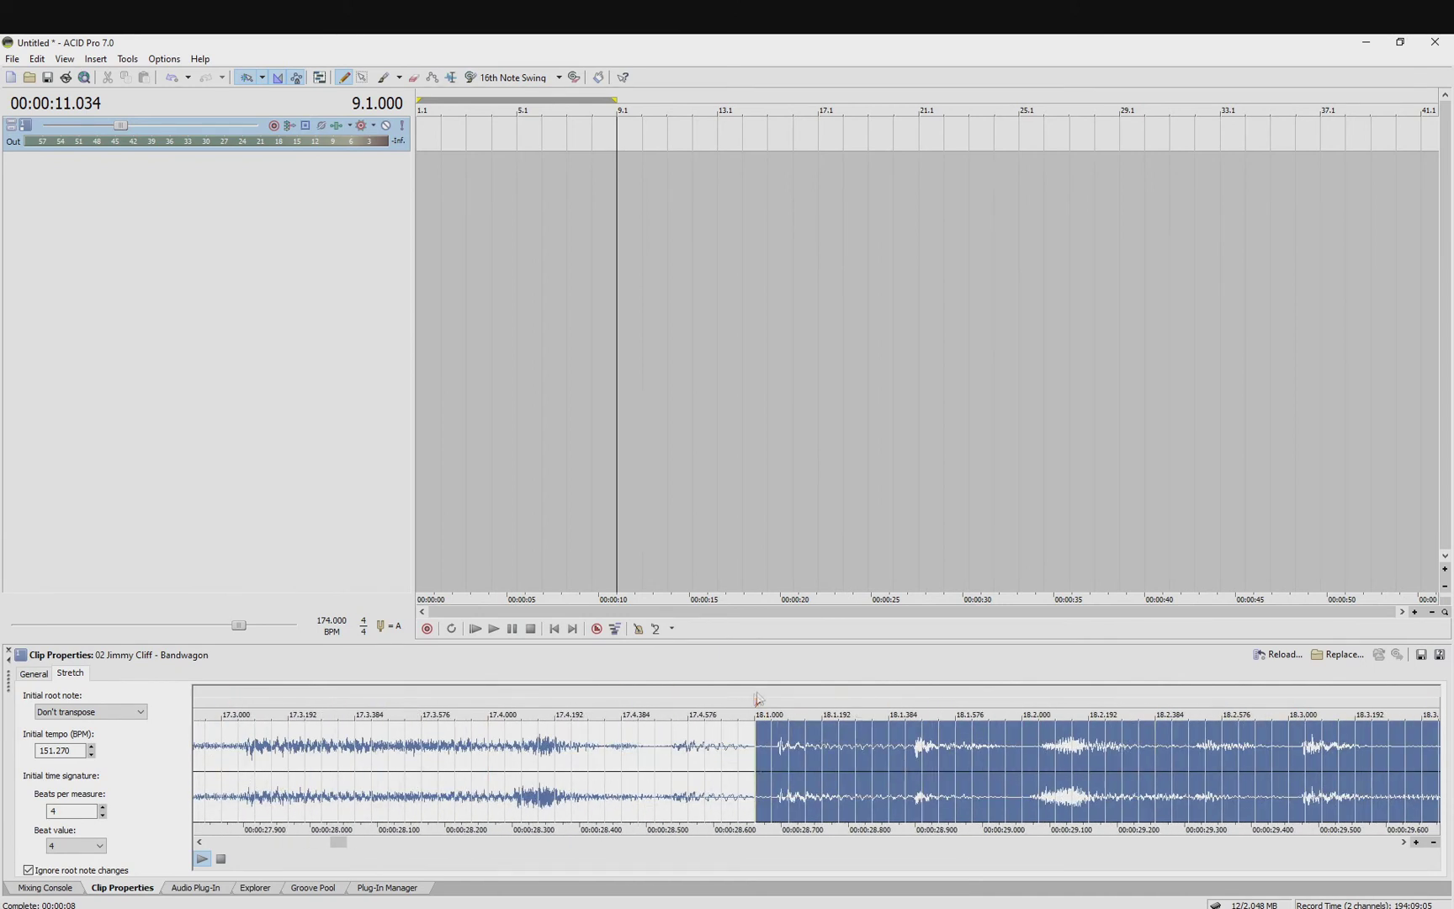
Step: Check the downbeats of measures 20, 21 and 22
{"action": "scroll", "coordinate": [948, 776], "scroll_direction": "down", "scroll_amount": 3}
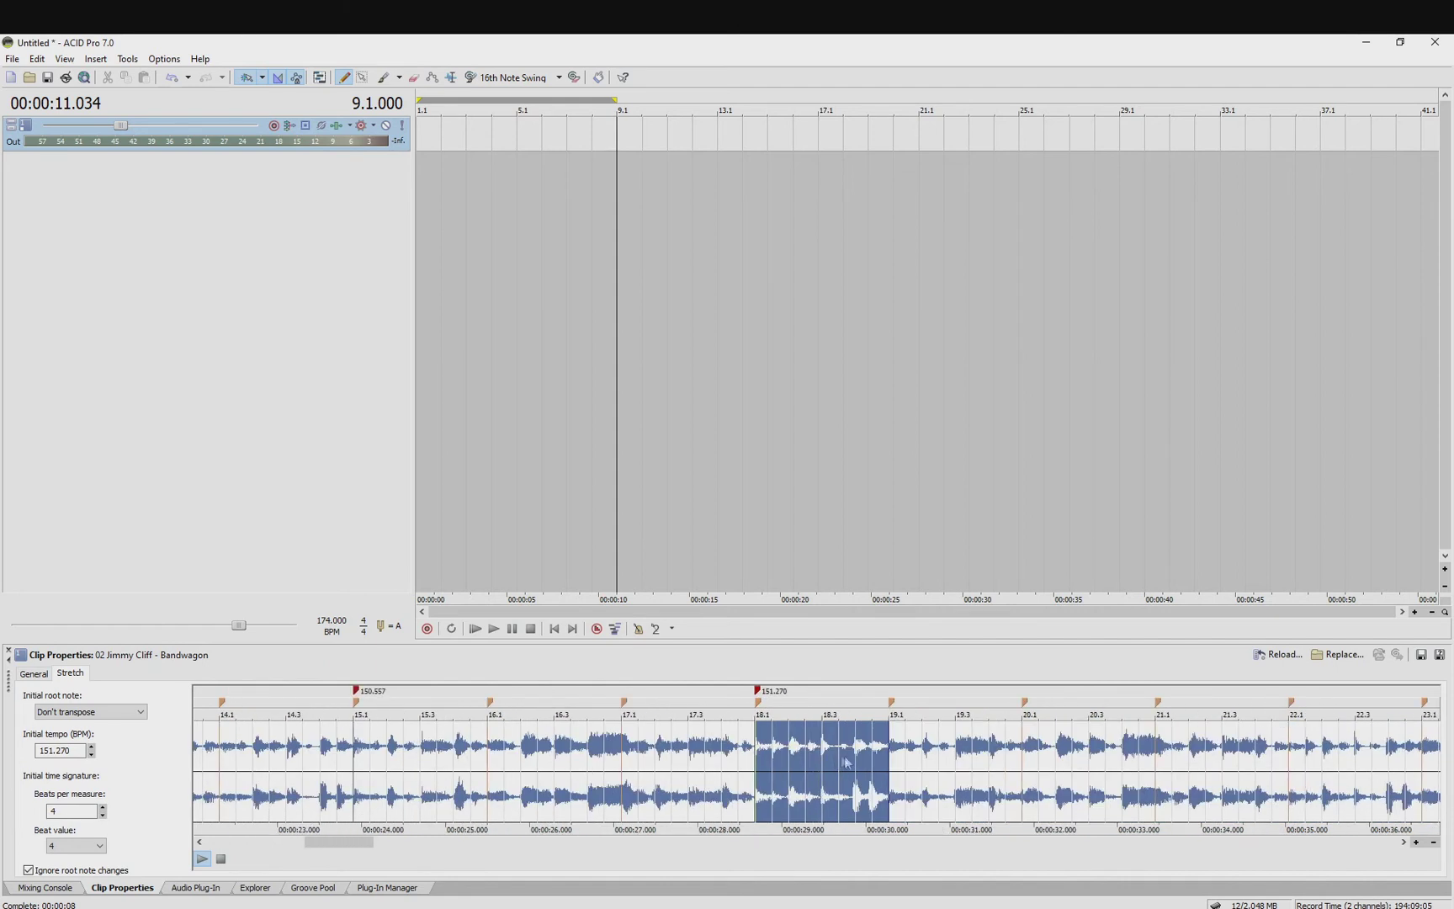
{"action": "scroll", "coordinate": [916, 762], "scroll_direction": "down", "scroll_amount": 2}
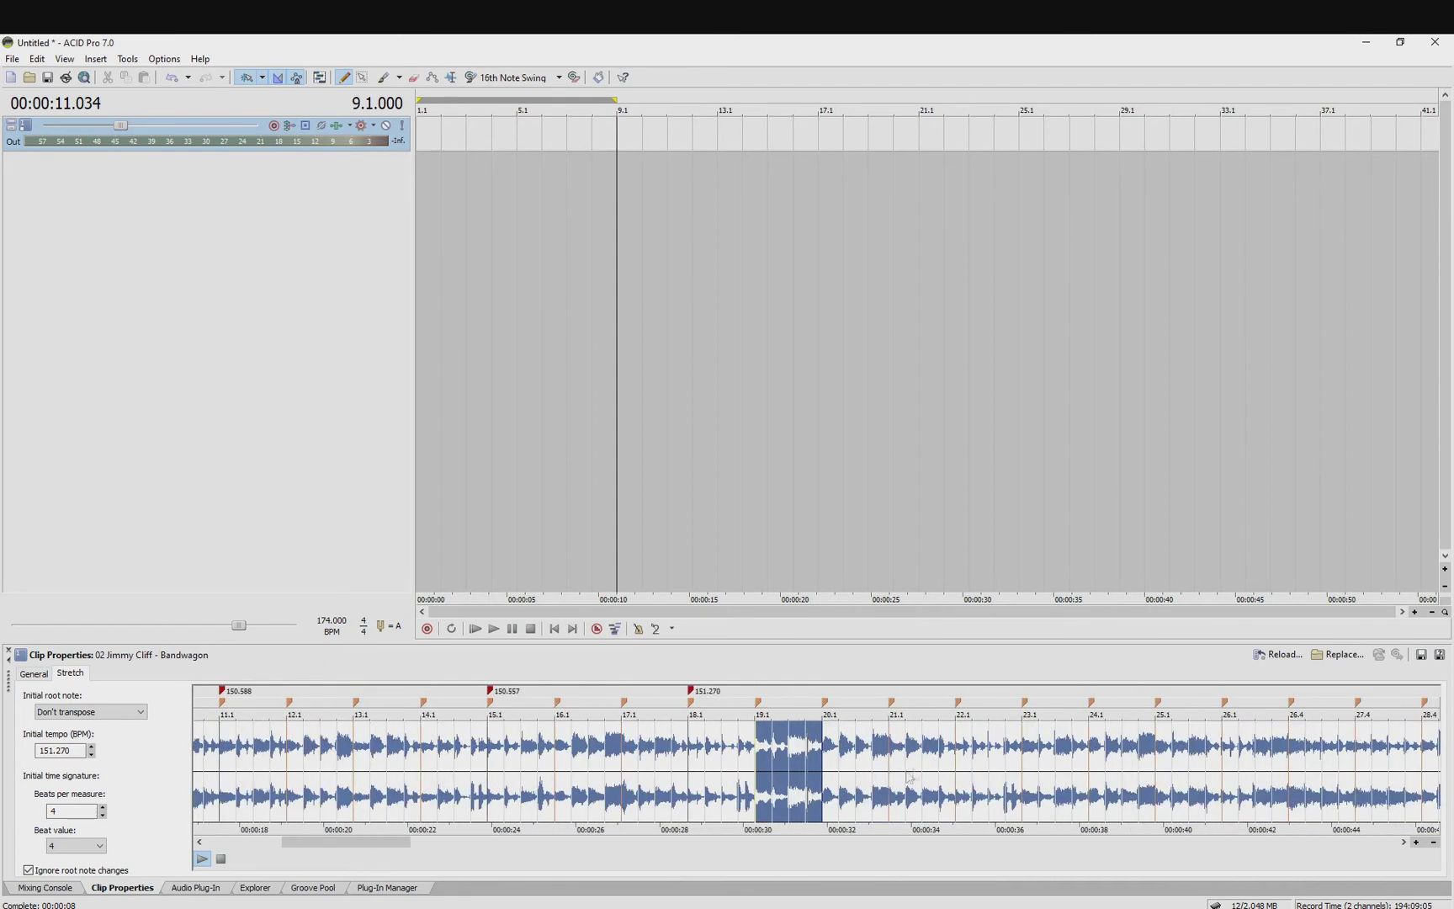
{"action": "left_click", "coordinate": [870, 790]}
{"action": "scroll", "coordinate": [830, 772], "scroll_direction": "up", "scroll_amount": 3}
{"action": "scroll", "coordinate": [829, 772], "scroll_direction": "down", "scroll_amount": 3}
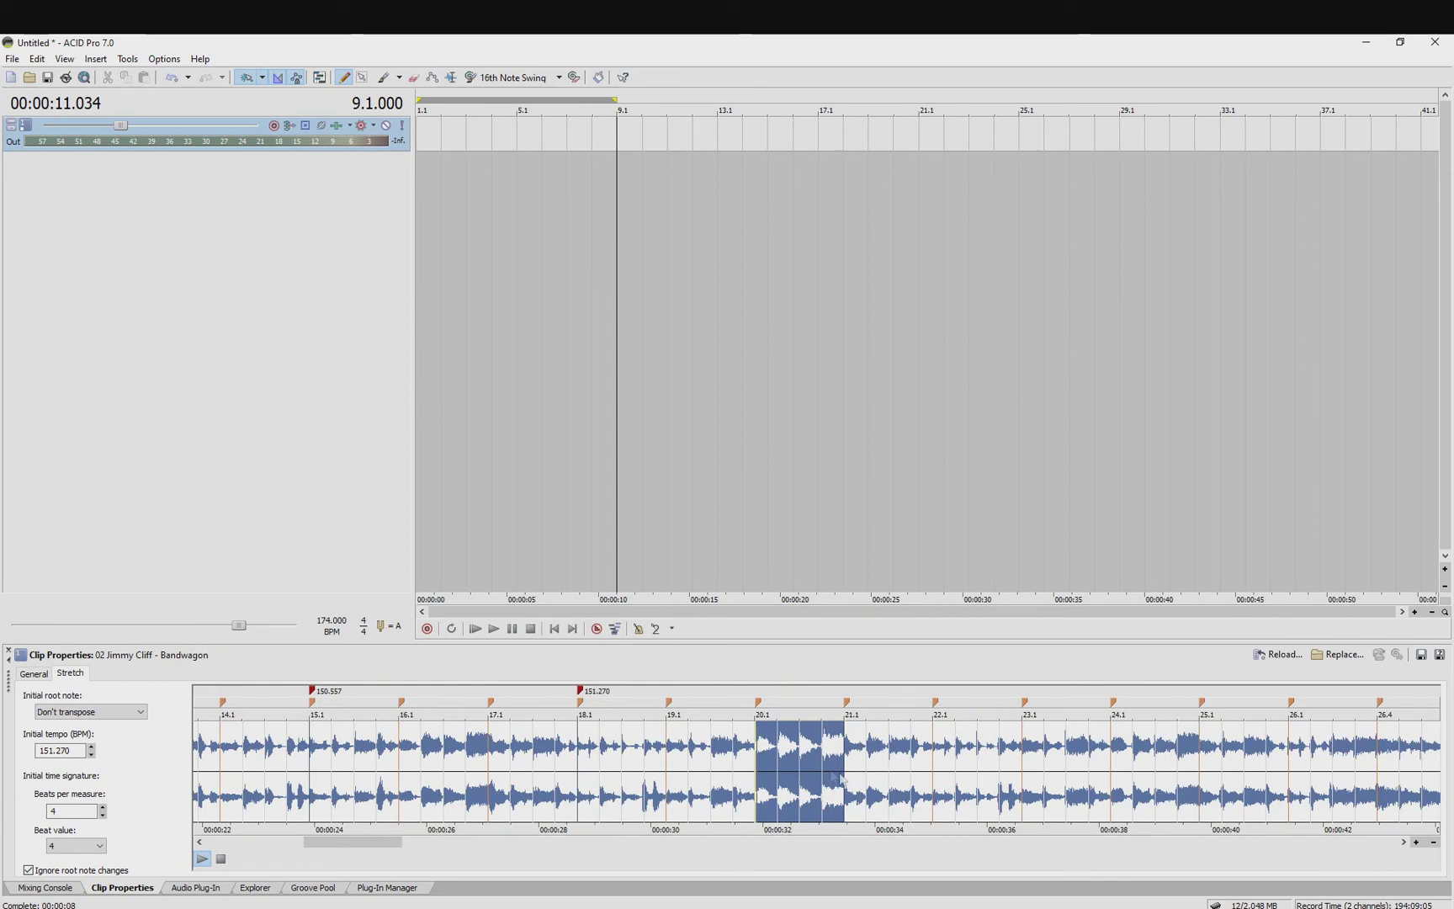
{"action": "left_click", "coordinate": [872, 775]}
{"action": "scroll", "coordinate": [863, 765], "scroll_direction": "up", "scroll_amount": 3}
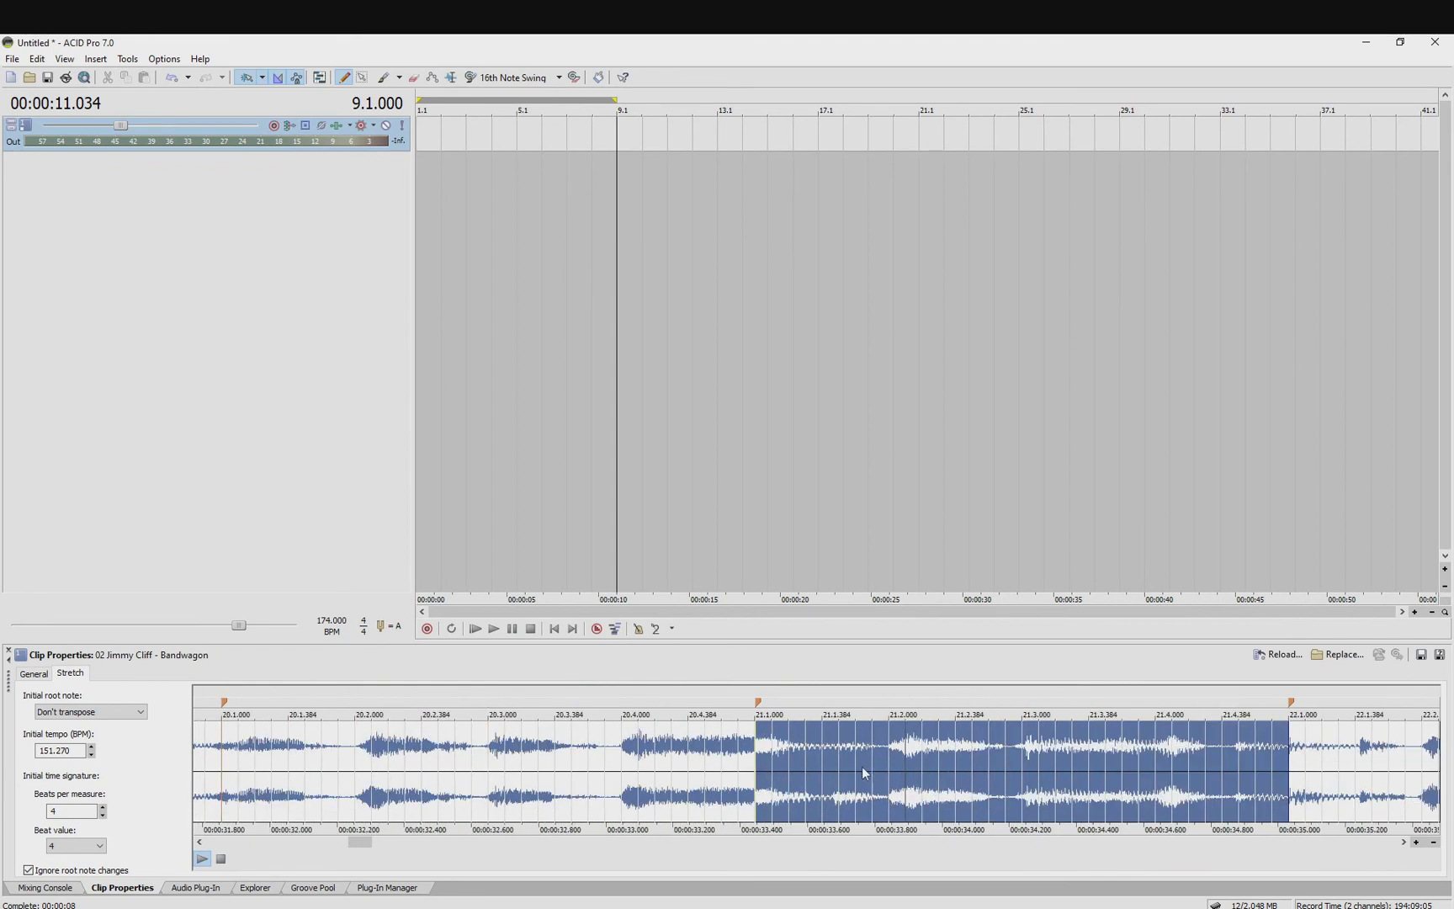
{"action": "scroll", "coordinate": [862, 765], "scroll_direction": "down", "scroll_amount": 2}
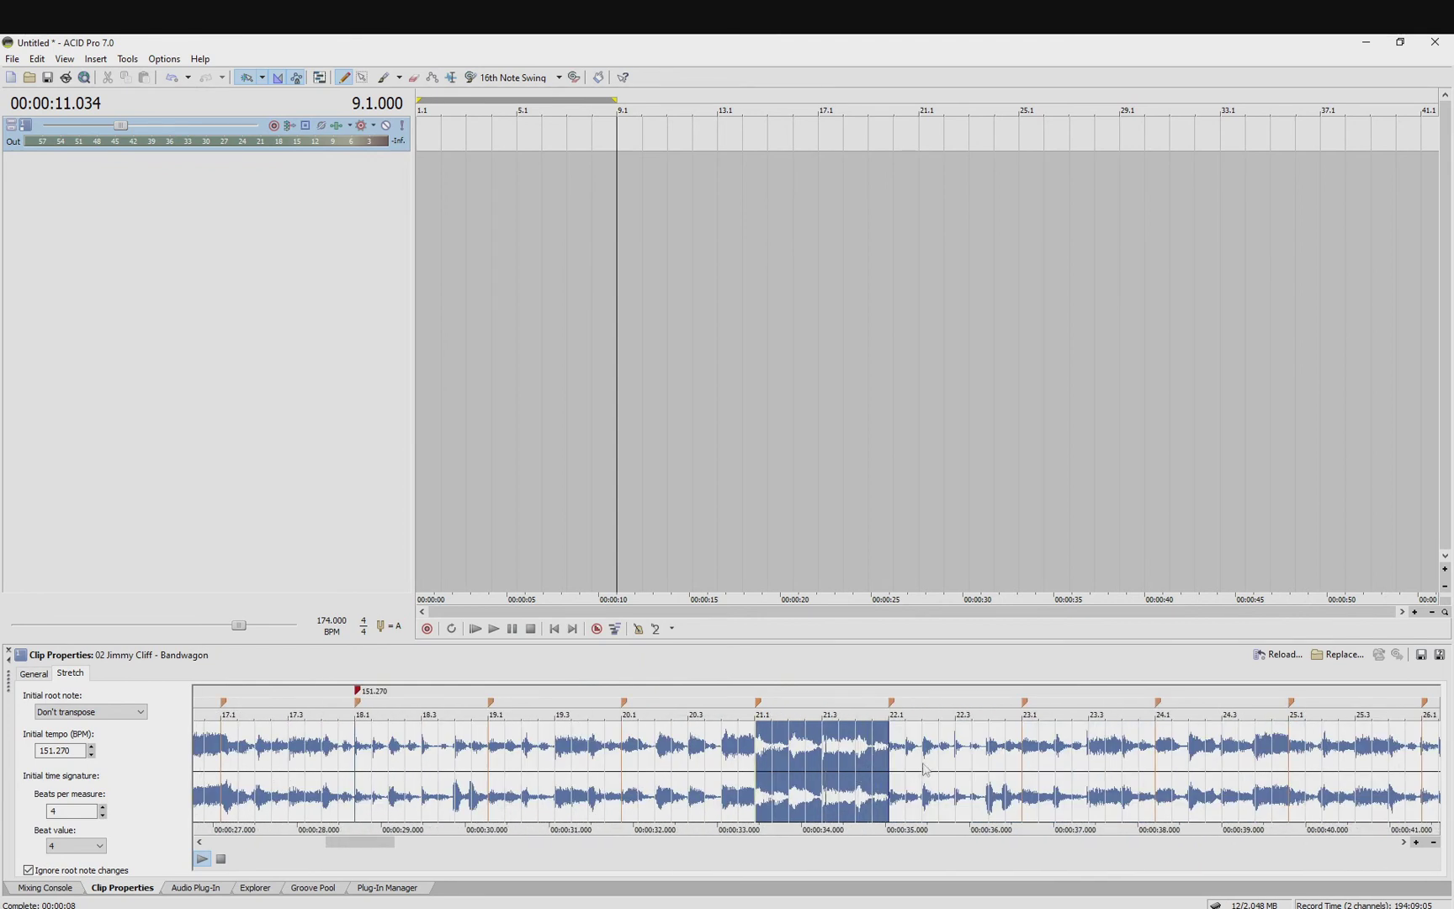
{"action": "left_click", "coordinate": [924, 768]}
{"action": "scroll", "coordinate": [901, 765], "scroll_direction": "up", "scroll_amount": 3}
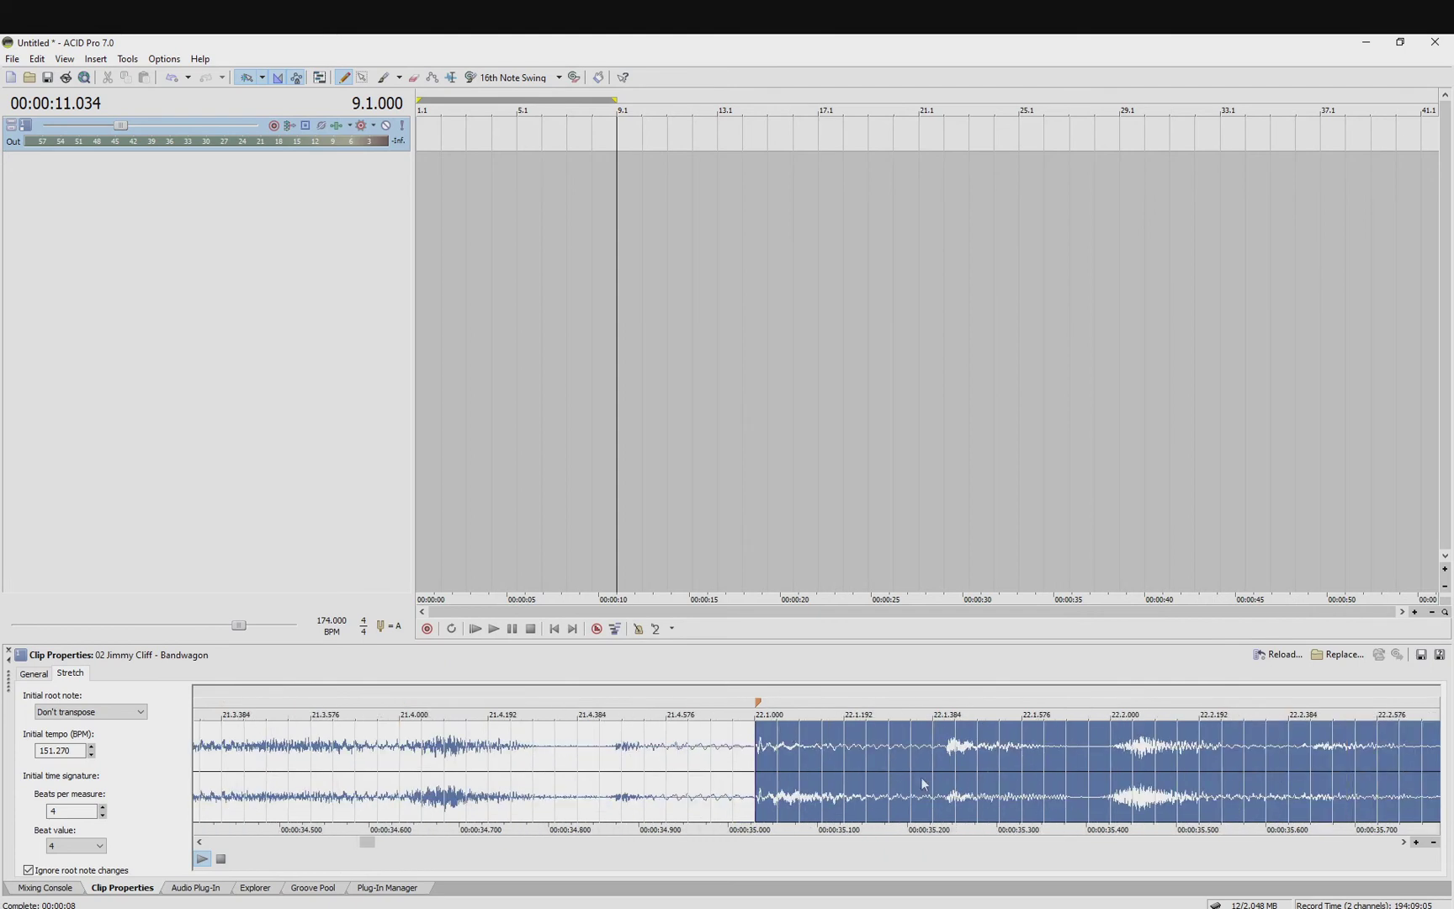
{"action": "scroll", "coordinate": [922, 783], "scroll_direction": "down", "scroll_amount": 3}
Step: Check the downbeats of measures 23, 24 and 25
{"action": "left_click", "coordinate": [914, 775]}
{"action": "scroll", "coordinate": [911, 775], "scroll_direction": "up", "scroll_amount": 3}
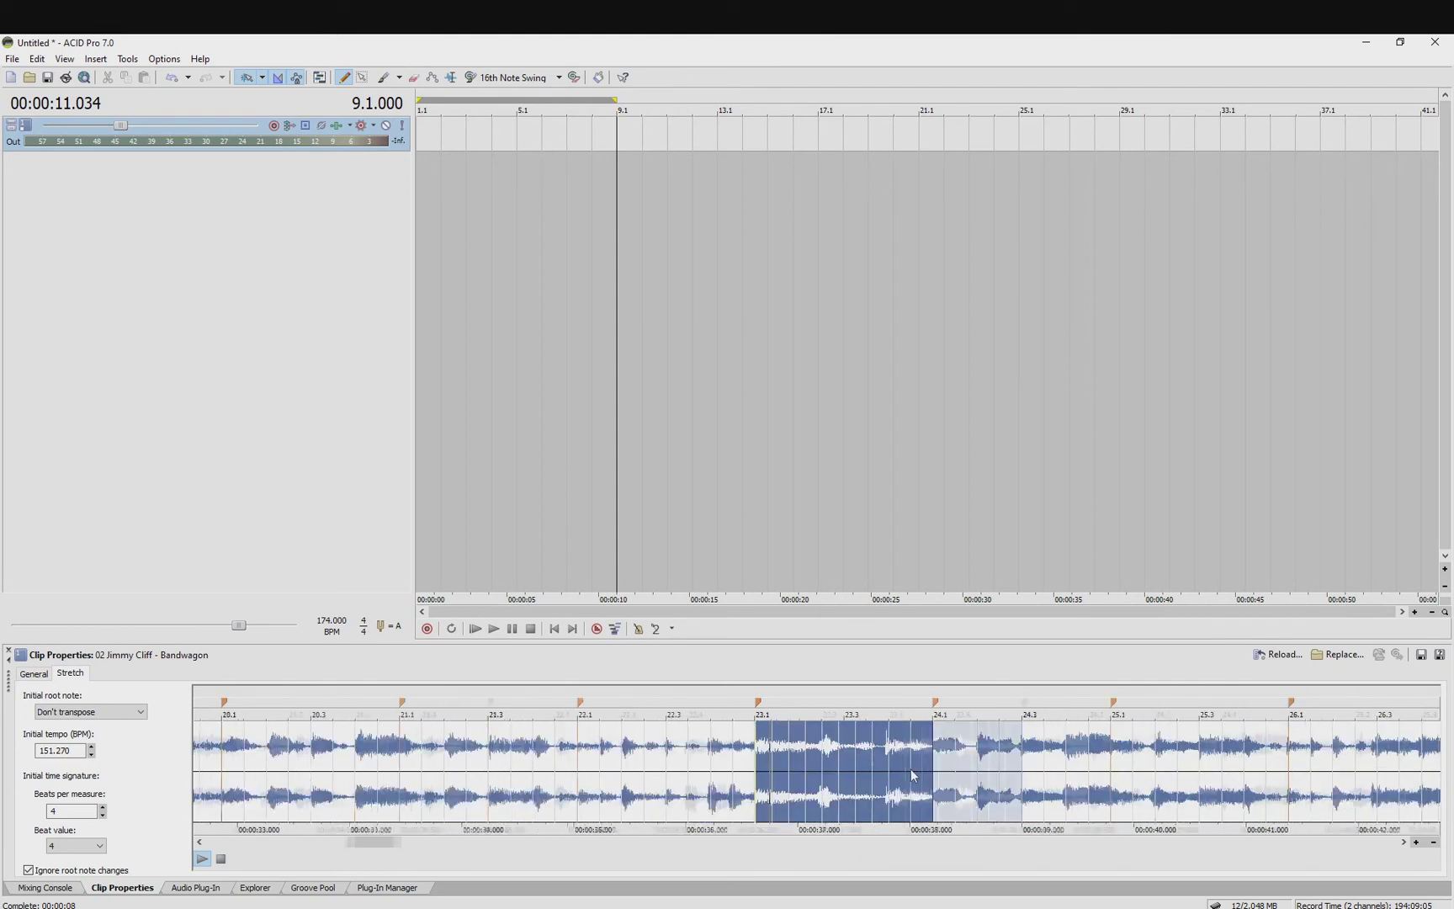
{"action": "scroll", "coordinate": [884, 773], "scroll_direction": "down", "scroll_amount": 4}
{"action": "left_click", "coordinate": [864, 776]}
{"action": "scroll", "coordinate": [867, 776], "scroll_direction": "up", "scroll_amount": 3}
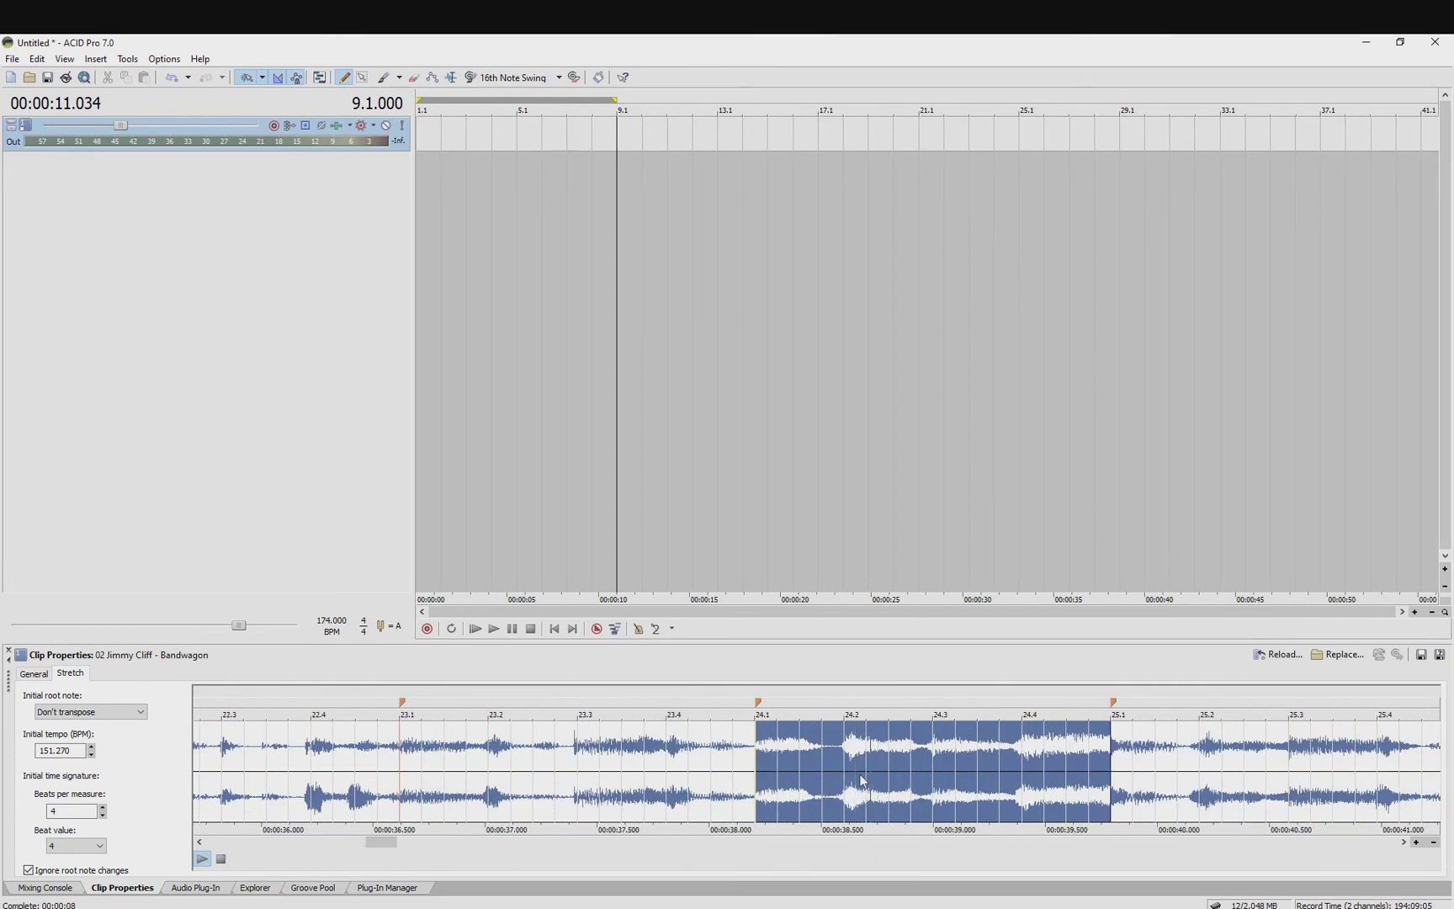
{"action": "scroll", "coordinate": [883, 775], "scroll_direction": "down", "scroll_amount": 2}
{"action": "left_click", "coordinate": [913, 776]}
{"action": "scroll", "coordinate": [915, 775], "scroll_direction": "up", "scroll_amount": 1}
{"action": "scroll", "coordinate": [915, 775], "scroll_direction": "down", "scroll_amount": 1}
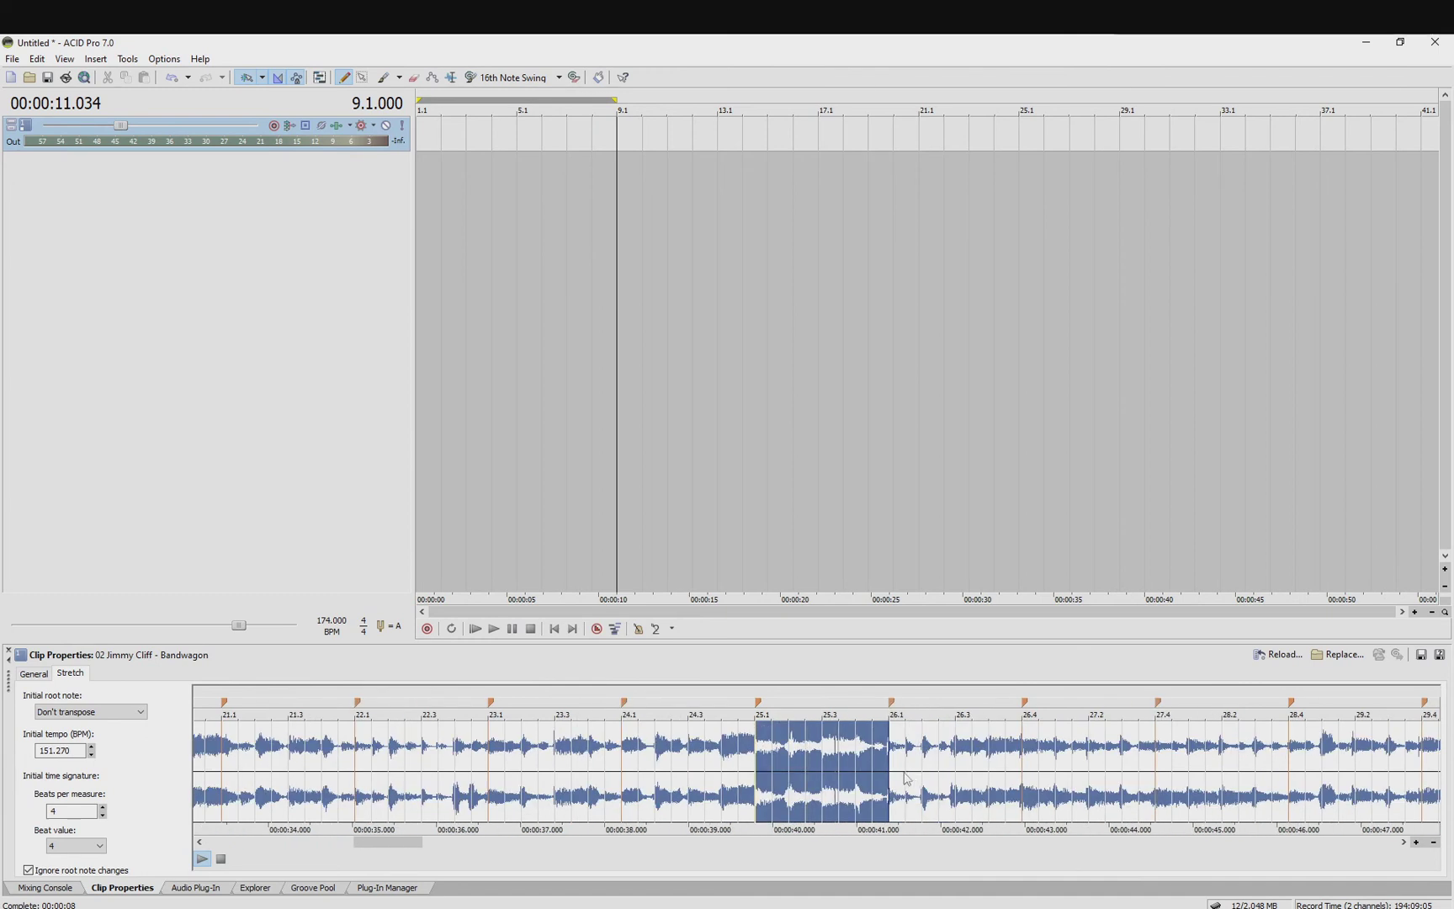
Step: Check measures 26 and 27, where the 151.270 tempo marker sits at 26.1
{"action": "left_click", "coordinate": [914, 775]}
{"action": "scroll", "coordinate": [914, 776], "scroll_direction": "up", "scroll_amount": 4}
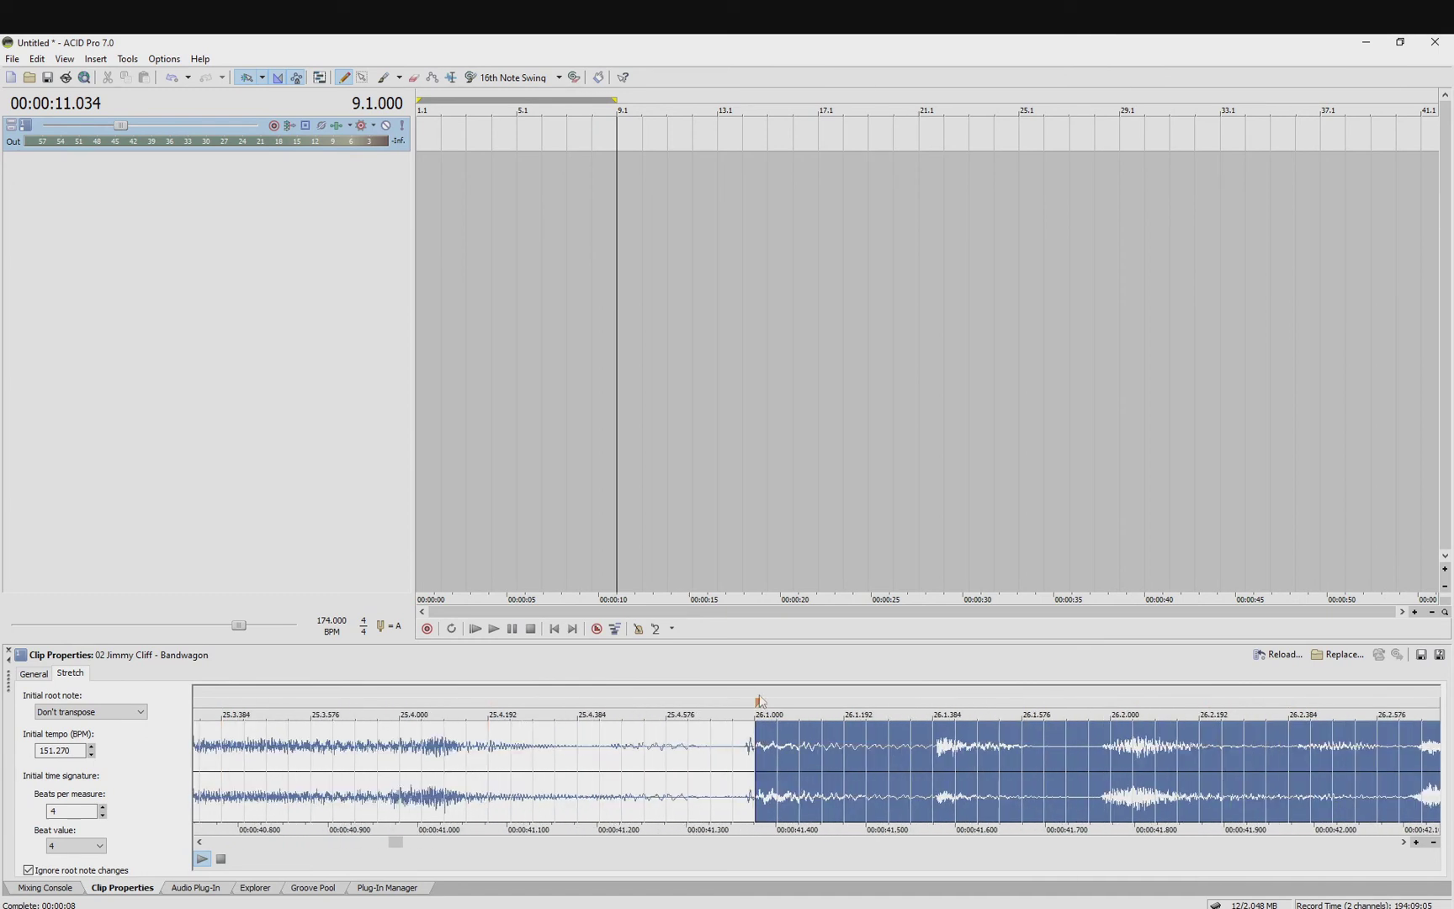
{"action": "scroll", "coordinate": [928, 774], "scroll_direction": "down", "scroll_amount": 4}
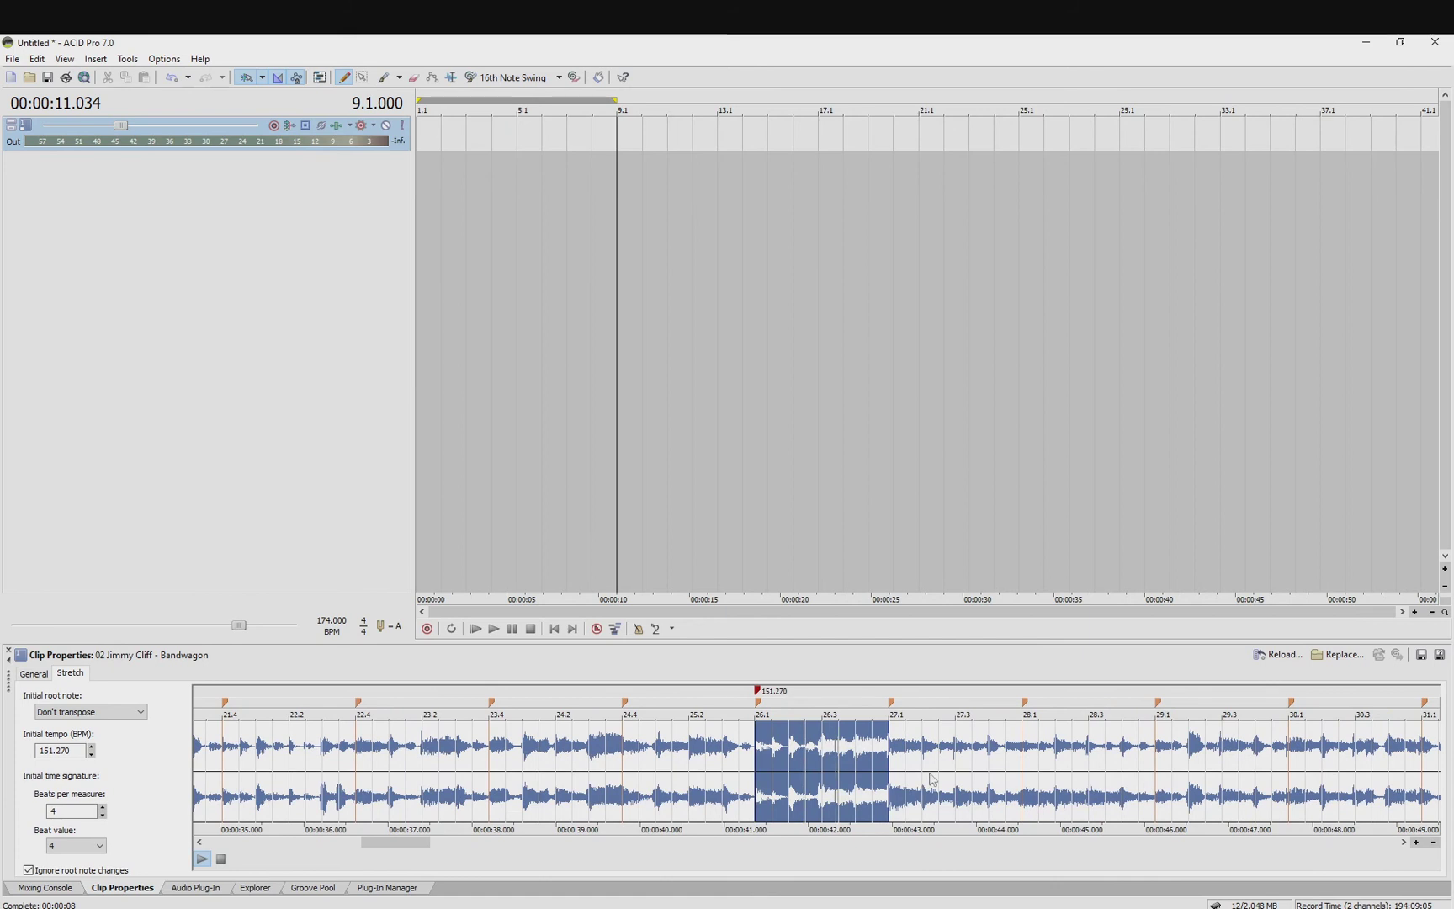
{"action": "left_click", "coordinate": [932, 778]}
{"action": "scroll", "coordinate": [929, 771], "scroll_direction": "up", "scroll_amount": 2}
{"action": "scroll", "coordinate": [934, 770], "scroll_direction": "down", "scroll_amount": 1}
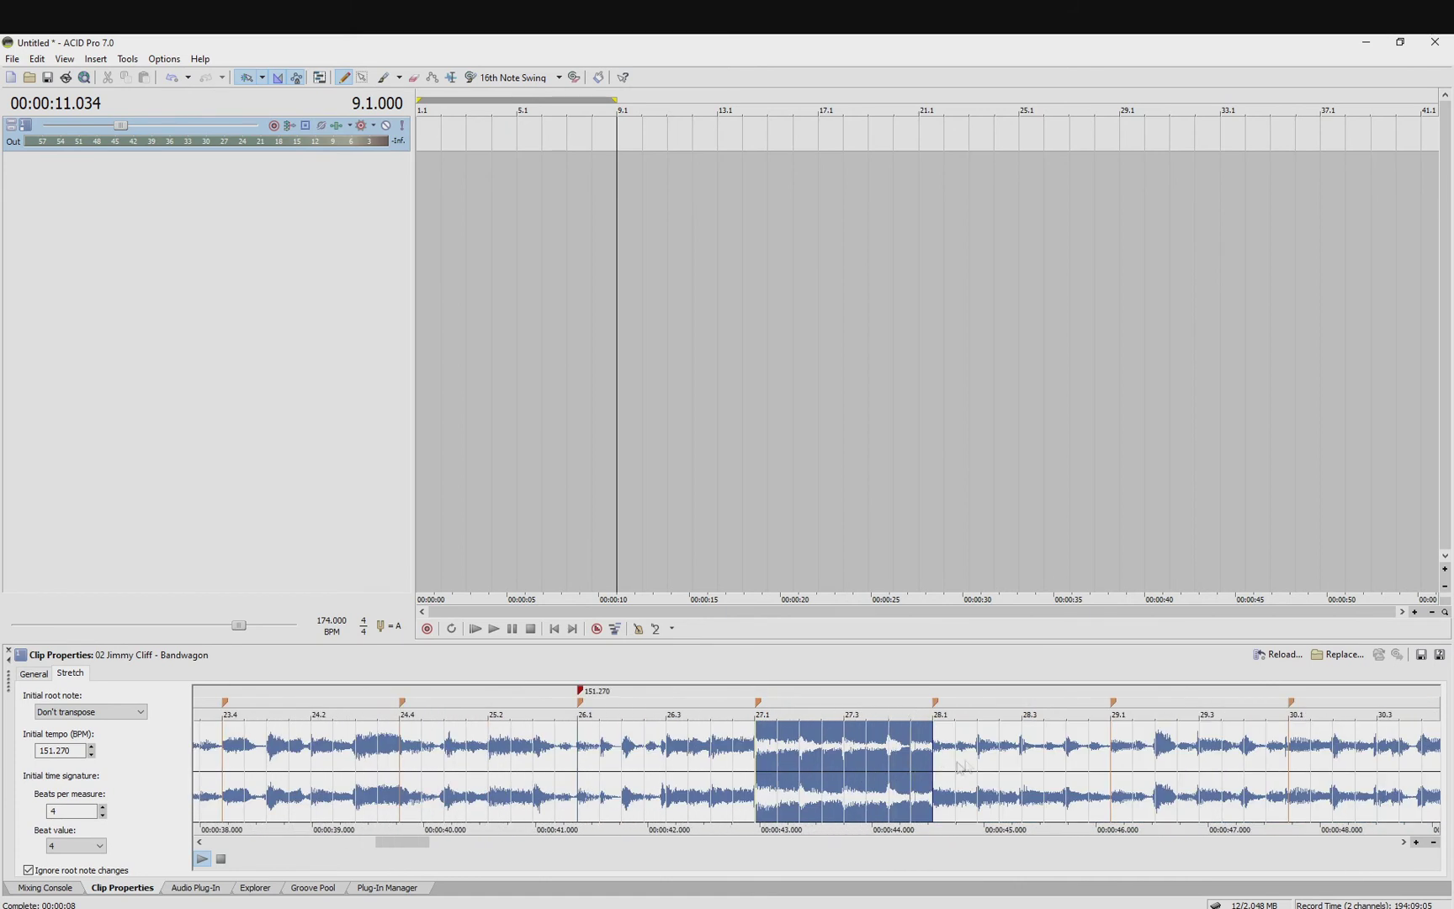
Step: Check the downbeats of measures 28 and 29
{"action": "left_click", "coordinate": [968, 766]}
{"action": "scroll", "coordinate": [968, 766], "scroll_direction": "down", "scroll_amount": 2}
{"action": "scroll", "coordinate": [926, 774], "scroll_direction": "up", "scroll_amount": 3}
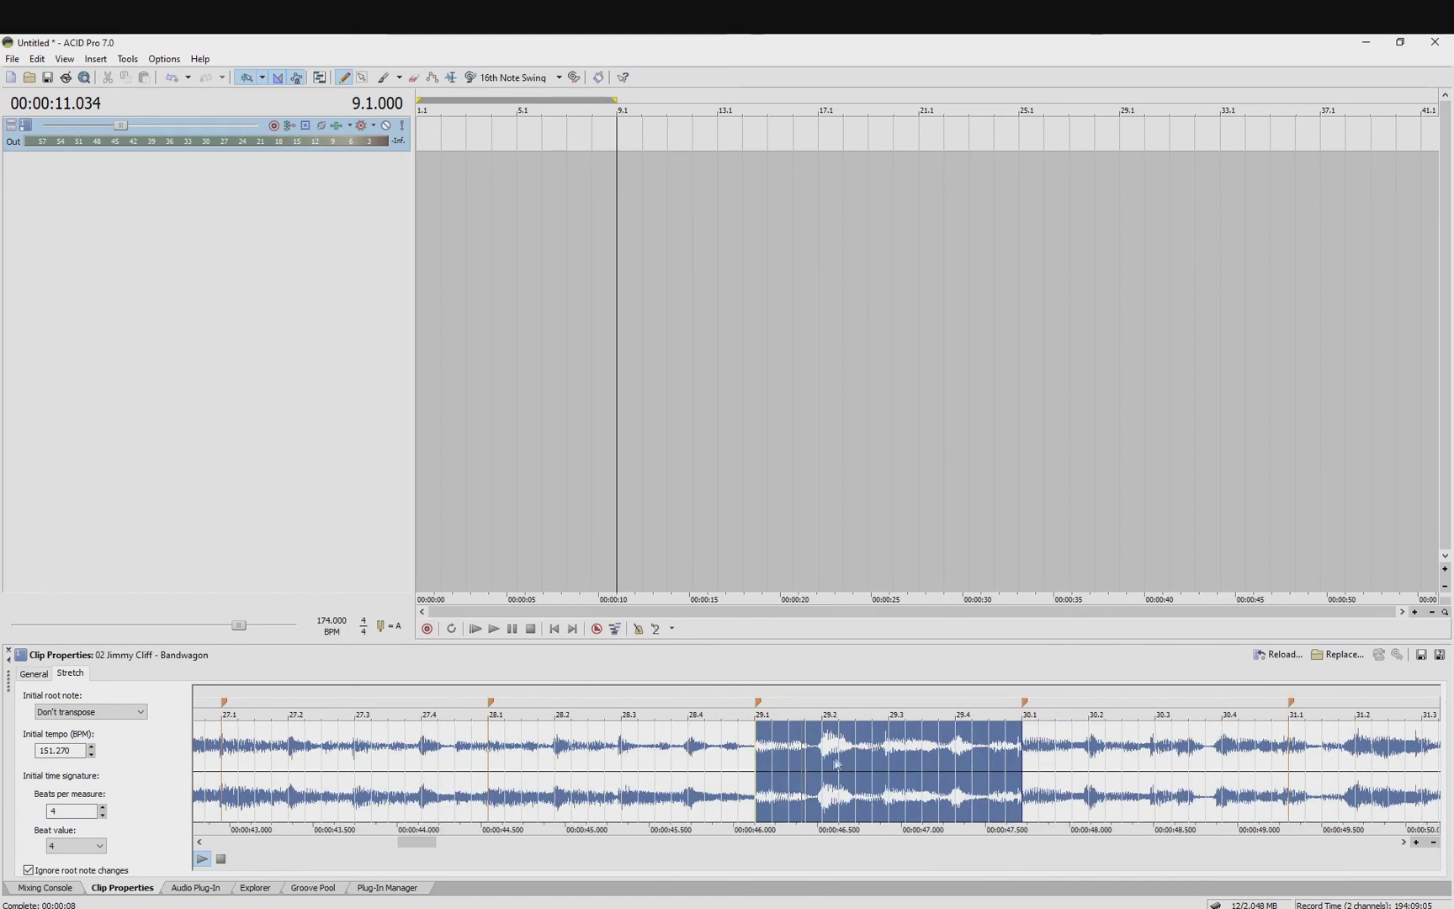
{"action": "scroll", "coordinate": [960, 771], "scroll_direction": "down", "scroll_amount": 2}
{"action": "left_click", "coordinate": [960, 771]}
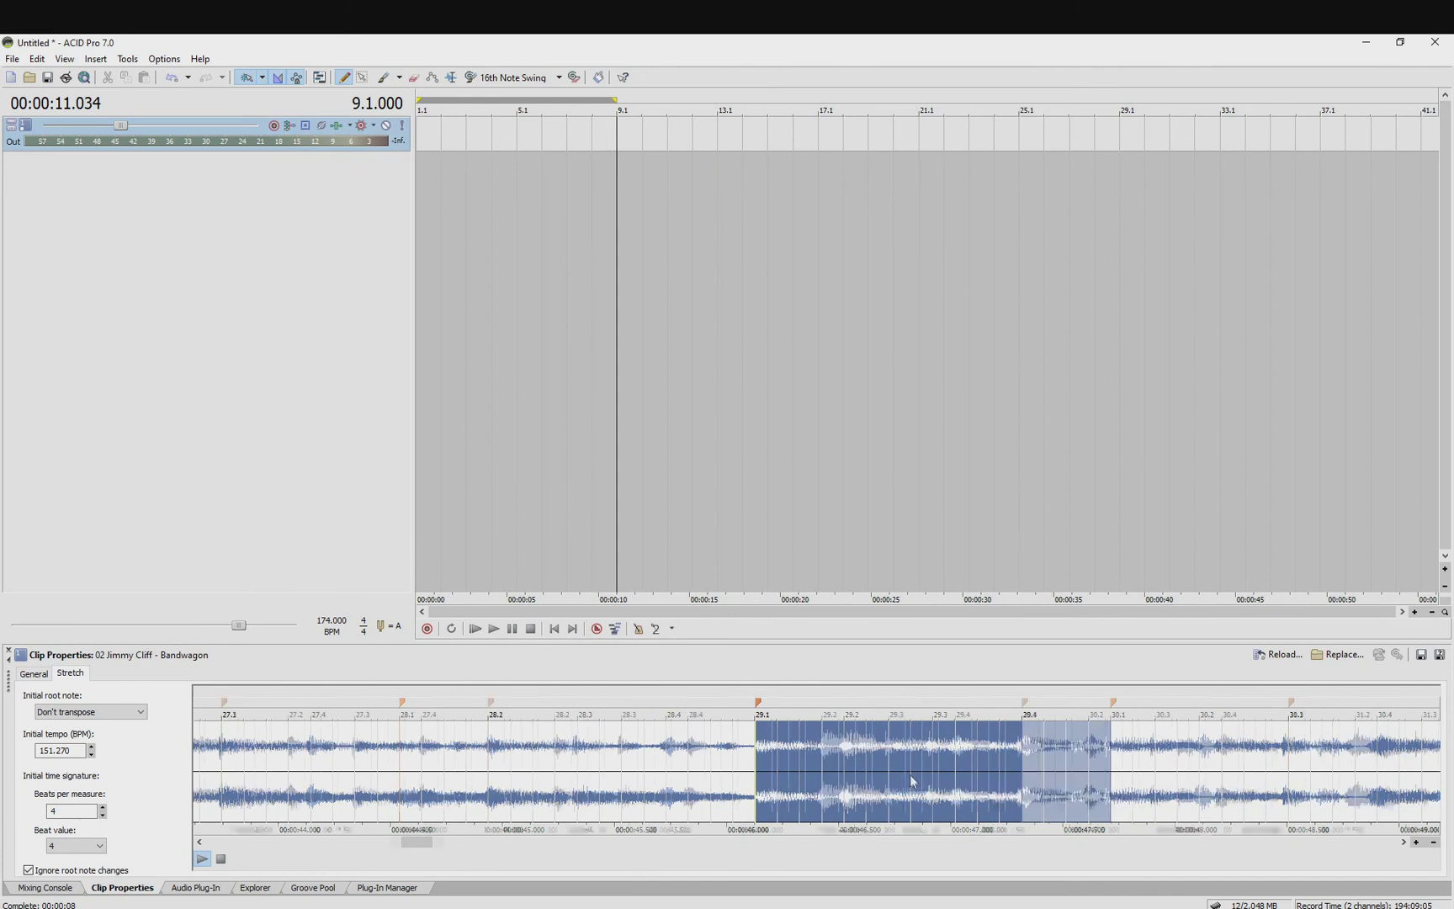
Step: Step through measures 30 and 31 and add a tempo marker on the 31.1 downbeat
{"action": "left_click", "coordinate": [961, 774]}
{"action": "scroll", "coordinate": [961, 774], "scroll_direction": "up", "scroll_amount": 4}
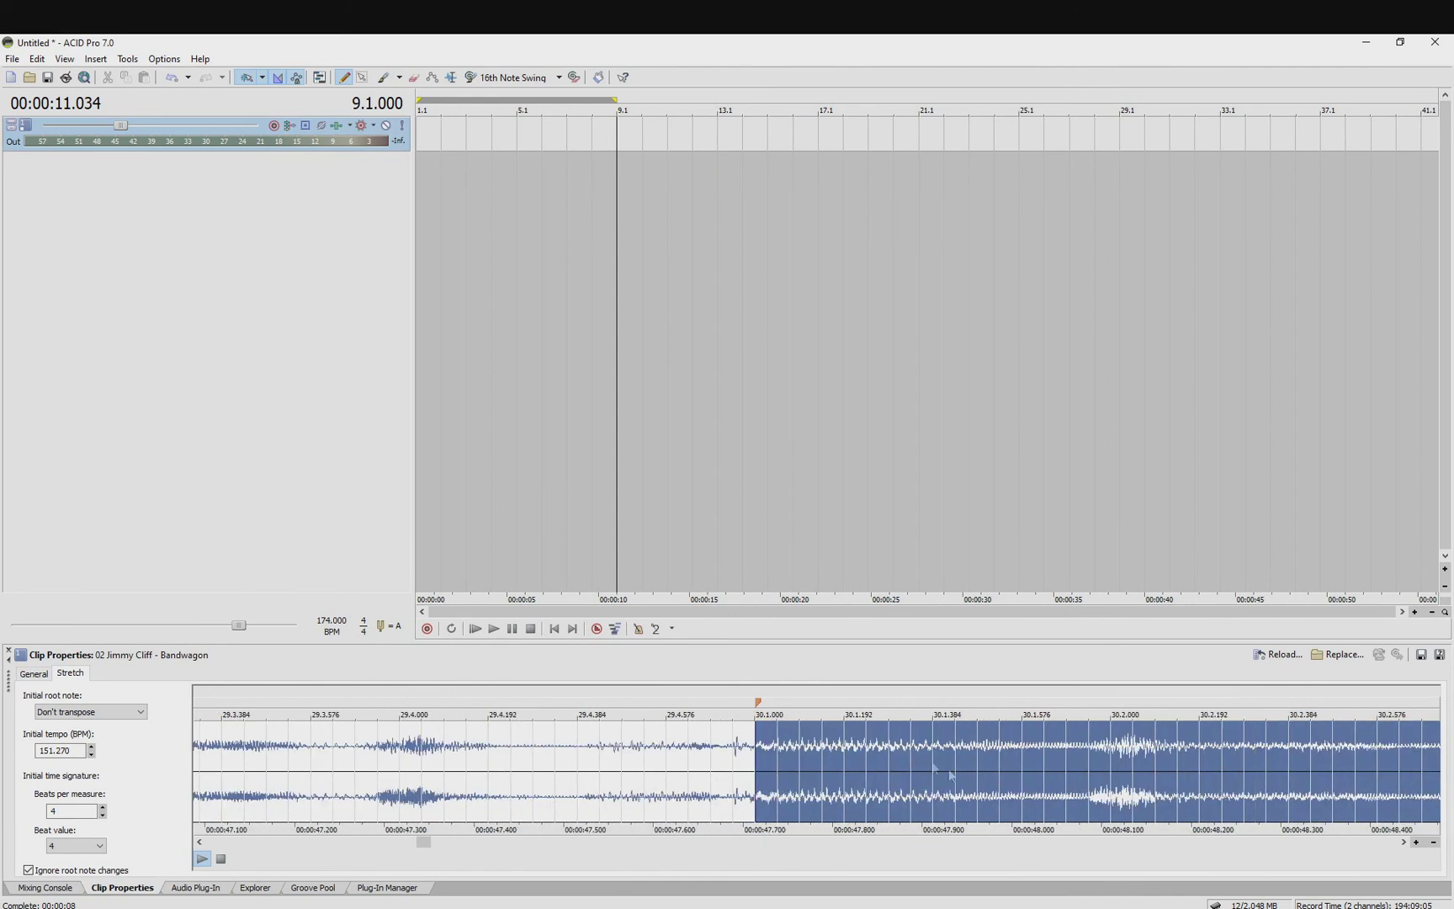
{"action": "scroll", "coordinate": [949, 774], "scroll_direction": "down", "scroll_amount": 2}
{"action": "scroll", "coordinate": [843, 737], "scroll_direction": "down", "scroll_amount": 2}
{"action": "left_click", "coordinate": [980, 765]}
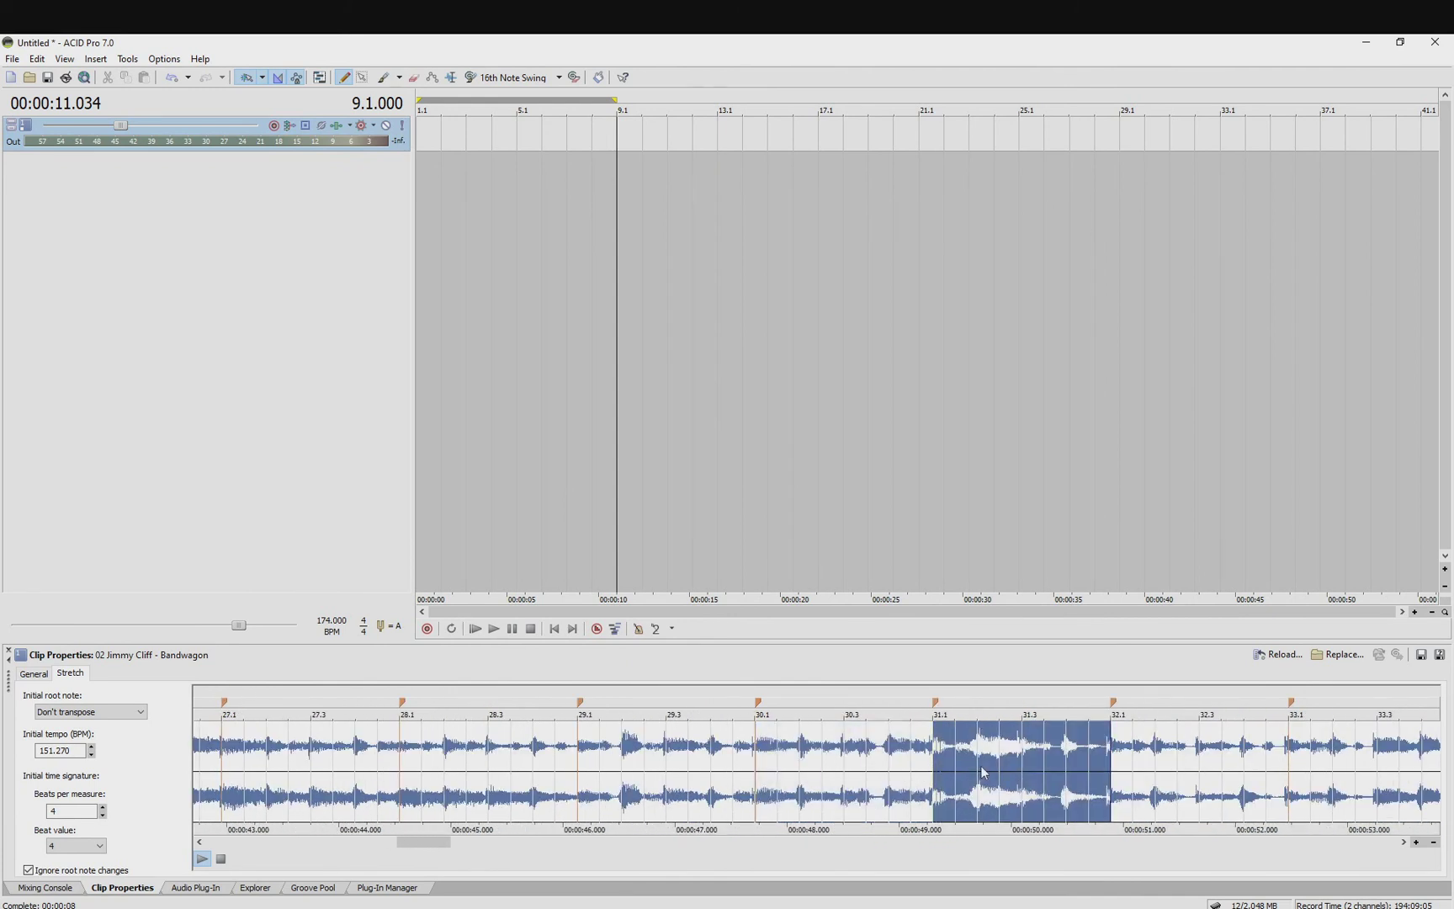
{"action": "scroll", "coordinate": [791, 745], "scroll_direction": "up", "scroll_amount": 4}
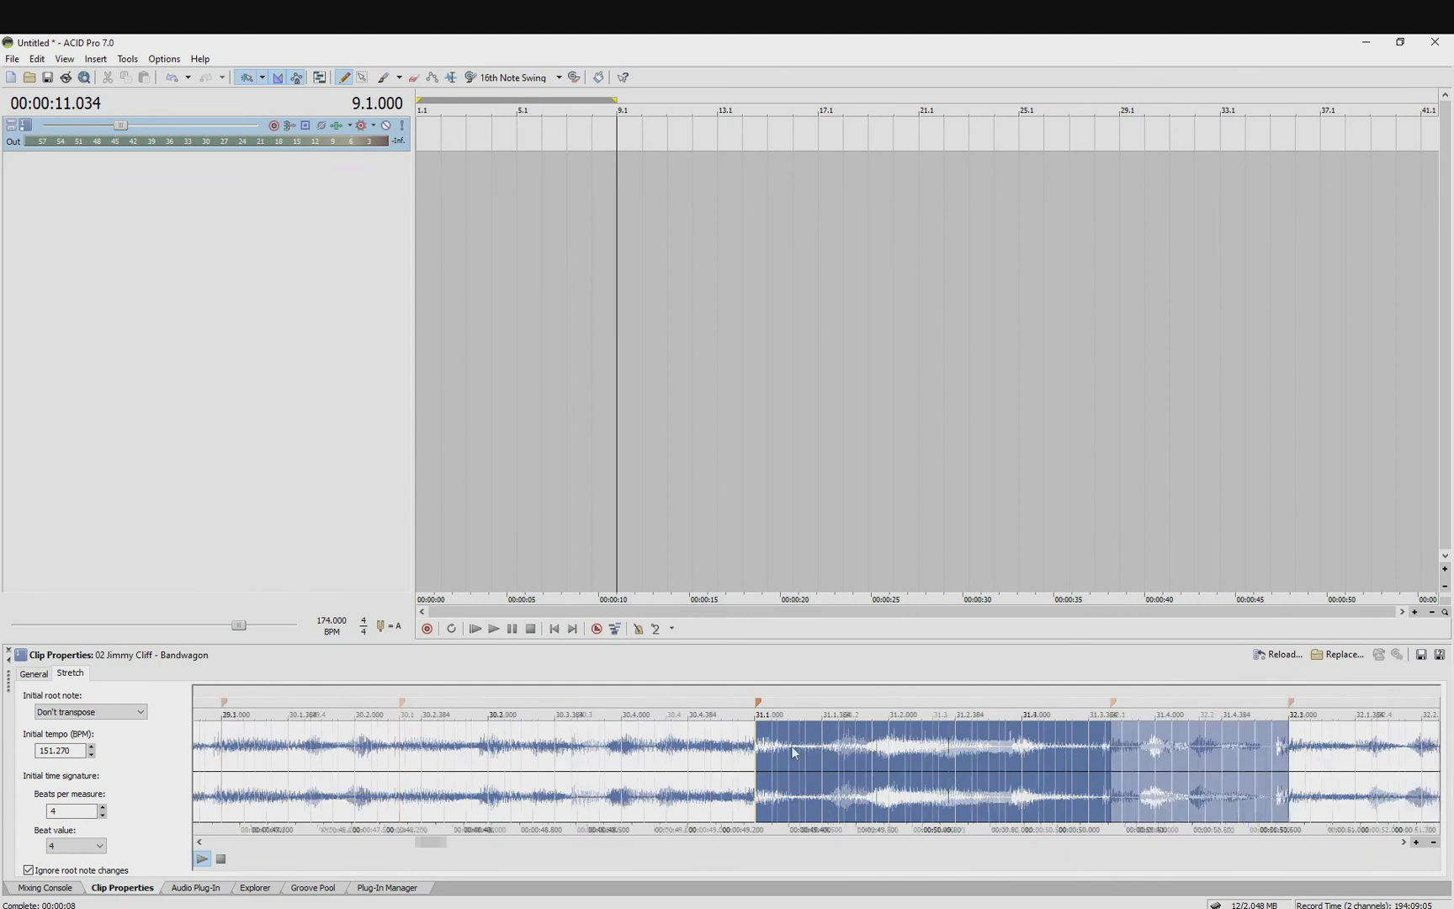
{"action": "left_click", "coordinate": [756, 697]}
Step: Check the downbeats of measures 32 through 36, one measure at a time
{"action": "scroll", "coordinate": [932, 770], "scroll_direction": "down", "scroll_amount": 2}
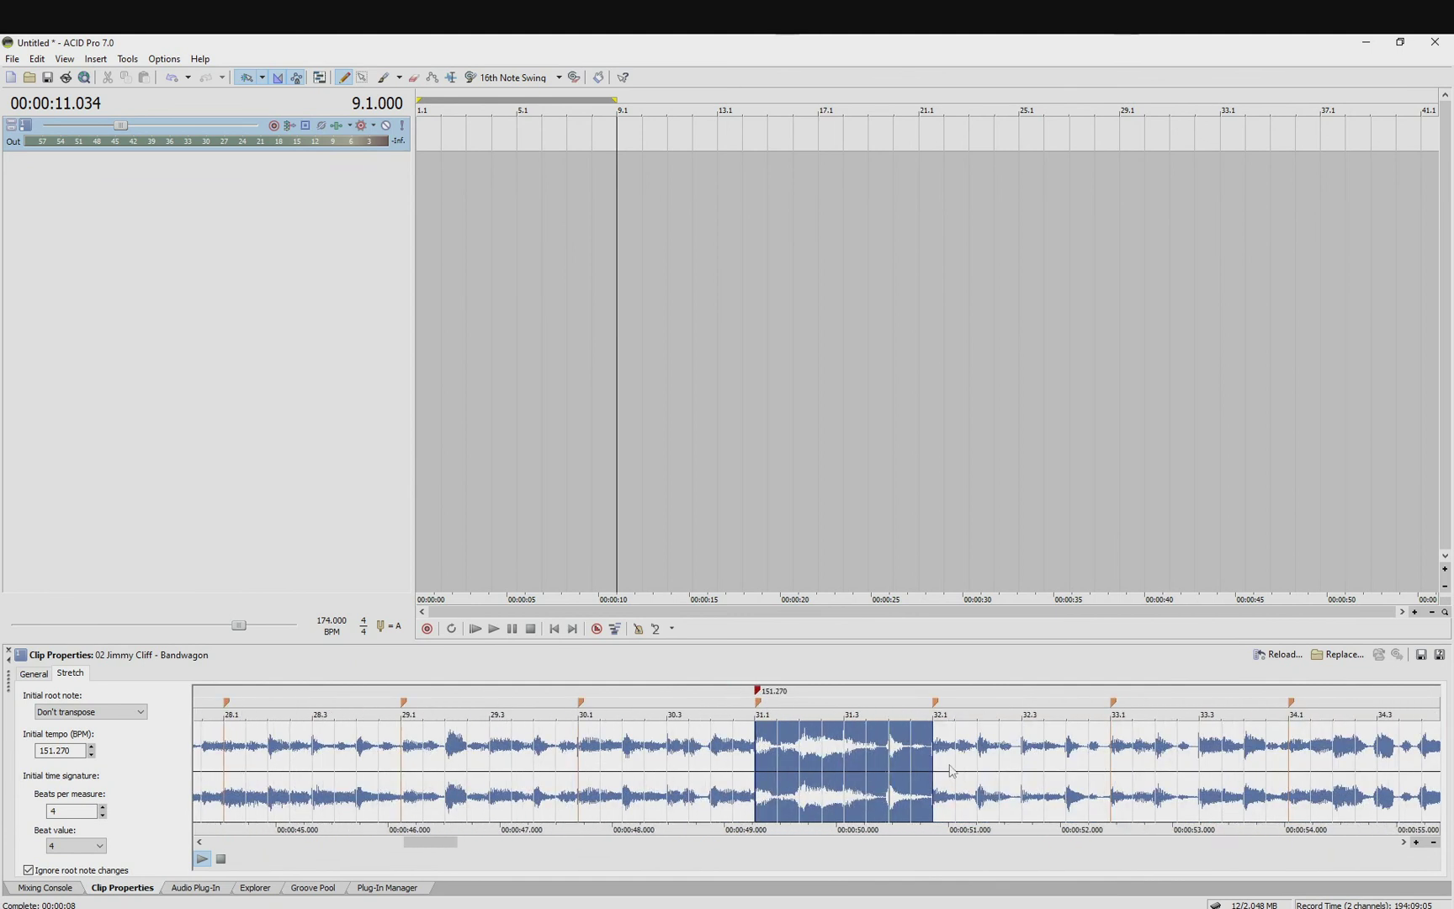
{"action": "left_click", "coordinate": [951, 770]}
{"action": "scroll", "coordinate": [770, 729], "scroll_direction": "up", "scroll_amount": 4}
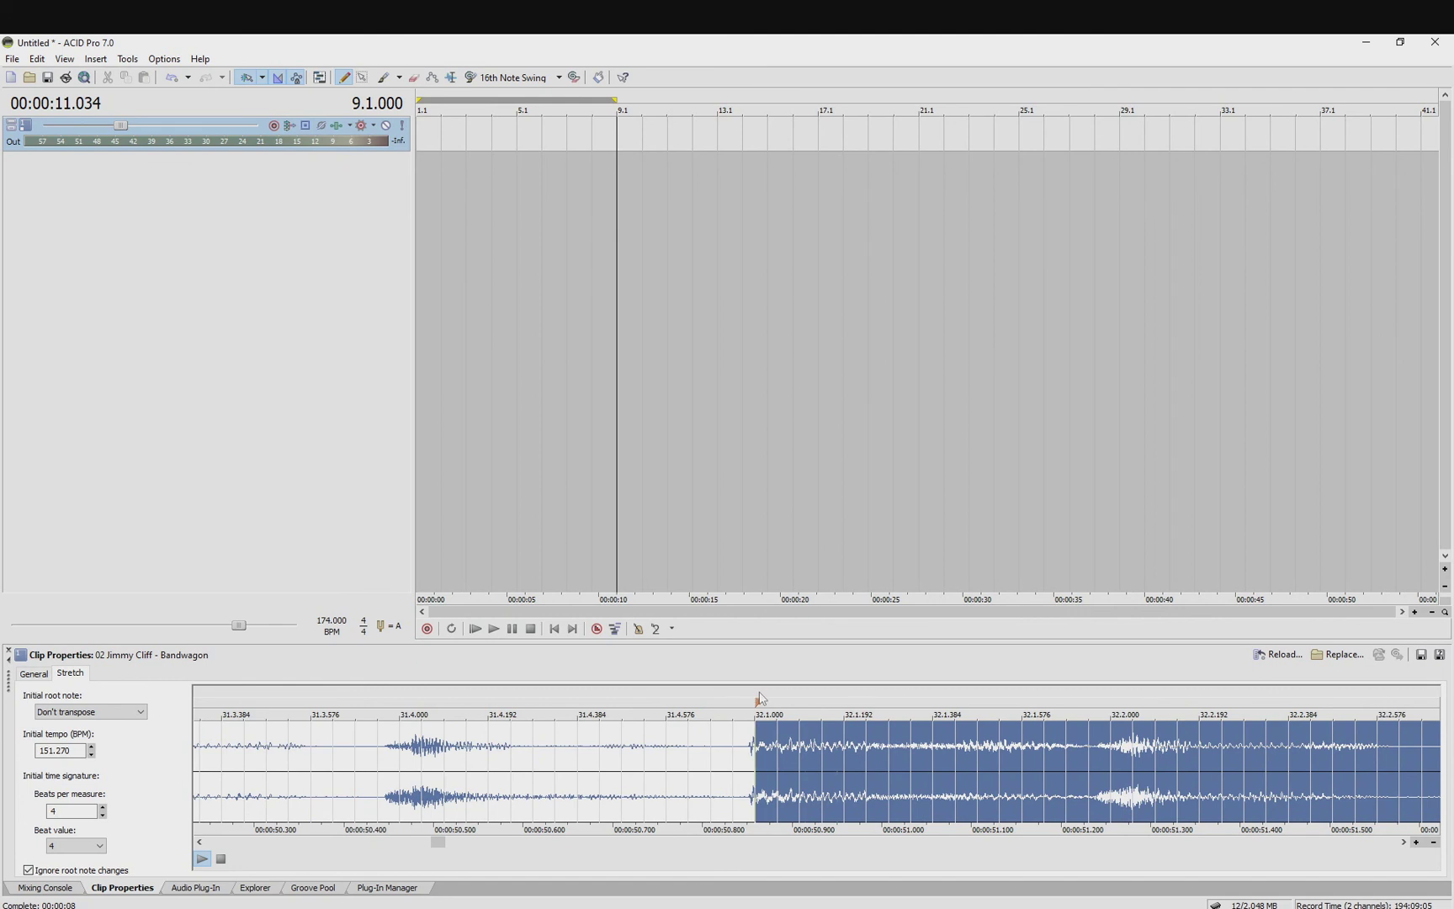
{"action": "scroll", "coordinate": [895, 787], "scroll_direction": "down", "scroll_amount": 3}
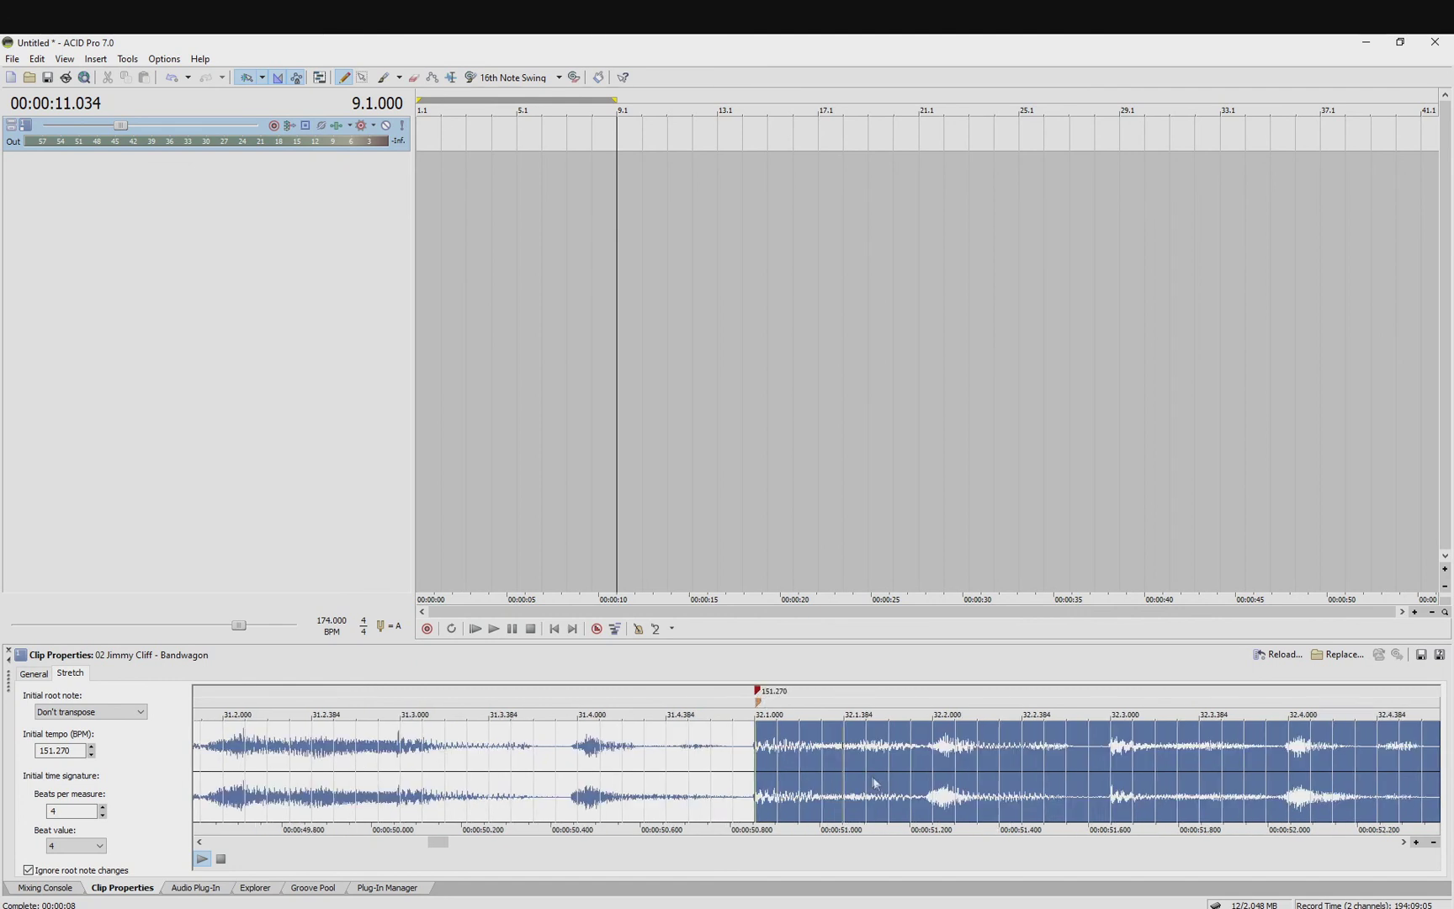
{"action": "left_click", "coordinate": [895, 786]}
{"action": "scroll", "coordinate": [902, 774], "scroll_direction": "up", "scroll_amount": 2}
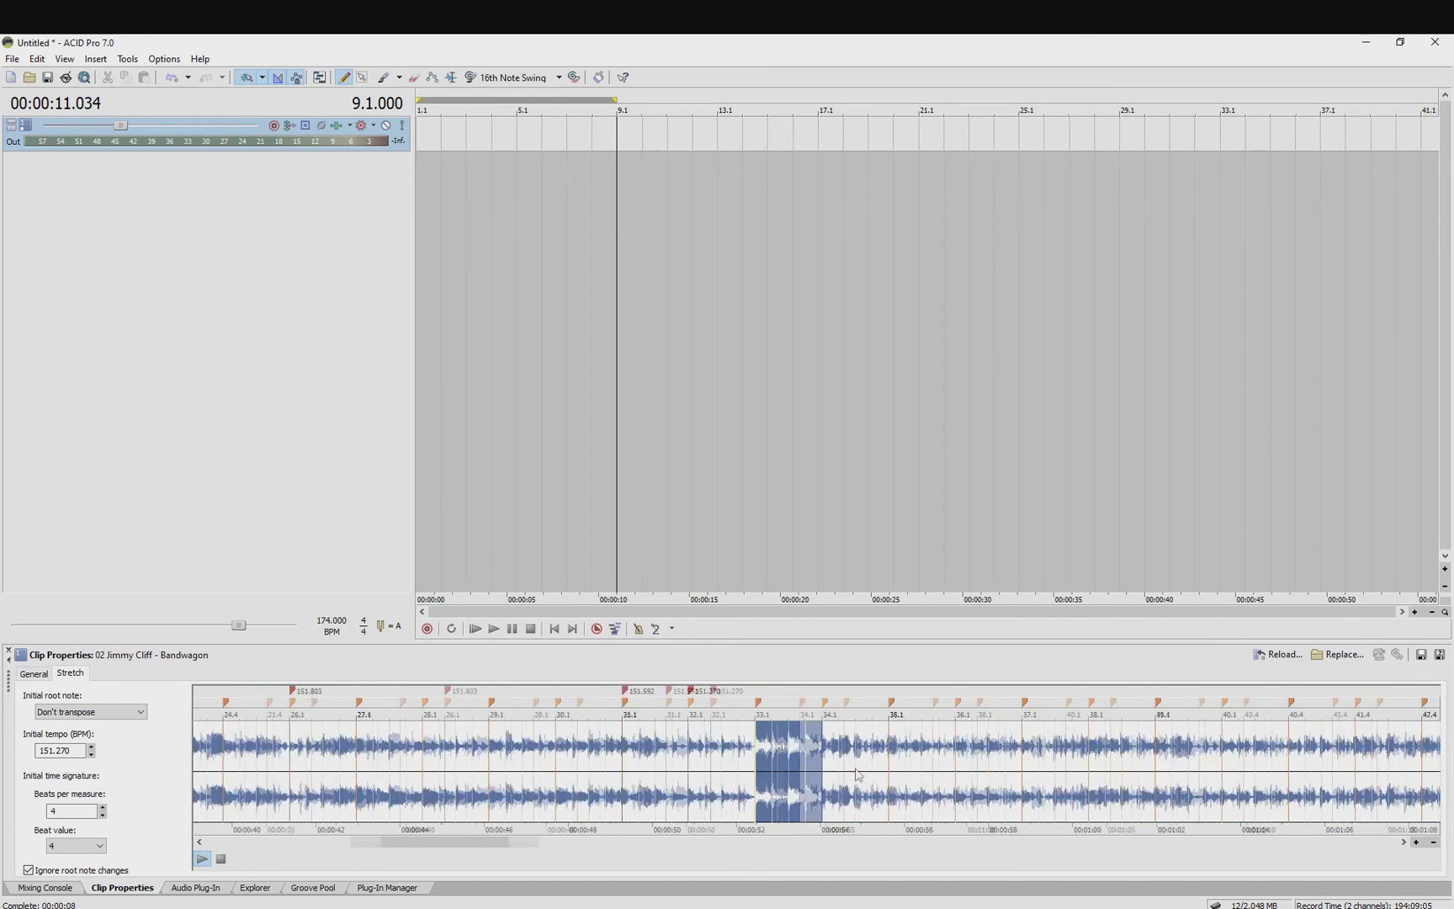
{"action": "left_click", "coordinate": [934, 769]}
{"action": "scroll", "coordinate": [938, 775], "scroll_direction": "up", "scroll_amount": 1}
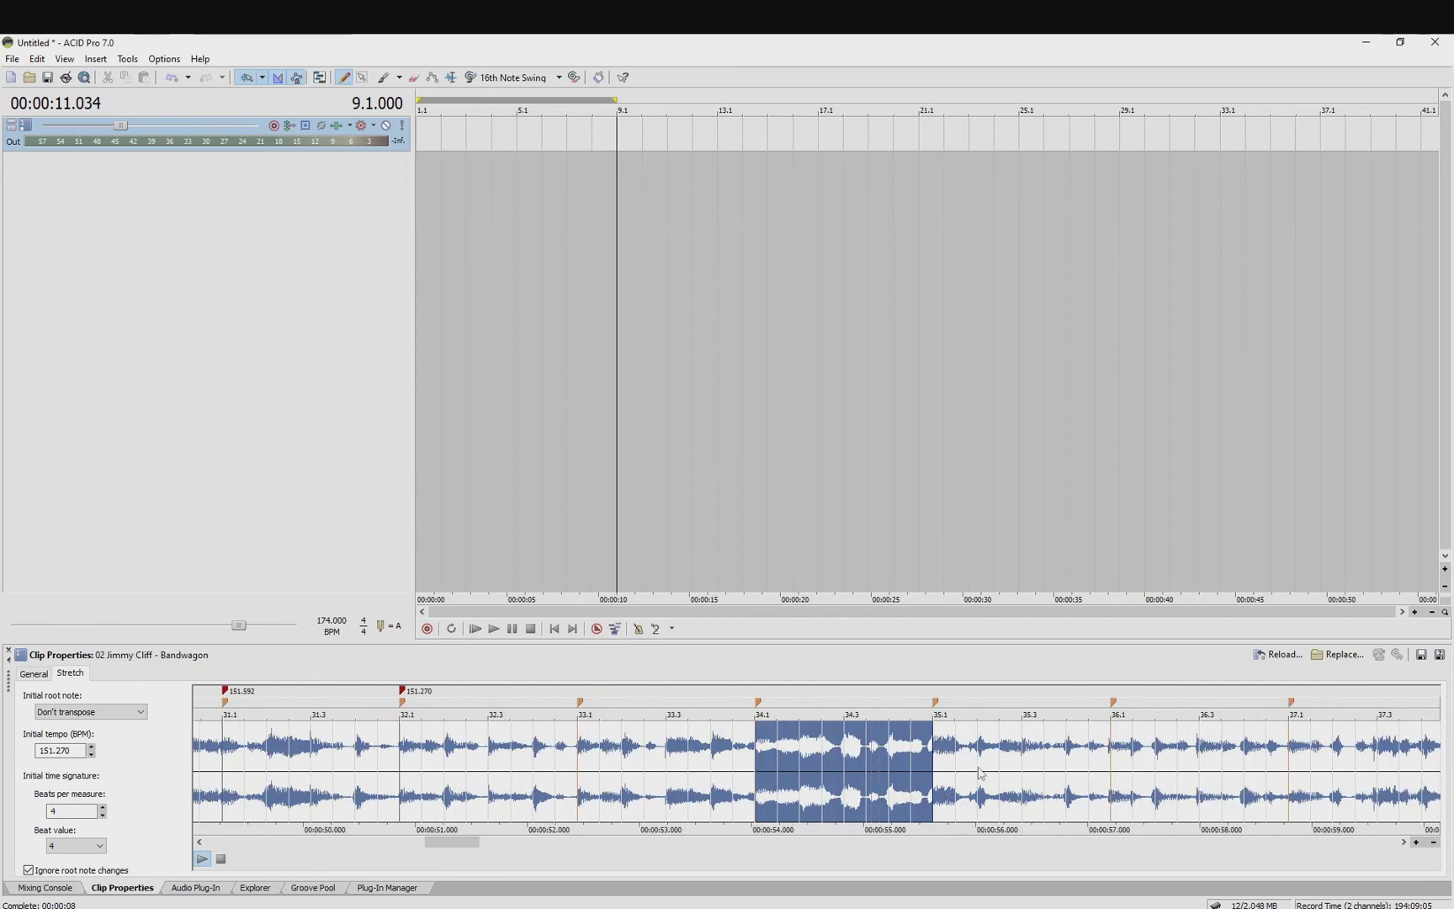
{"action": "left_click", "coordinate": [980, 772]}
{"action": "scroll", "coordinate": [959, 776], "scroll_direction": "down", "scroll_amount": 1}
{"action": "left_click", "coordinate": [935, 781]}
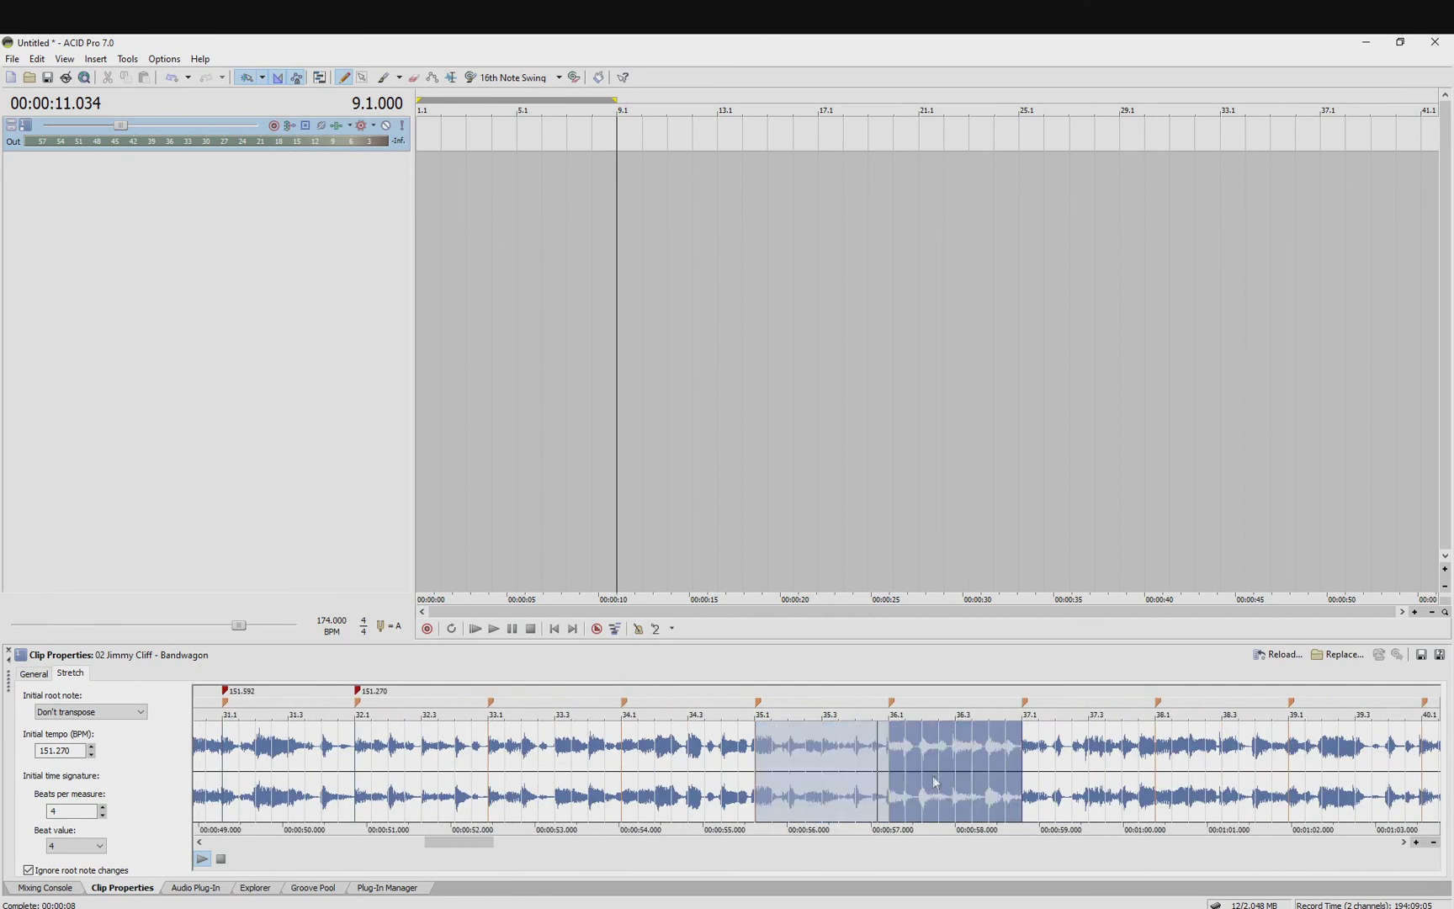
Step: Zoom in on the 40.1 downbeat and pin a tempo marker there
{"action": "scroll", "coordinate": [936, 781], "scroll_direction": "up", "scroll_amount": 5}
{"action": "scroll", "coordinate": [873, 762], "scroll_direction": "down", "scroll_amount": 5}
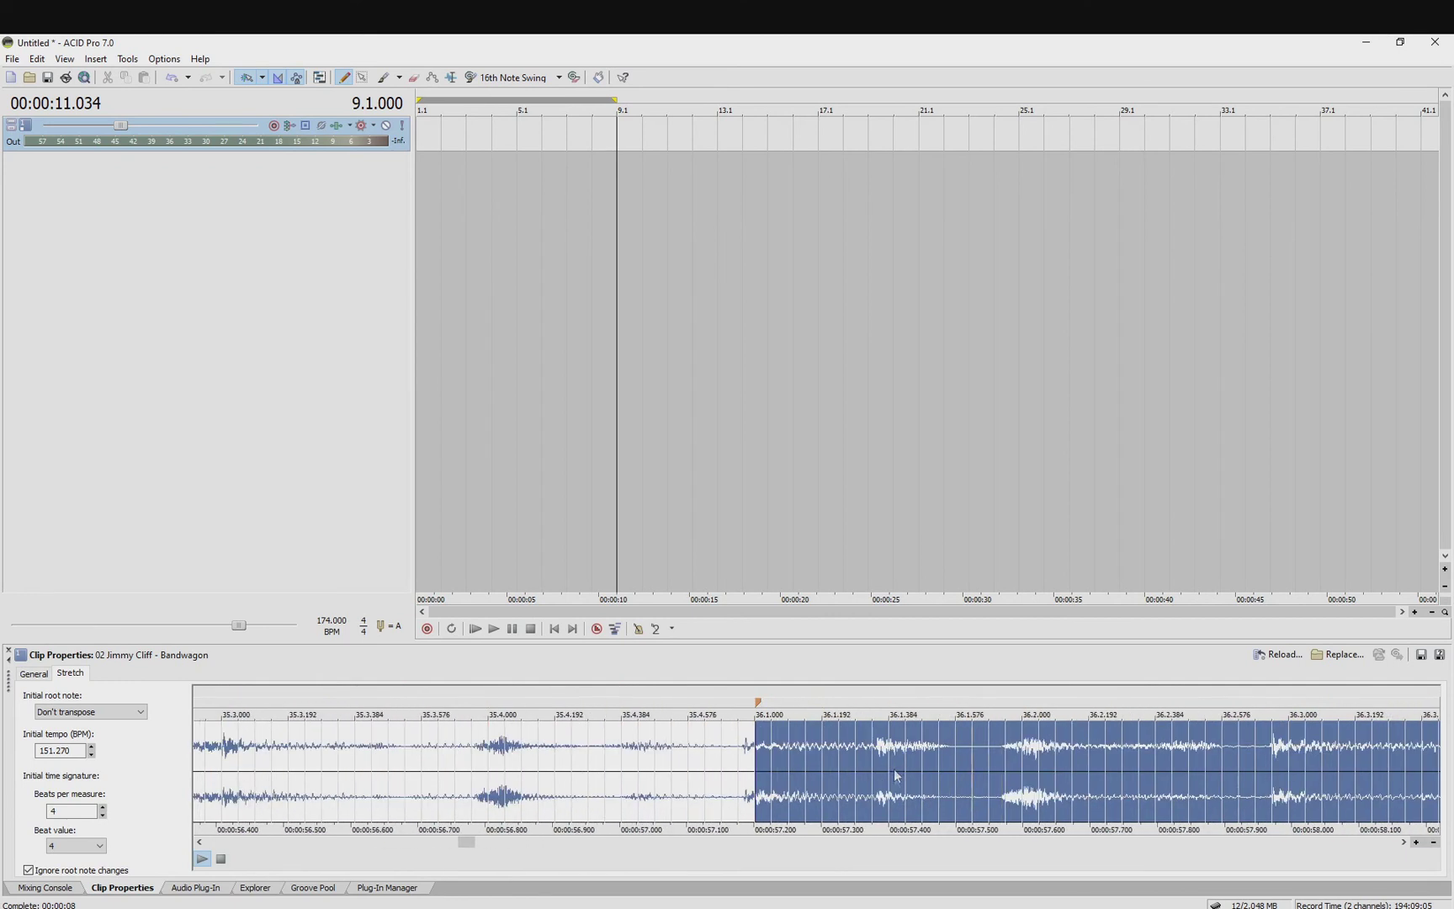
{"action": "scroll", "coordinate": [957, 784], "scroll_direction": "up", "scroll_amount": 2}
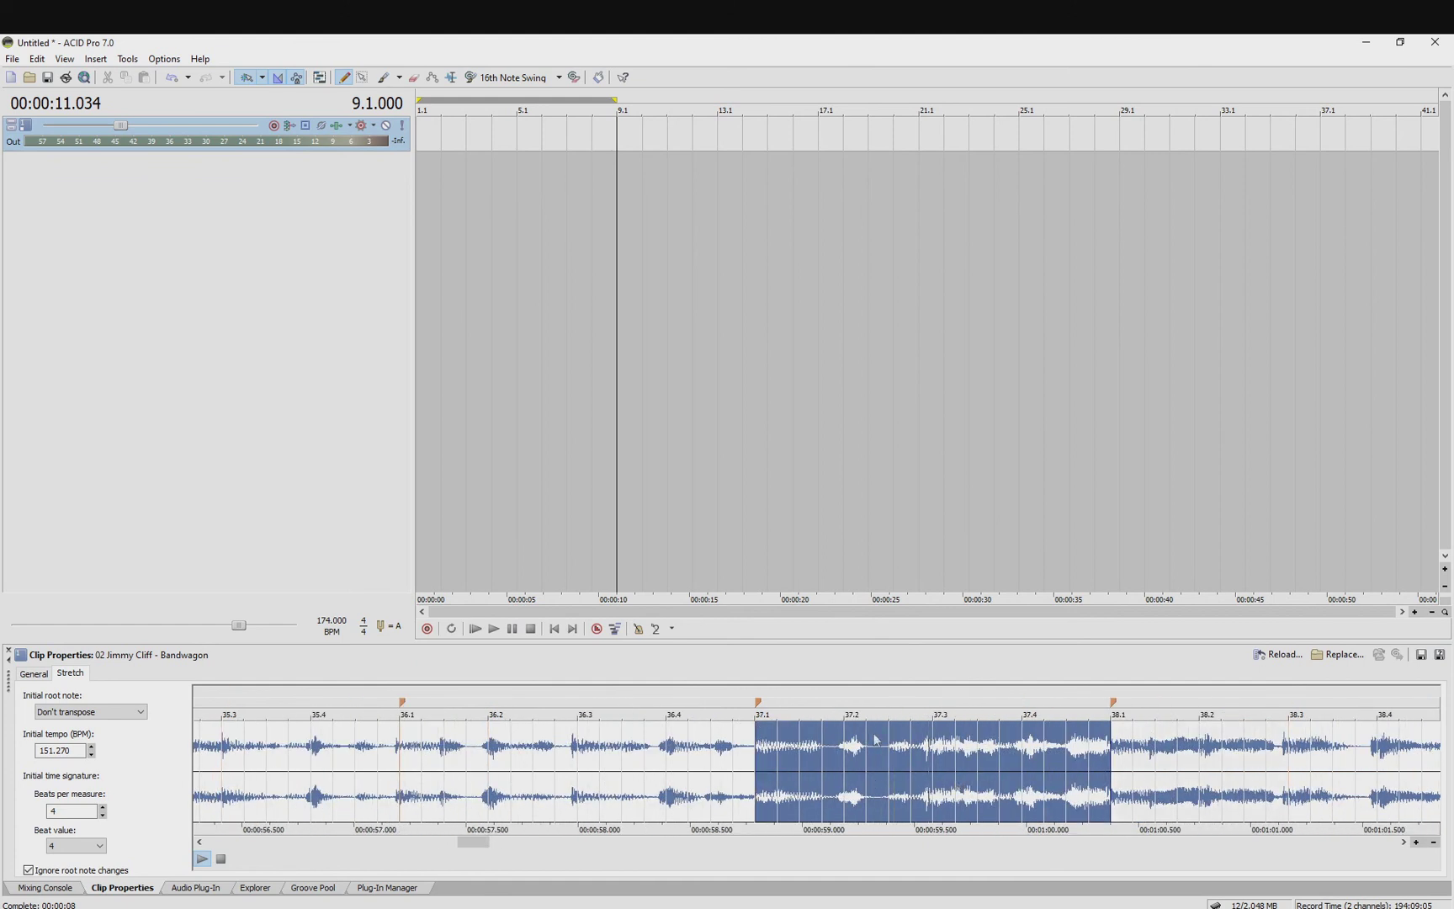
{"action": "scroll", "coordinate": [875, 741], "scroll_direction": "down", "scroll_amount": 2}
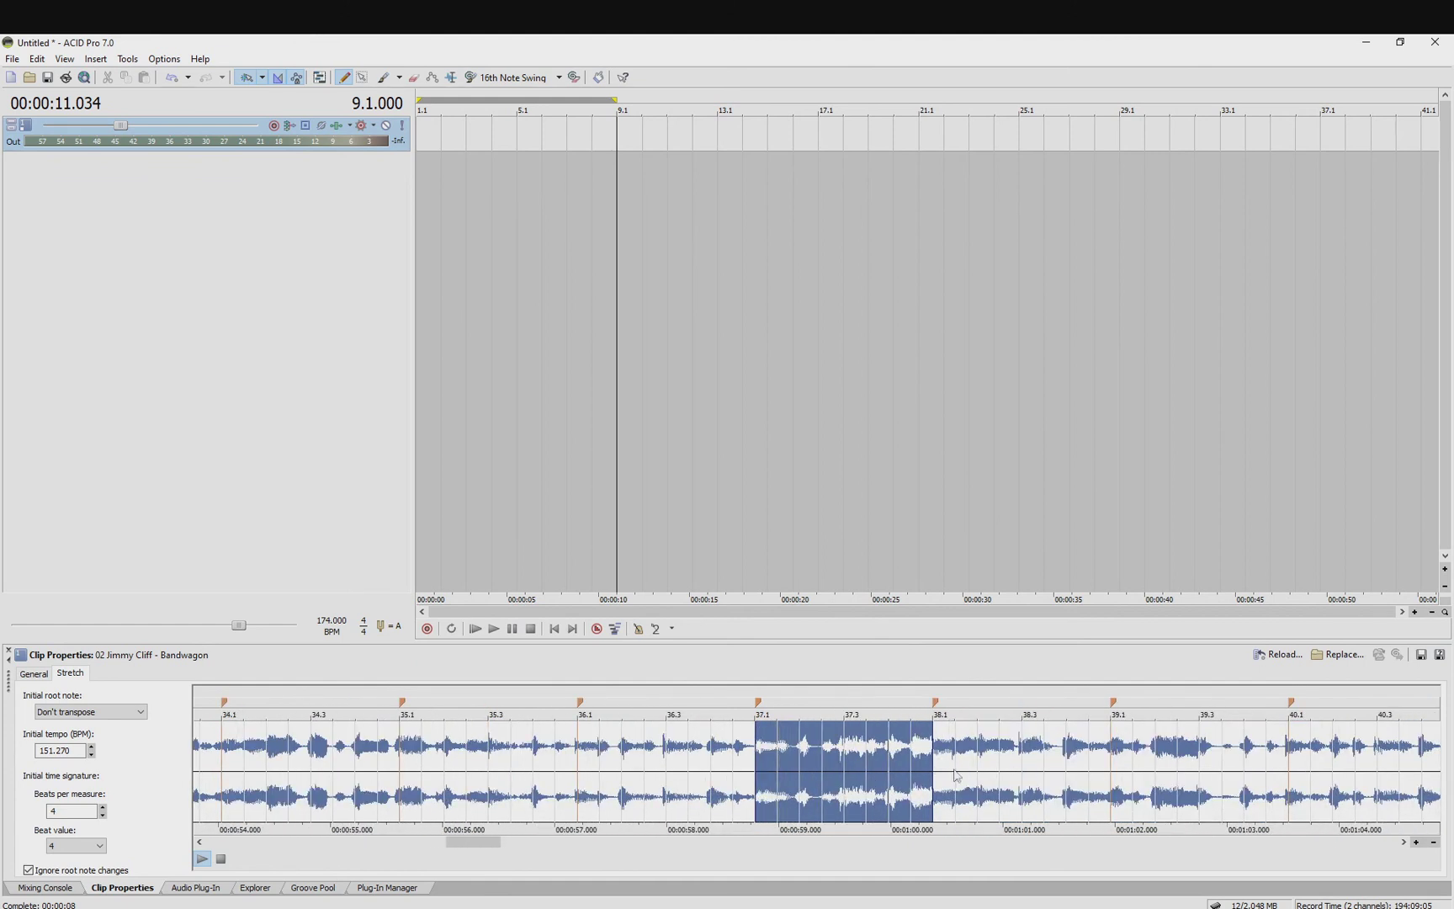
{"action": "scroll", "coordinate": [953, 774], "scroll_direction": "up", "scroll_amount": 4}
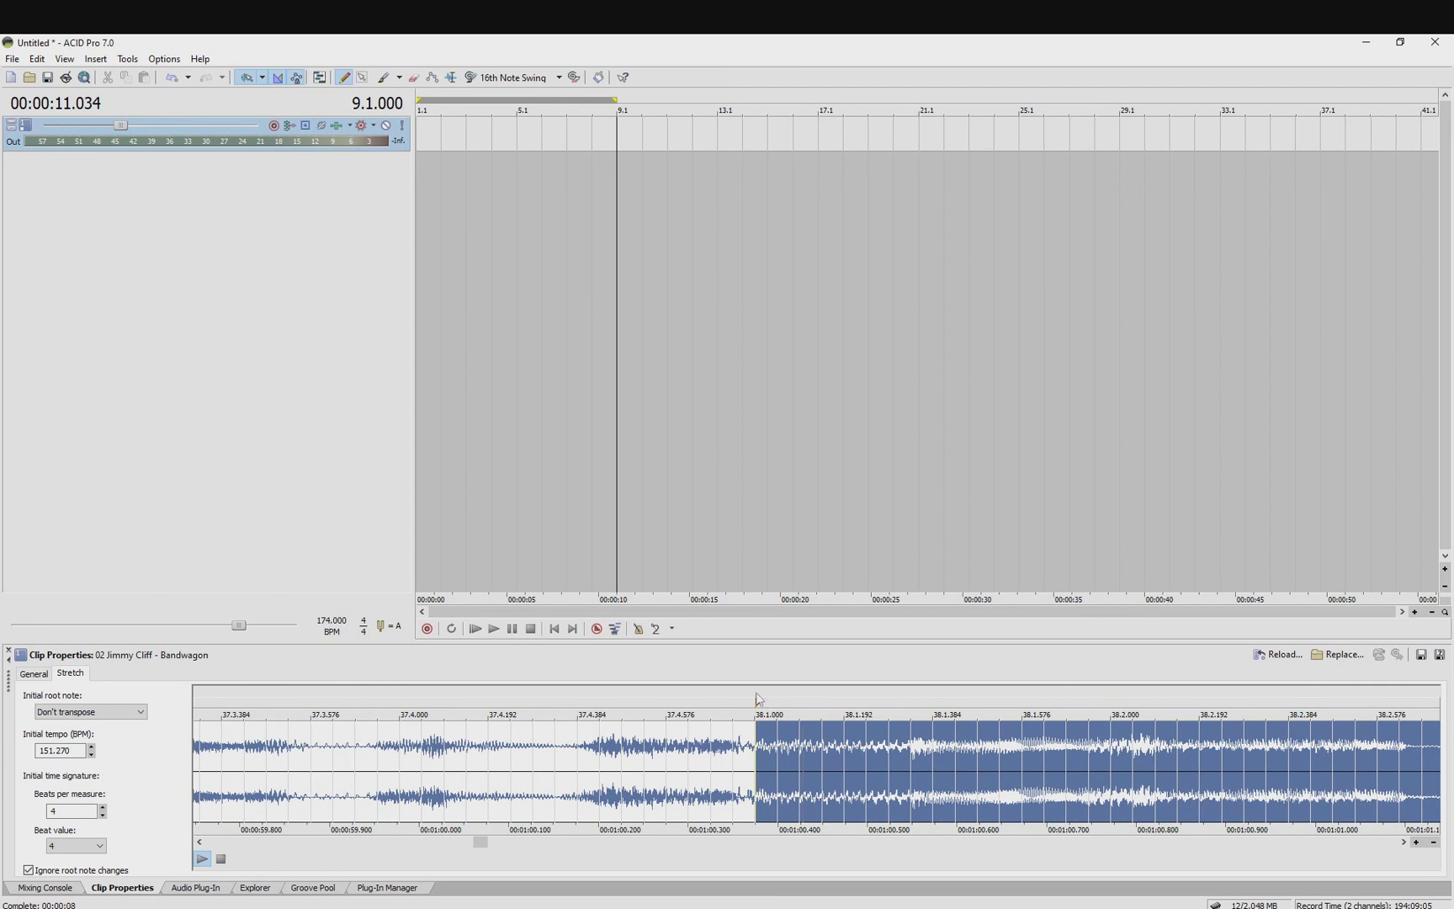
{"action": "scroll", "coordinate": [923, 783], "scroll_direction": "down", "scroll_amount": 5}
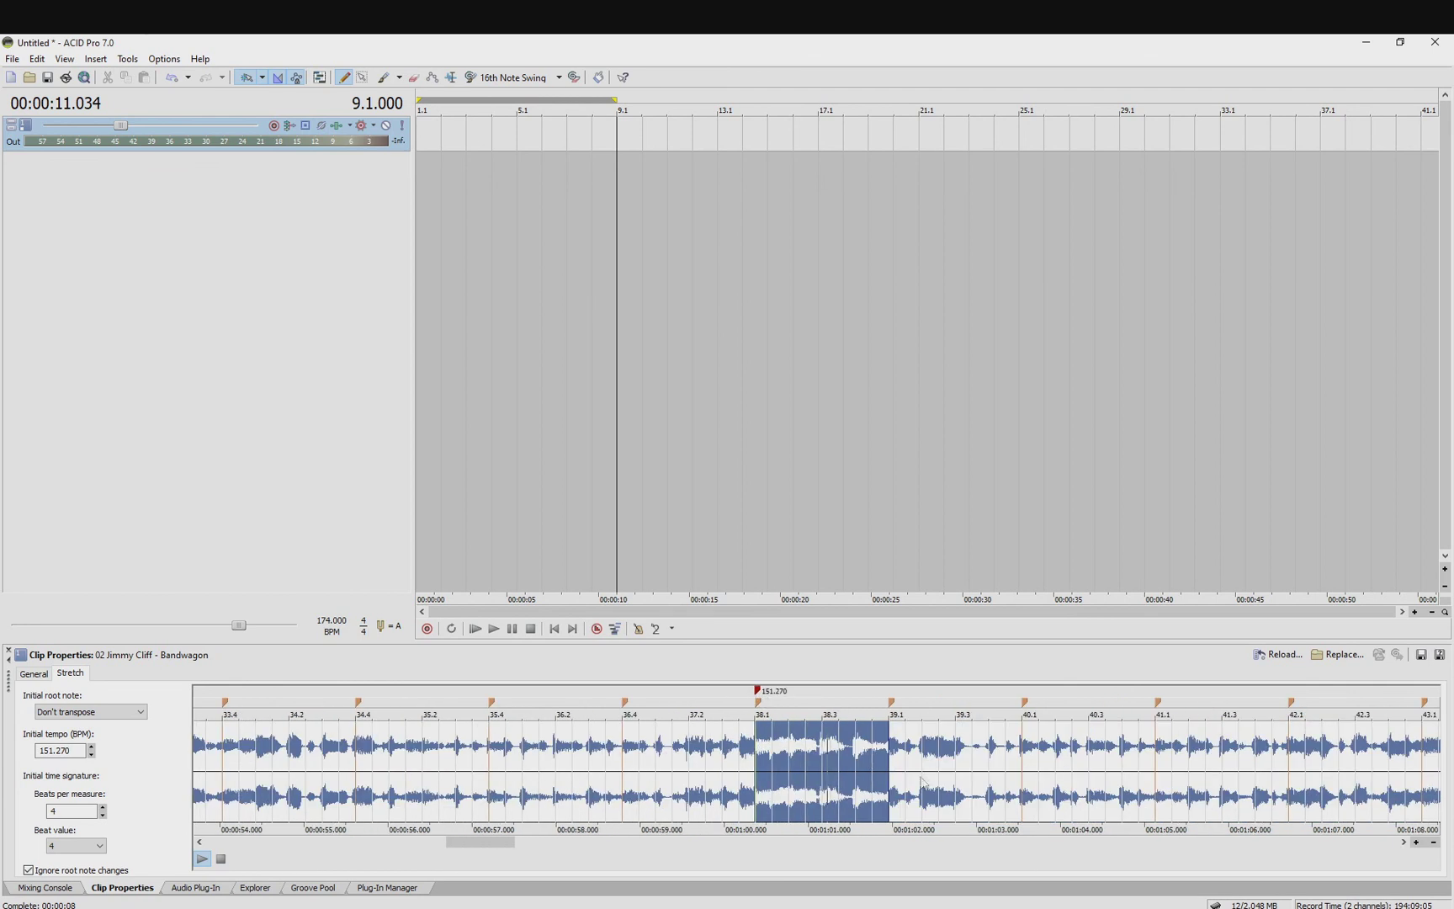
{"action": "scroll", "coordinate": [908, 776], "scroll_direction": "up", "scroll_amount": 3}
{"action": "scroll", "coordinate": [890, 771], "scroll_direction": "down", "scroll_amount": 4}
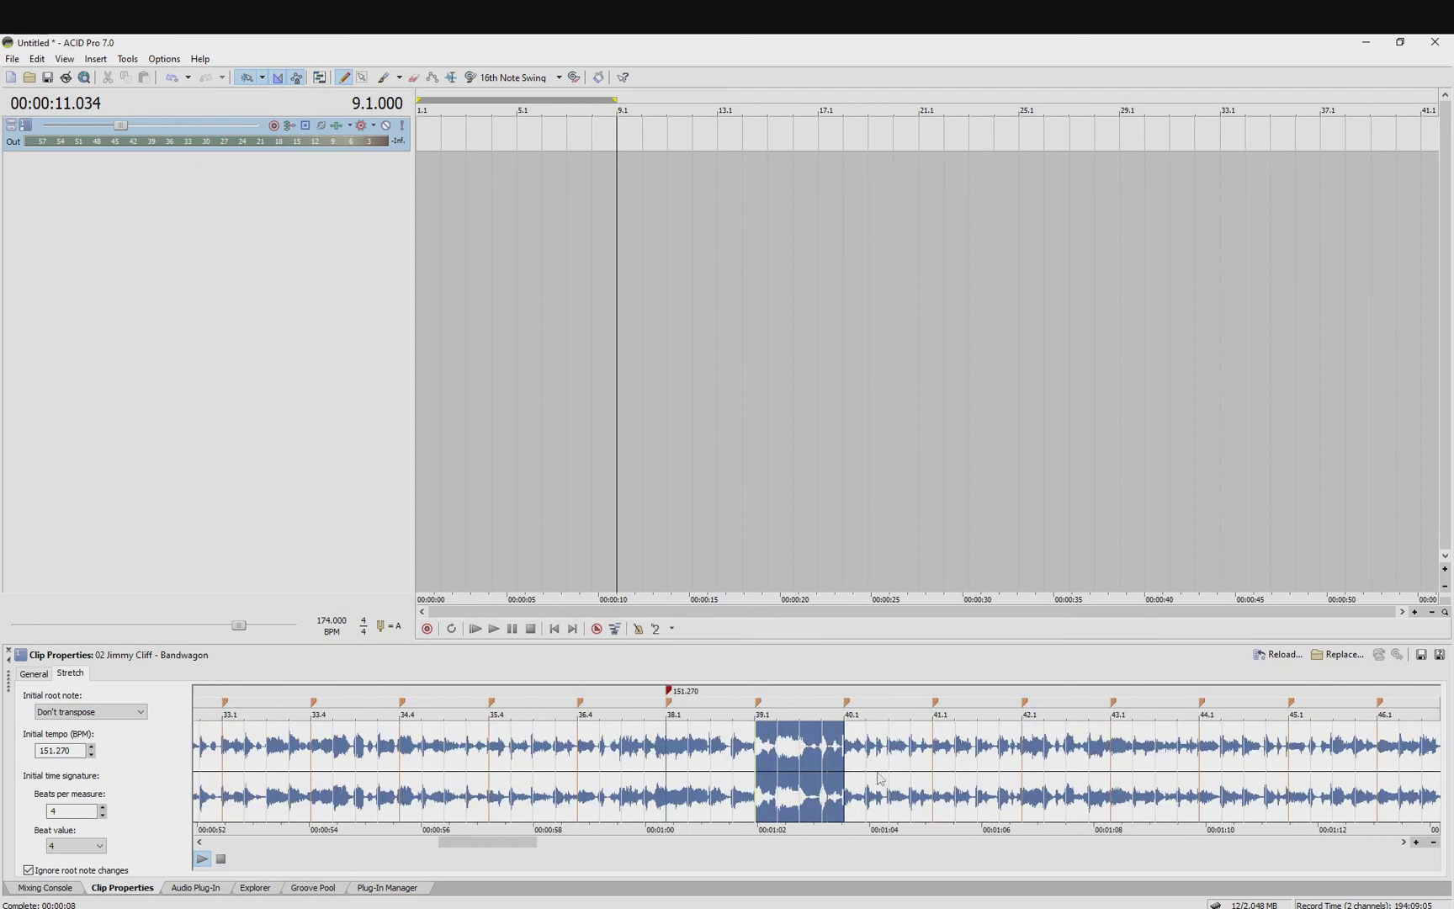
{"action": "scroll", "coordinate": [879, 774], "scroll_direction": "up", "scroll_amount": 3}
{"action": "scroll", "coordinate": [859, 767], "scroll_direction": "up", "scroll_amount": 2}
{"action": "double_click", "coordinate": [757, 698]}
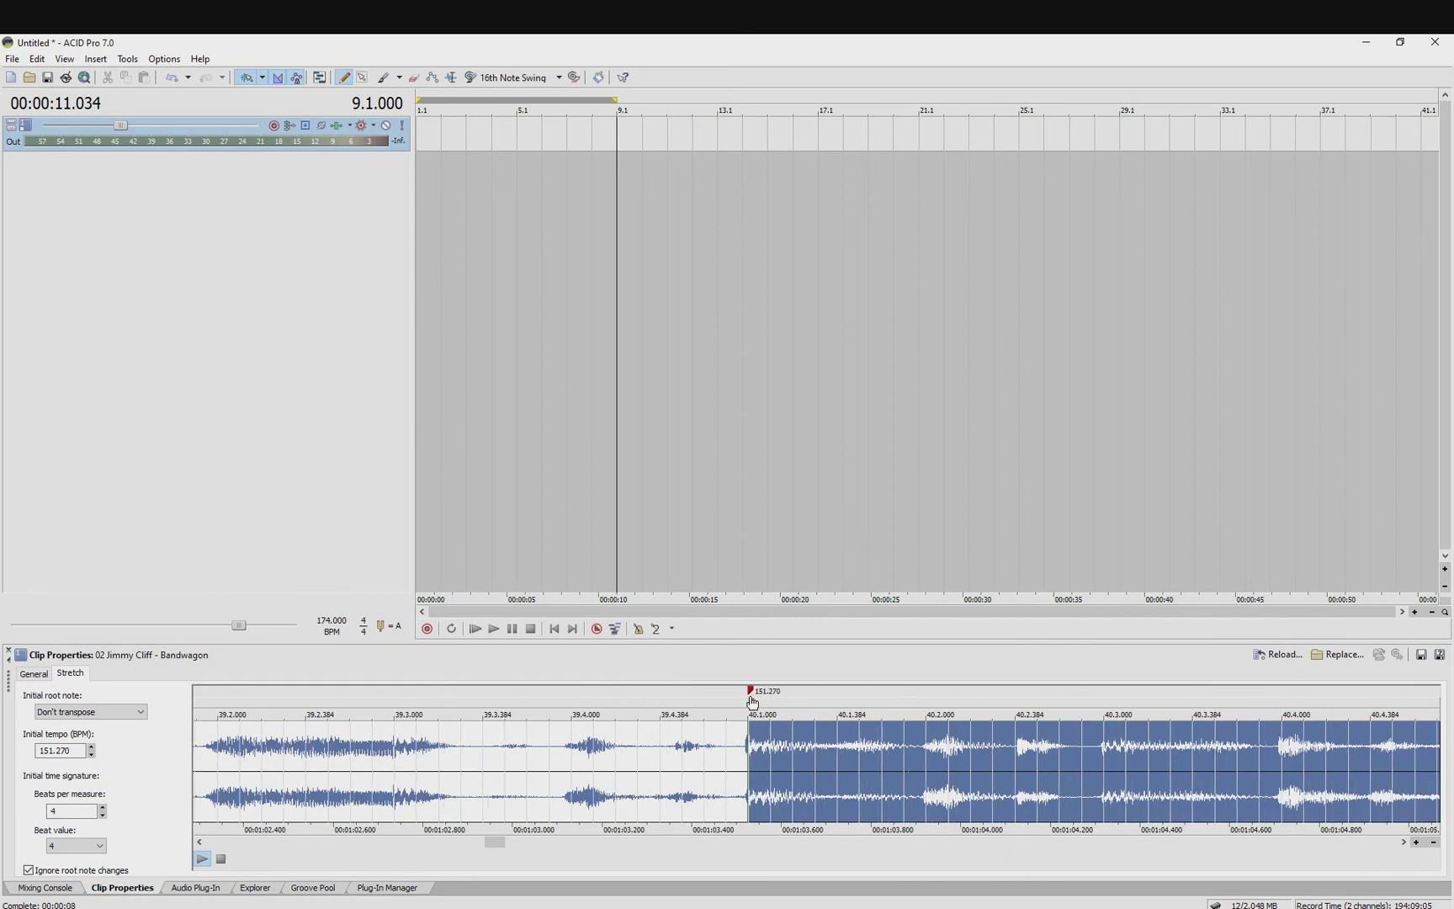
Step: Zoom across the downbeats after bar 40 to verify alignment up to bar 43
{"action": "scroll", "coordinate": [917, 782], "scroll_direction": "down", "scroll_amount": 5}
{"action": "scroll", "coordinate": [855, 772], "scroll_direction": "up", "scroll_amount": 6}
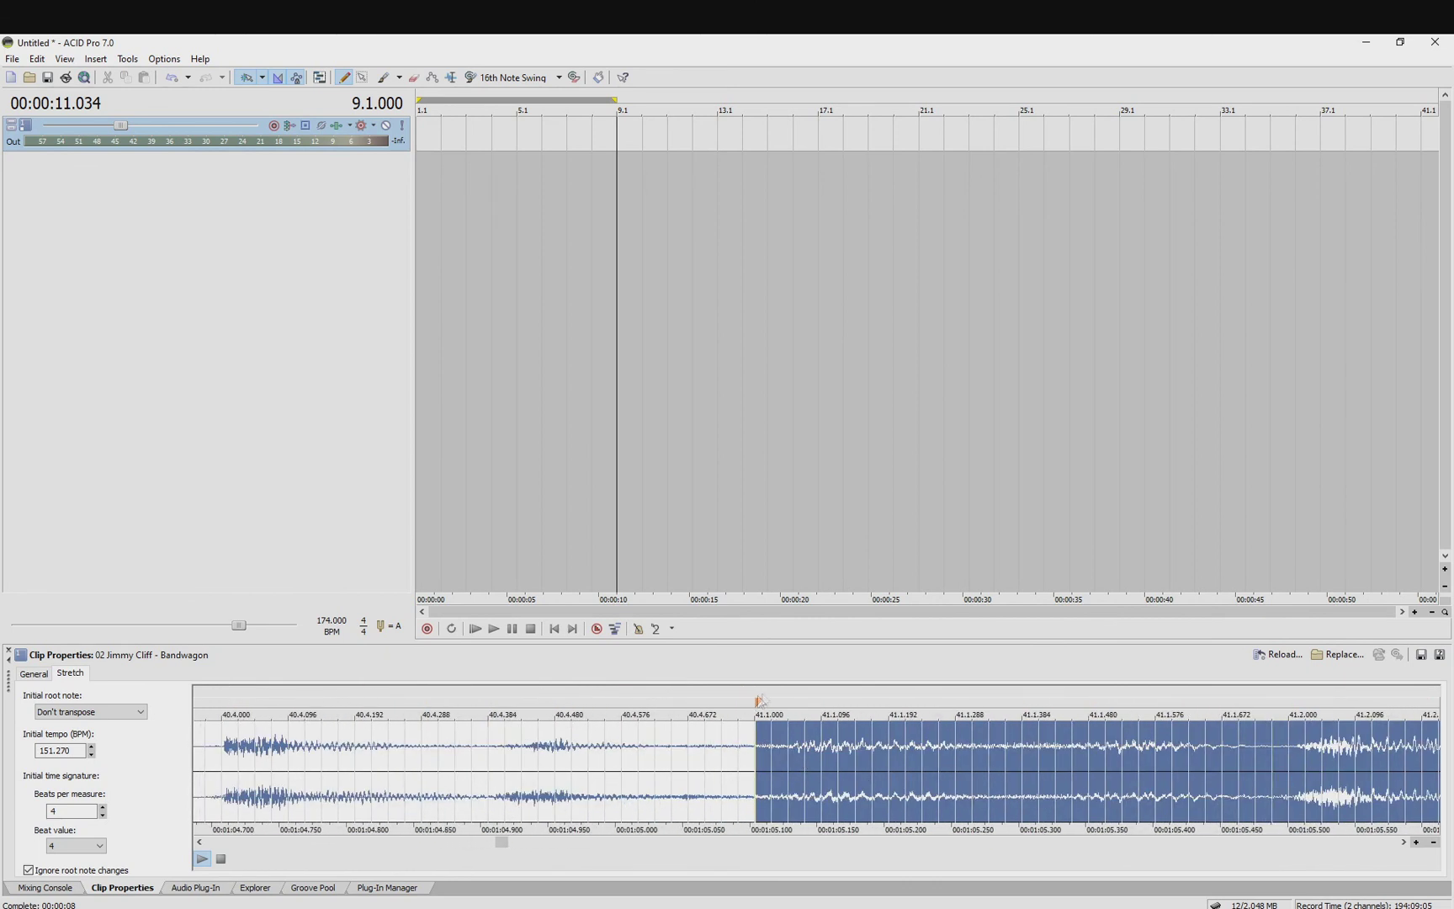
{"action": "scroll", "coordinate": [1043, 766], "scroll_direction": "down", "scroll_amount": 4}
{"action": "scroll", "coordinate": [1043, 766], "scroll_direction": "down", "scroll_amount": 5}
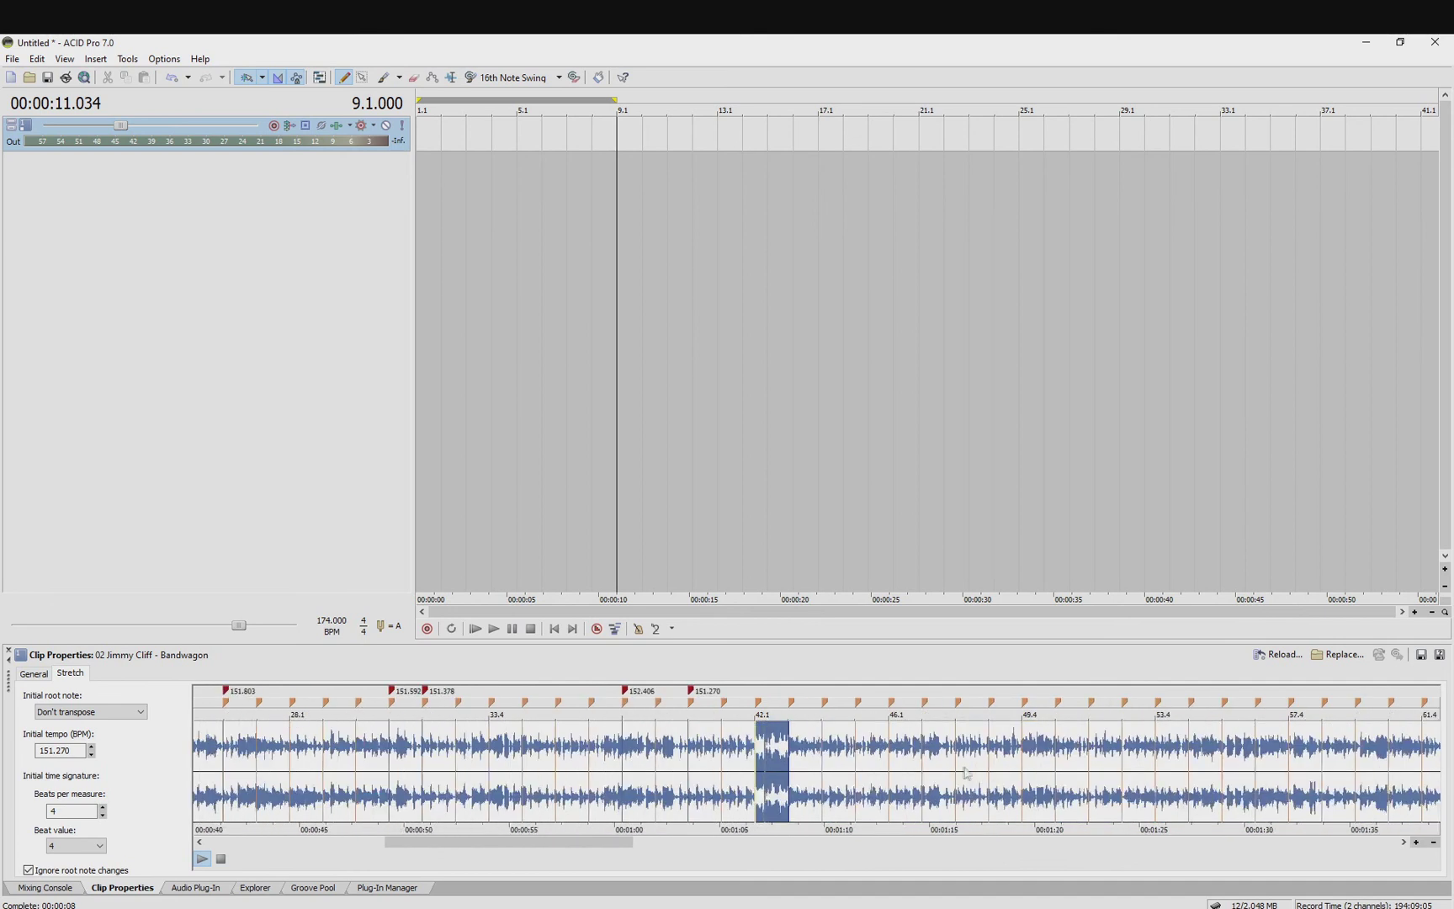
{"action": "scroll", "coordinate": [925, 765], "scroll_direction": "up", "scroll_amount": 5}
{"action": "scroll", "coordinate": [841, 766], "scroll_direction": "down", "scroll_amount": 4}
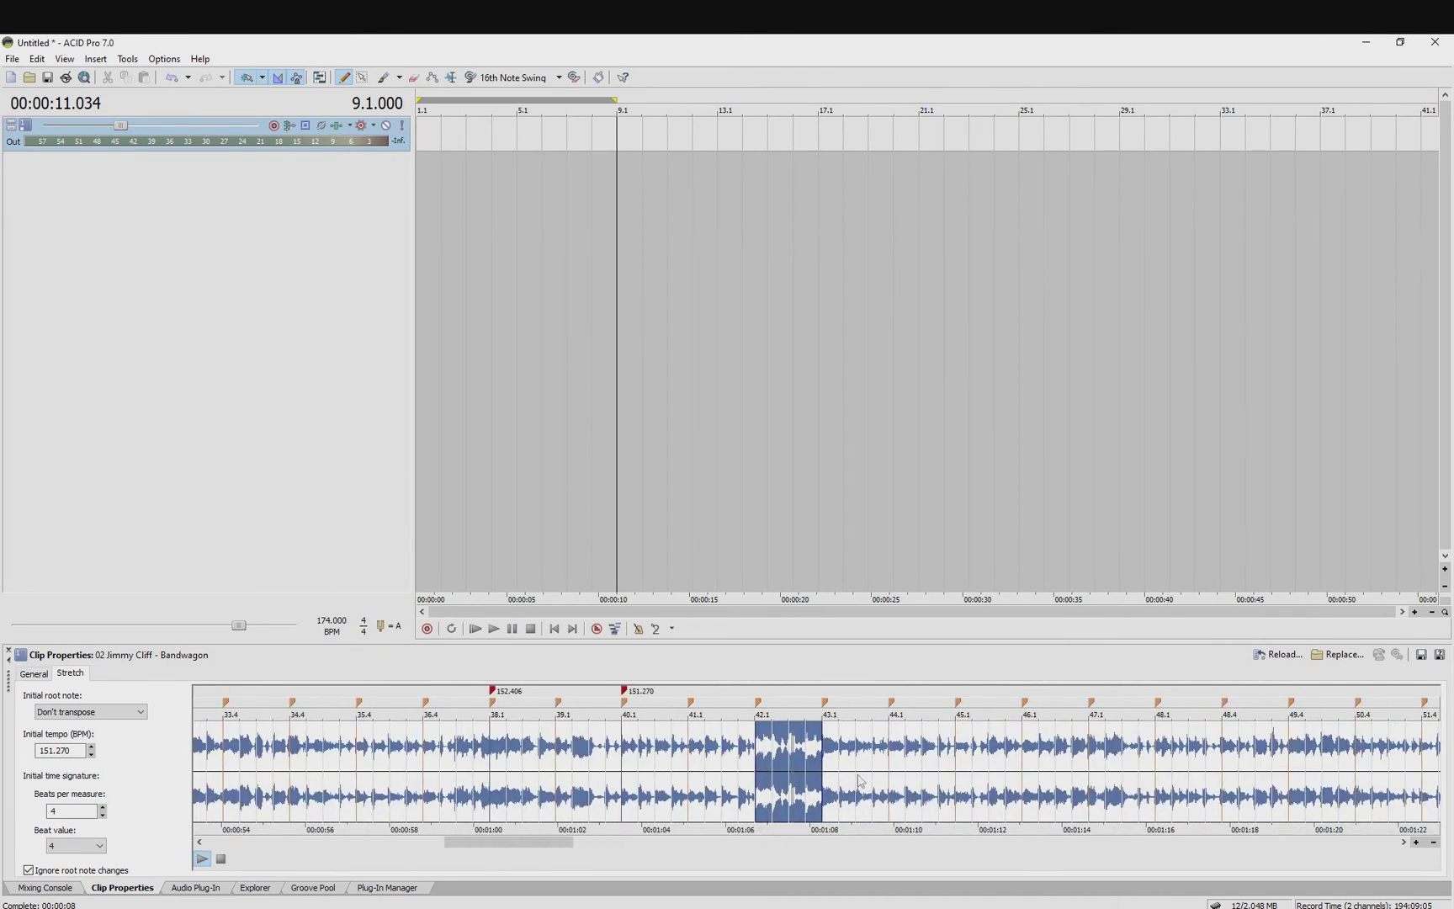
{"action": "scroll", "coordinate": [856, 771], "scroll_direction": "up", "scroll_amount": 5}
{"action": "scroll", "coordinate": [856, 772], "scroll_direction": "down", "scroll_amount": 5}
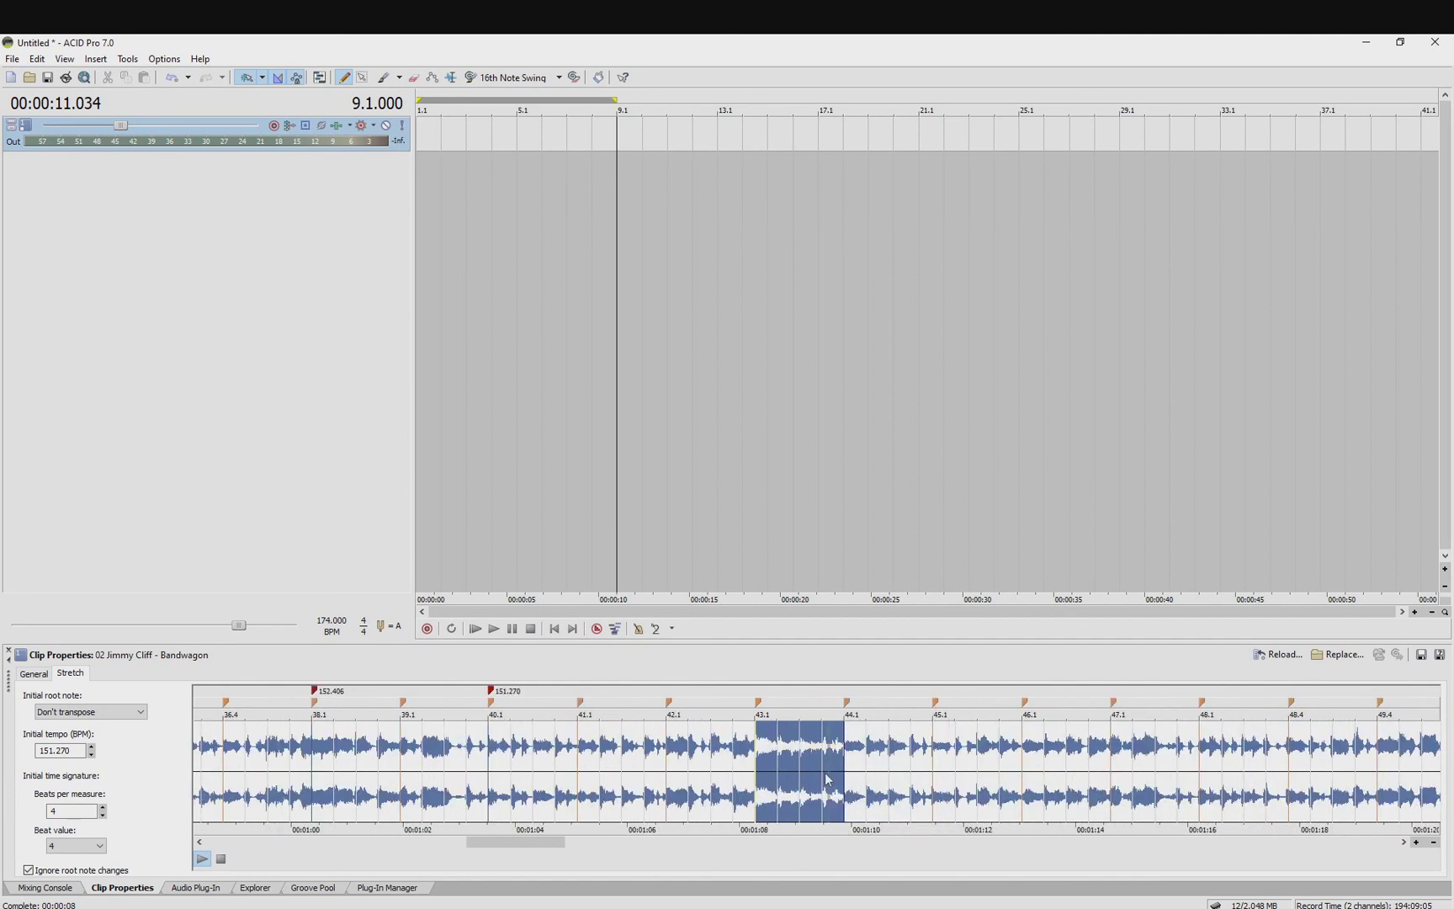